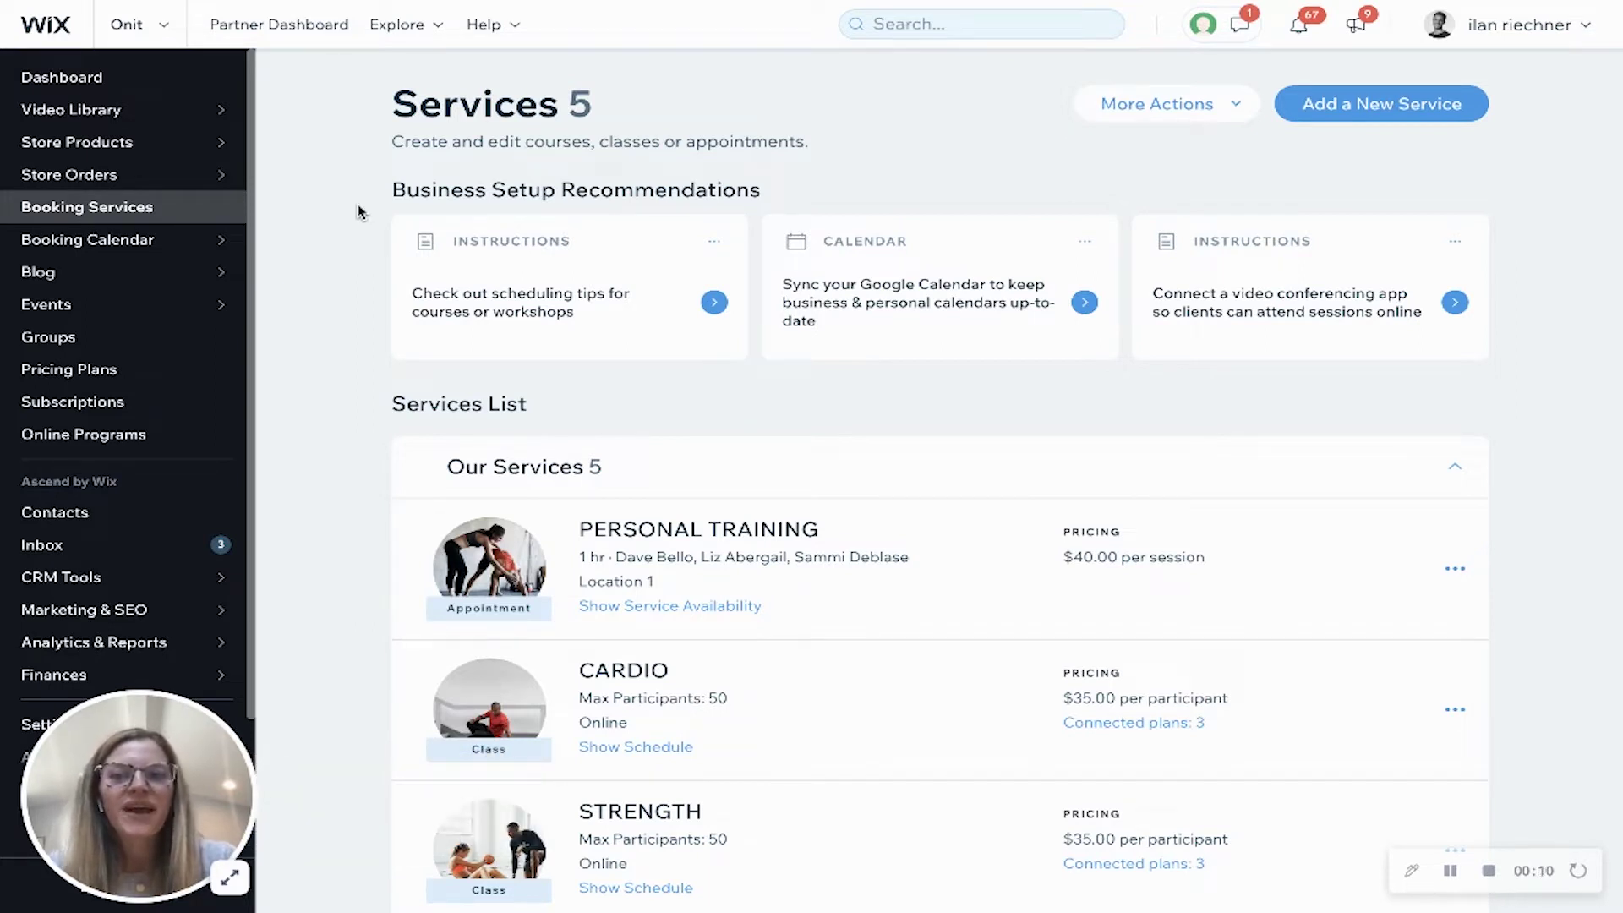
From the Services list, add a new multiple-participant service offered as a course.
click(160, 212)
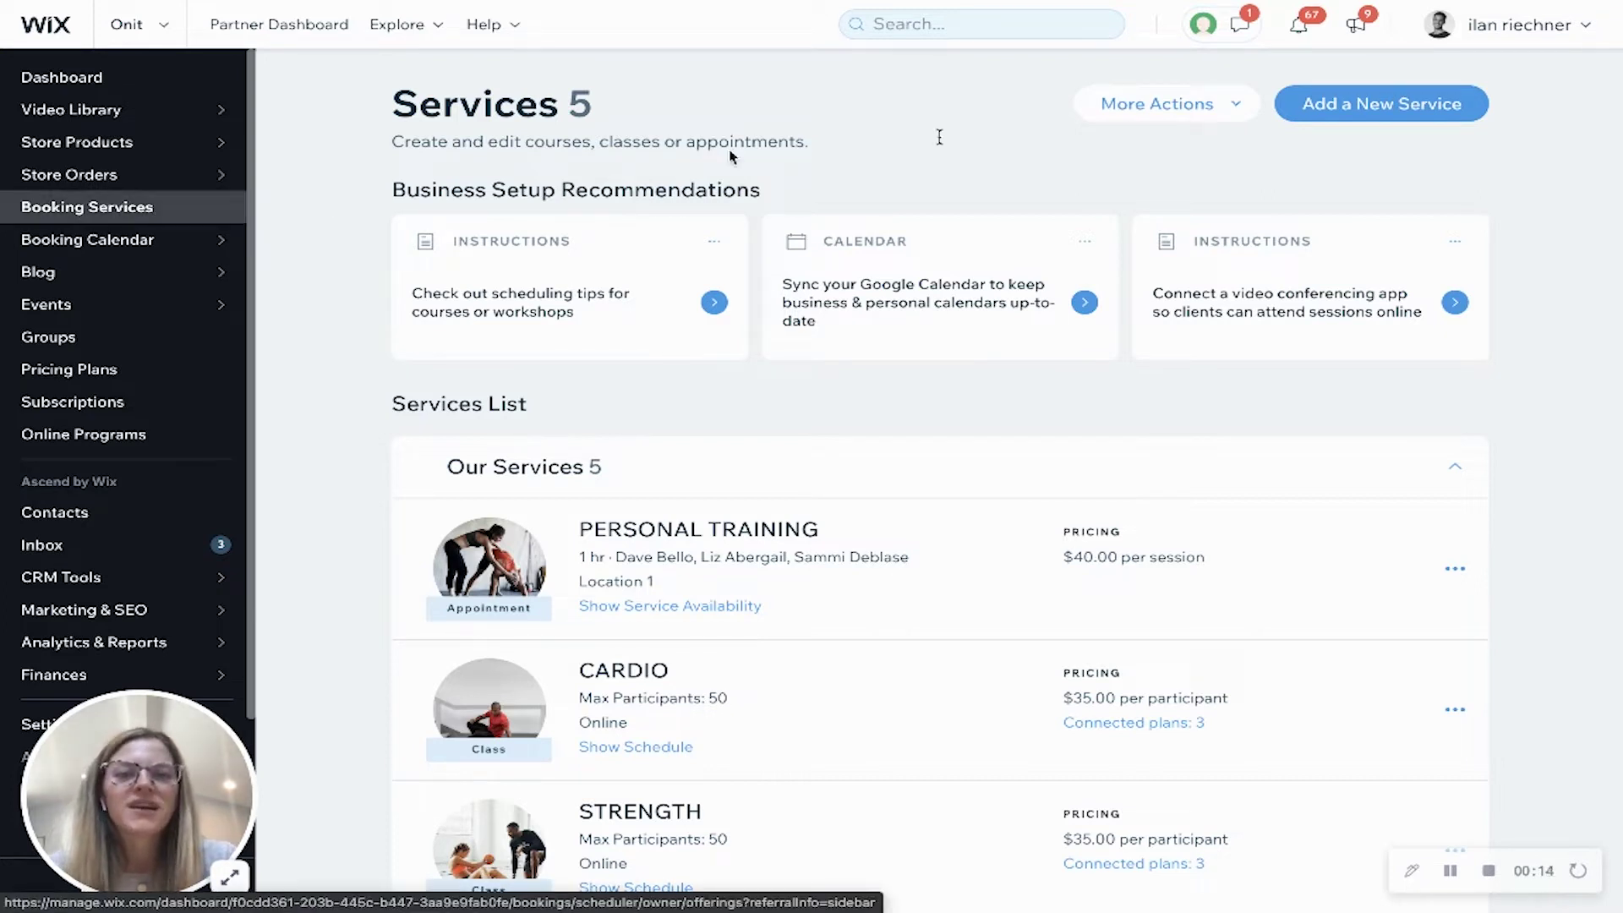
click(1379, 104)
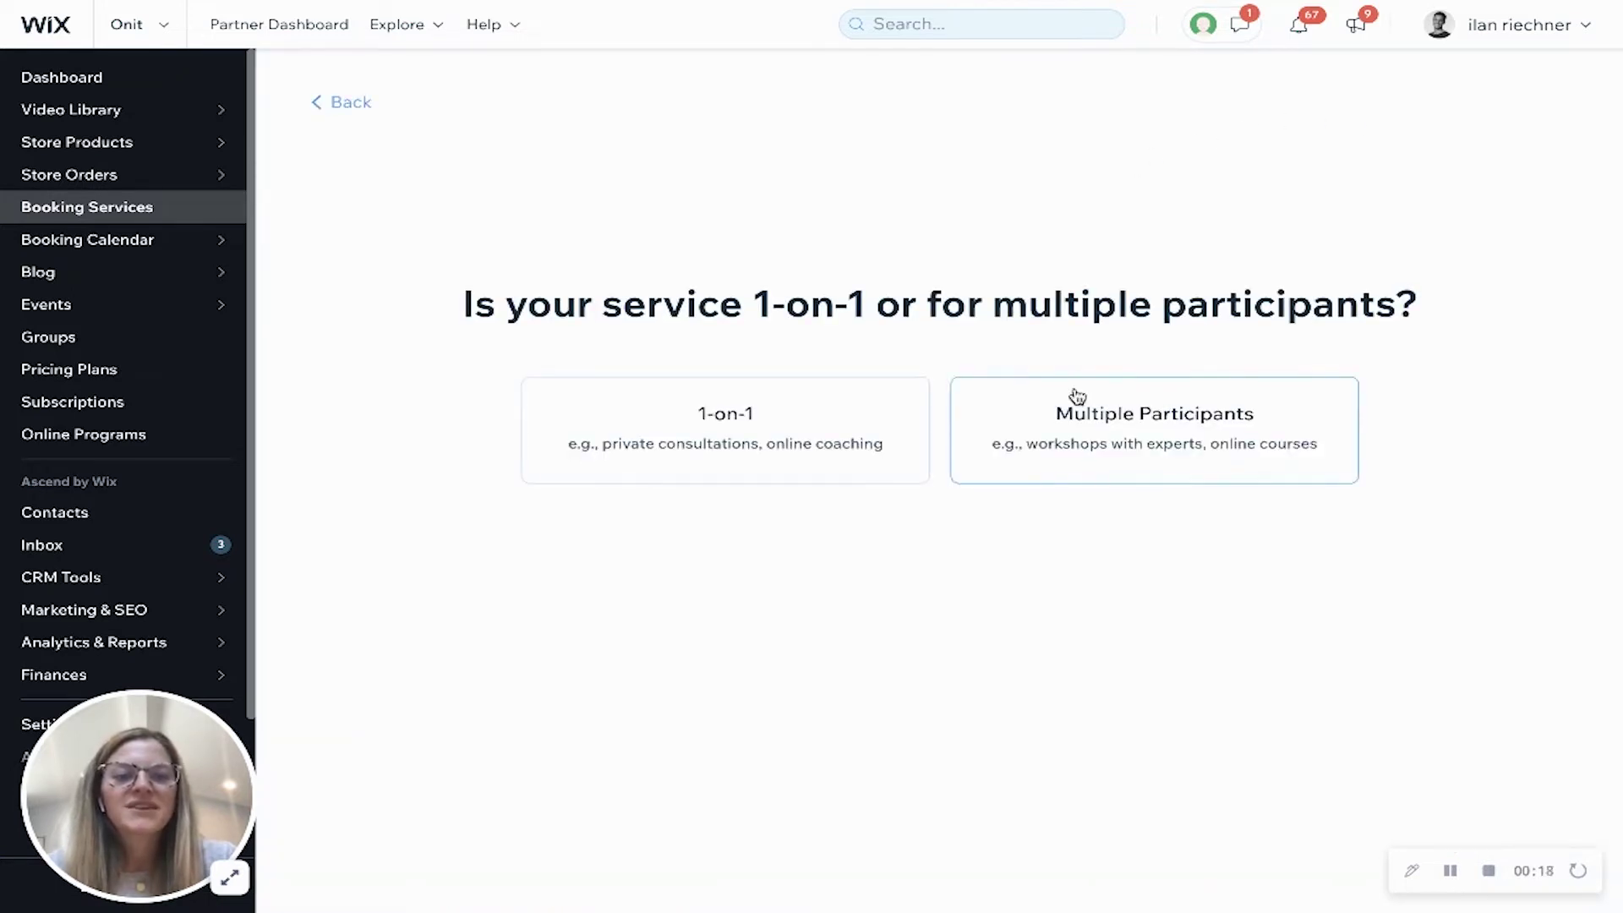
click(1114, 411)
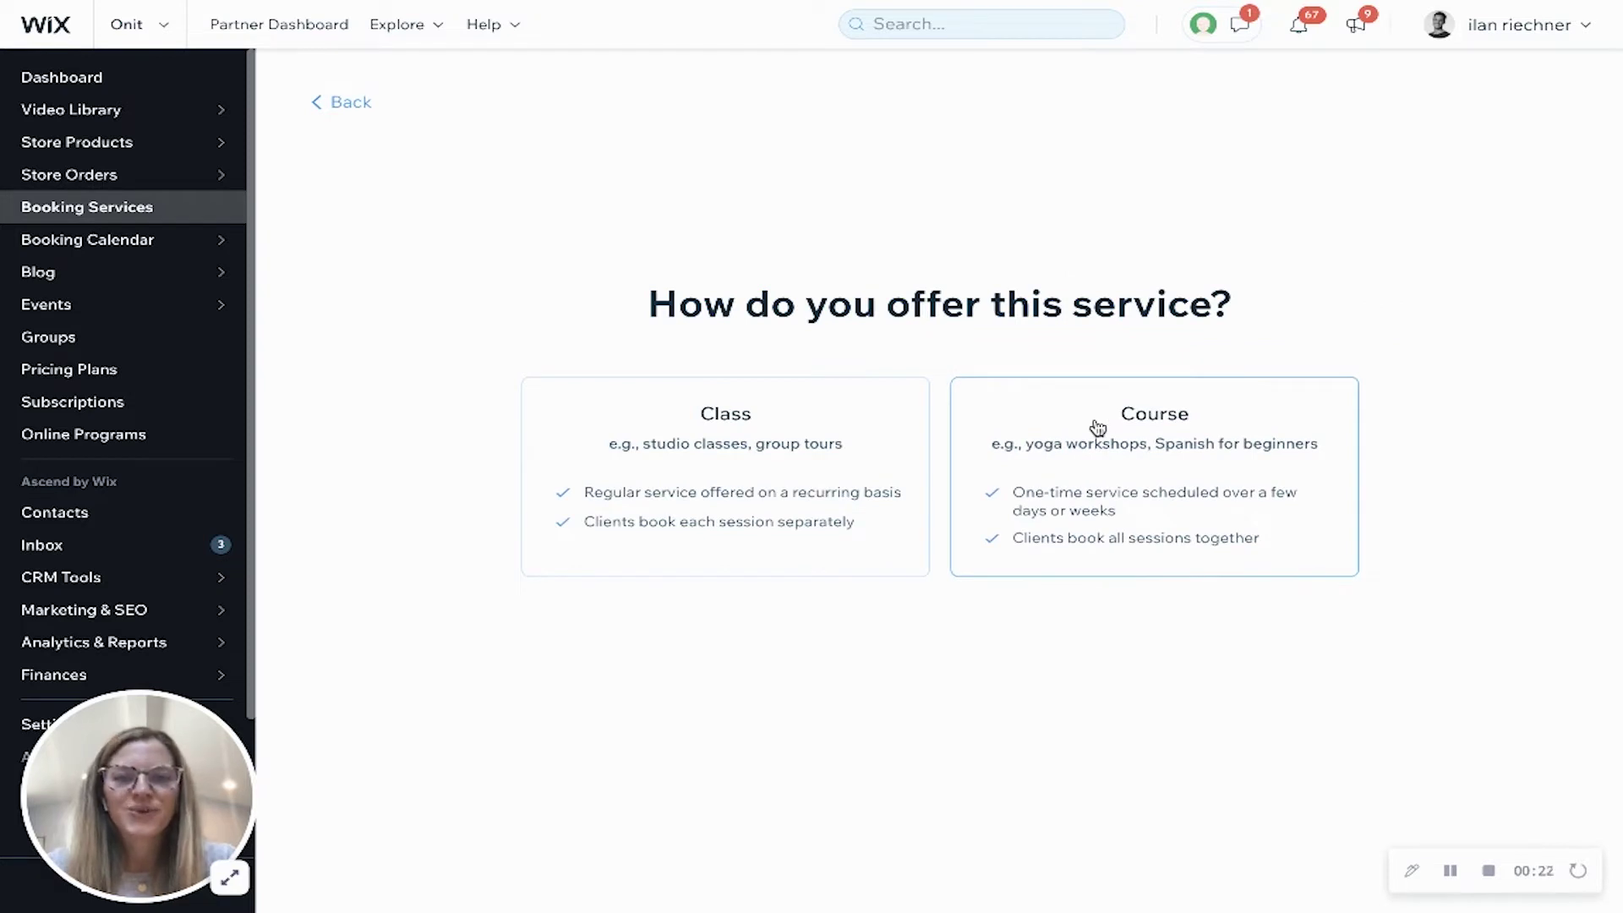
click(1097, 427)
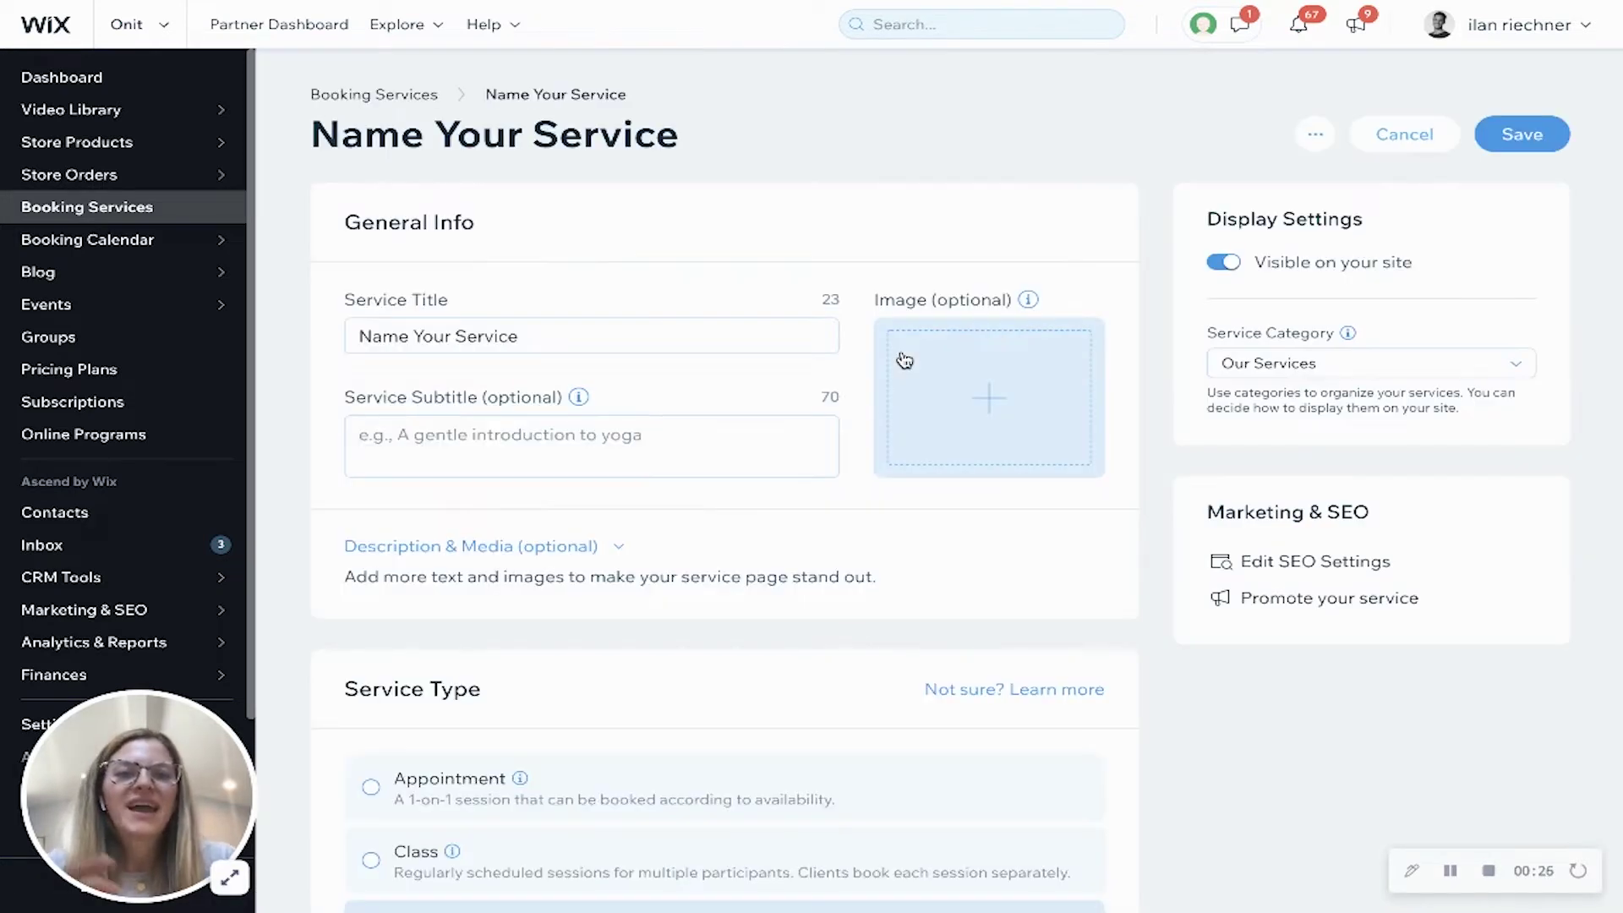
Replace the placeholder service title with 'Yoga Teacher Training'.
click(537, 335)
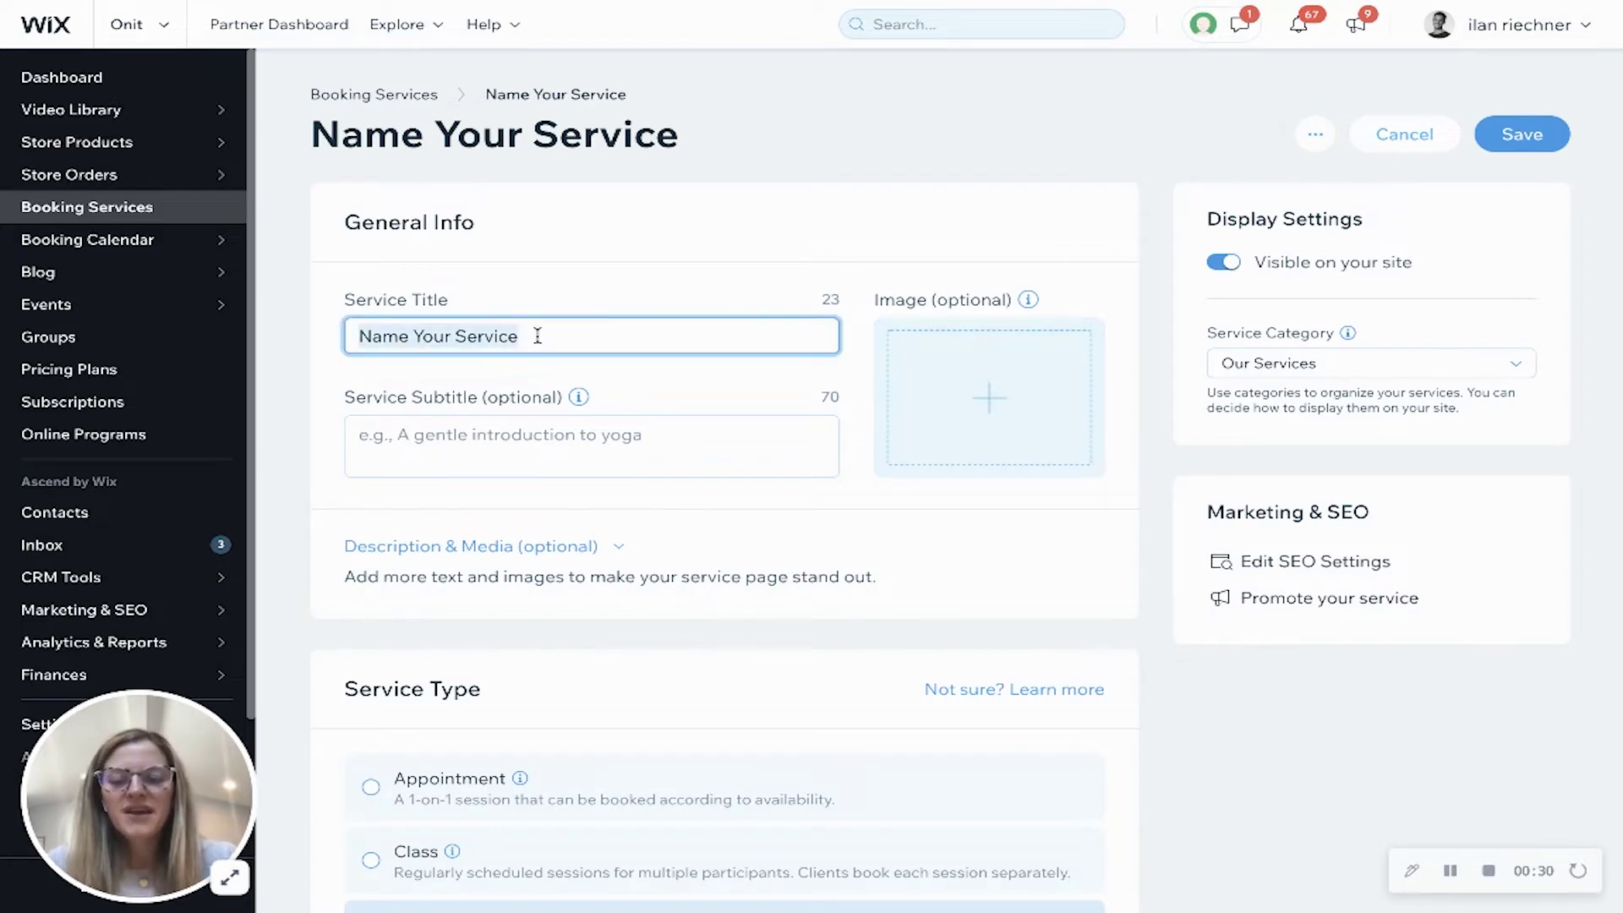
text(Yoga T)
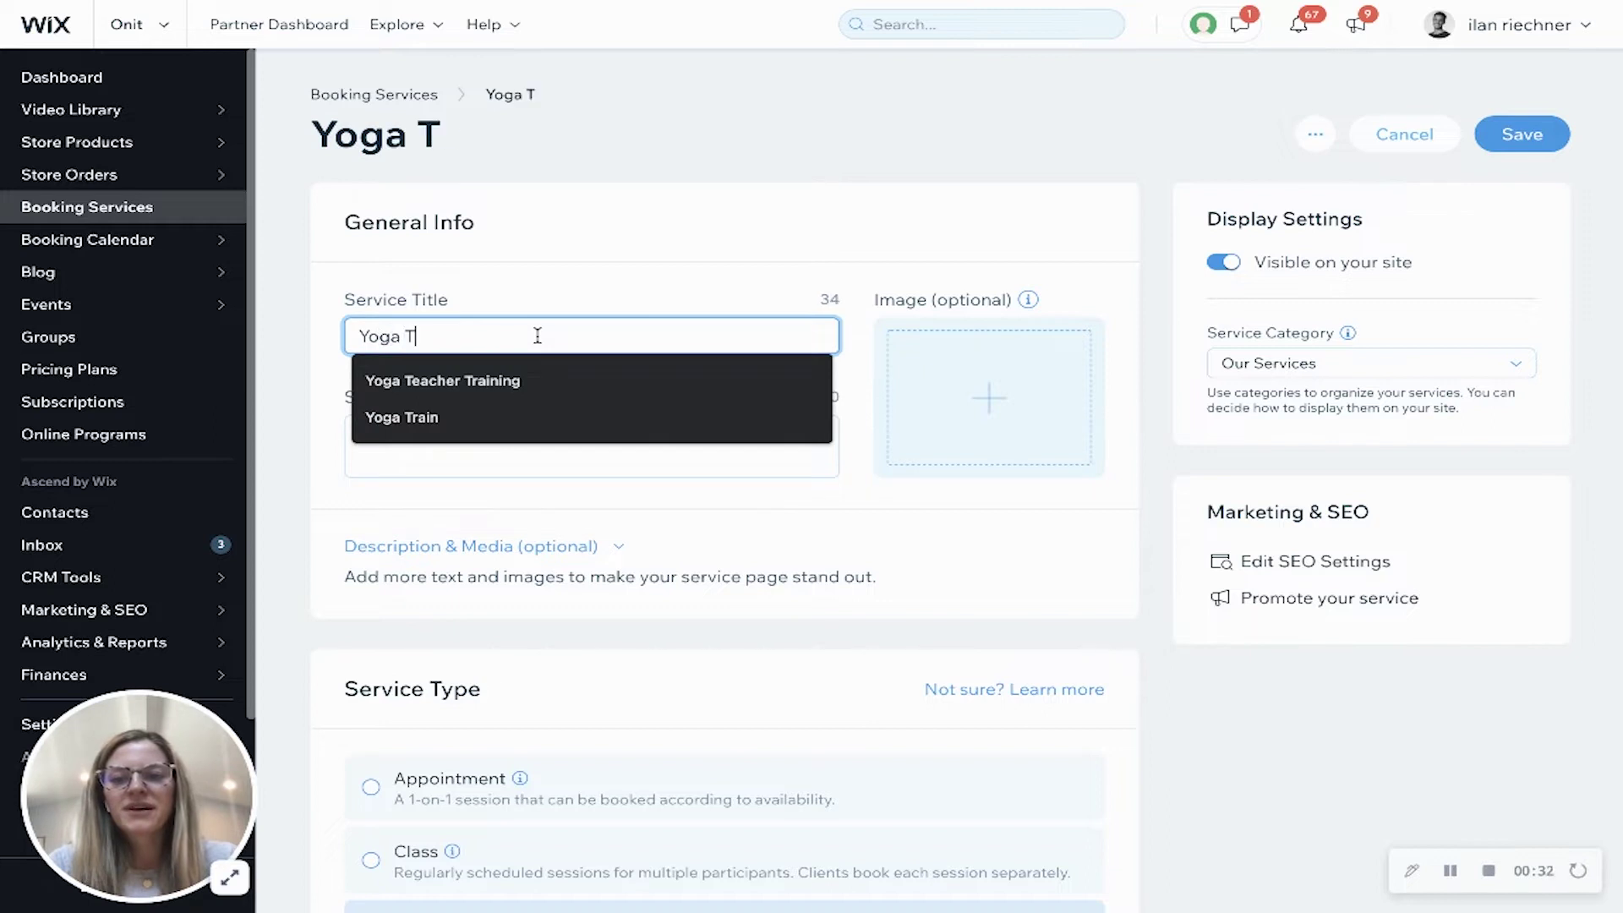
text(eacher Training)
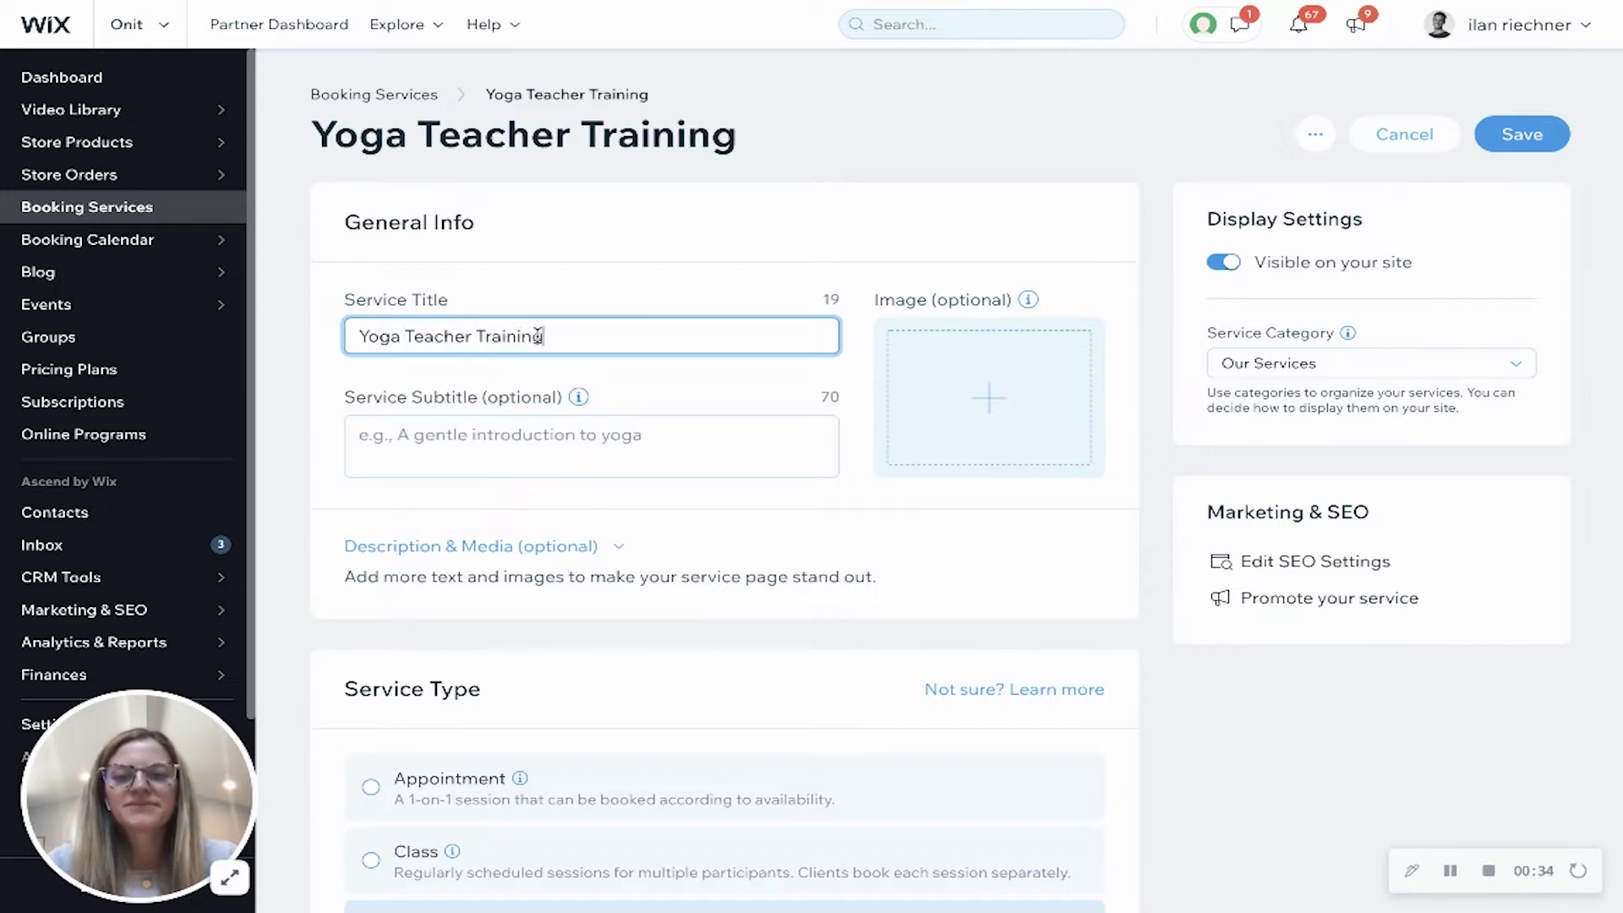
click(575, 267)
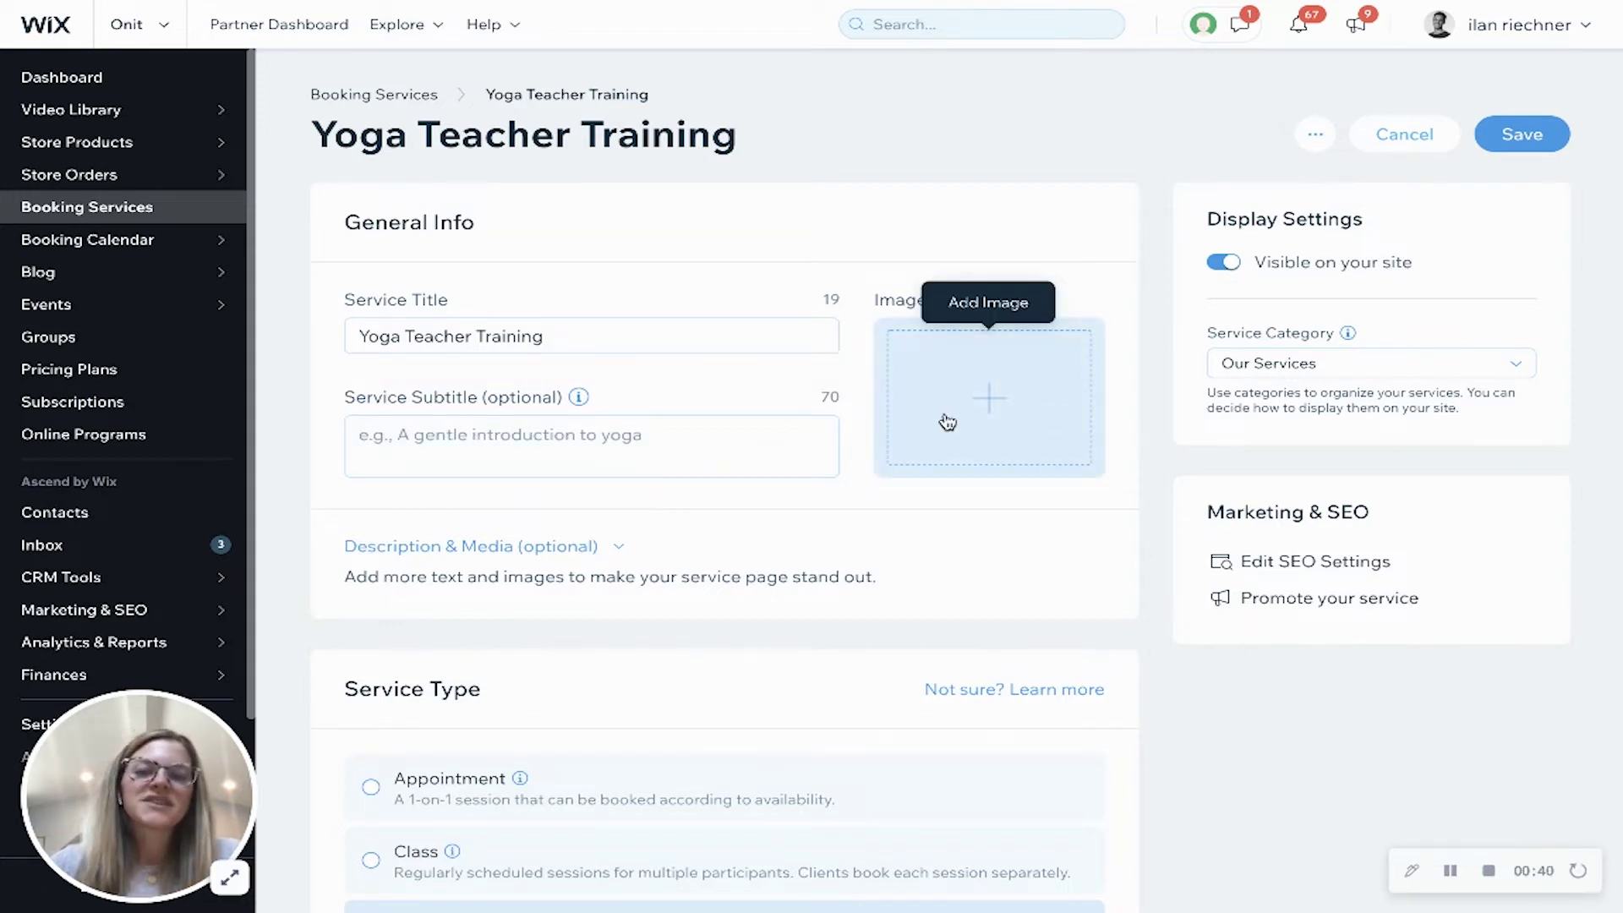
Expand Description & Media to reveal the empty description, cover image and gallery fields.
click(448, 555)
scroll(445, 550, down, 1)
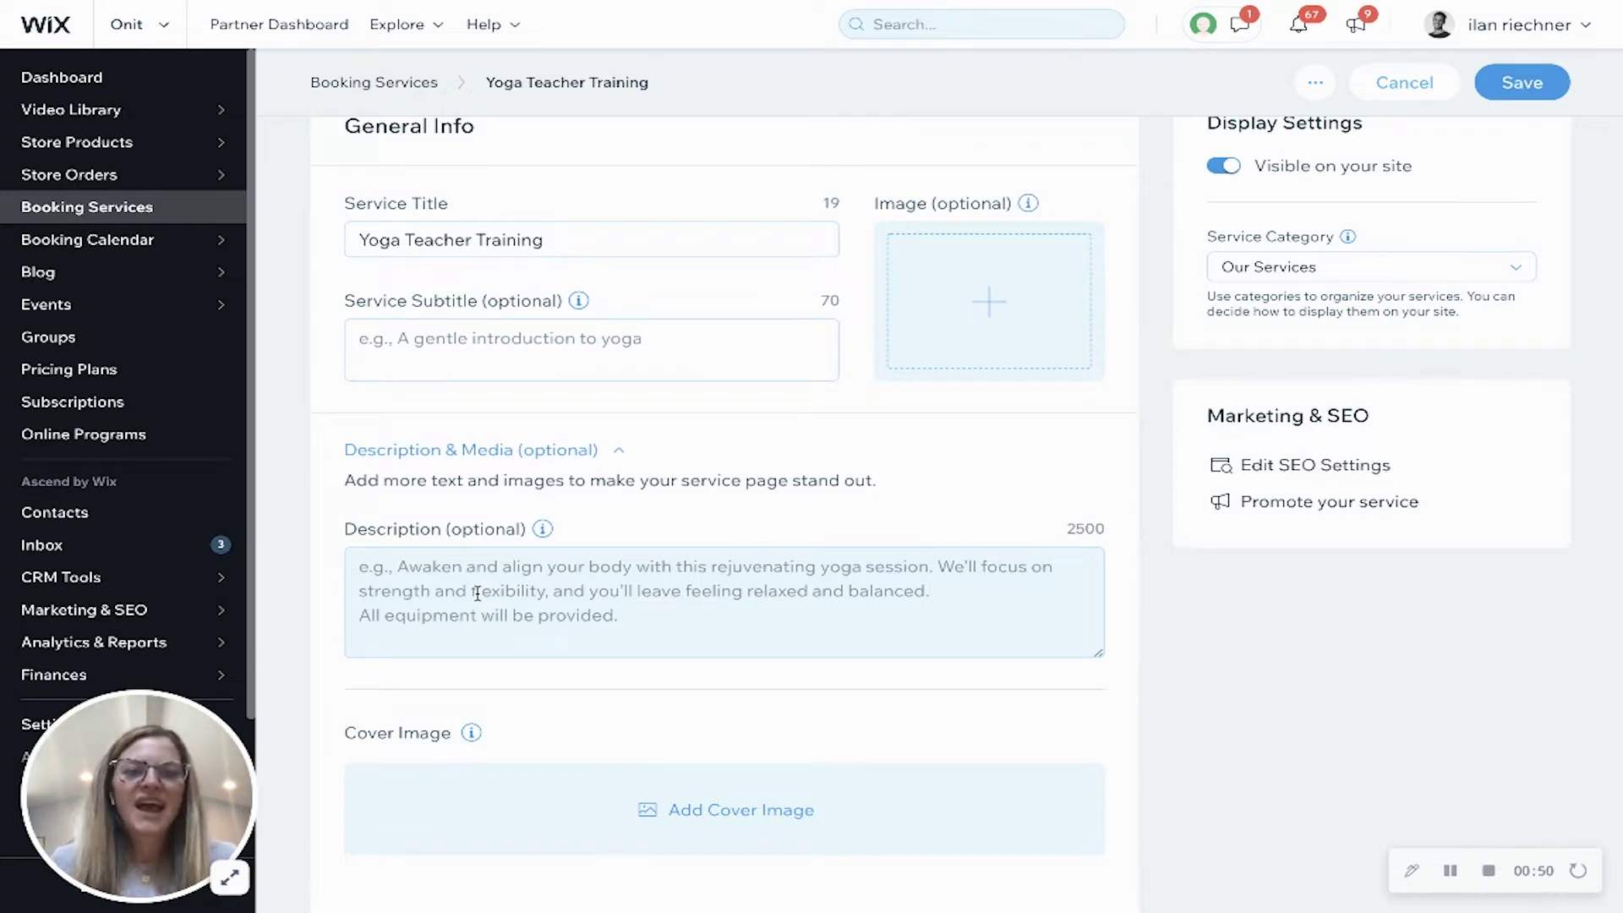
scroll(478, 594, down, 2)
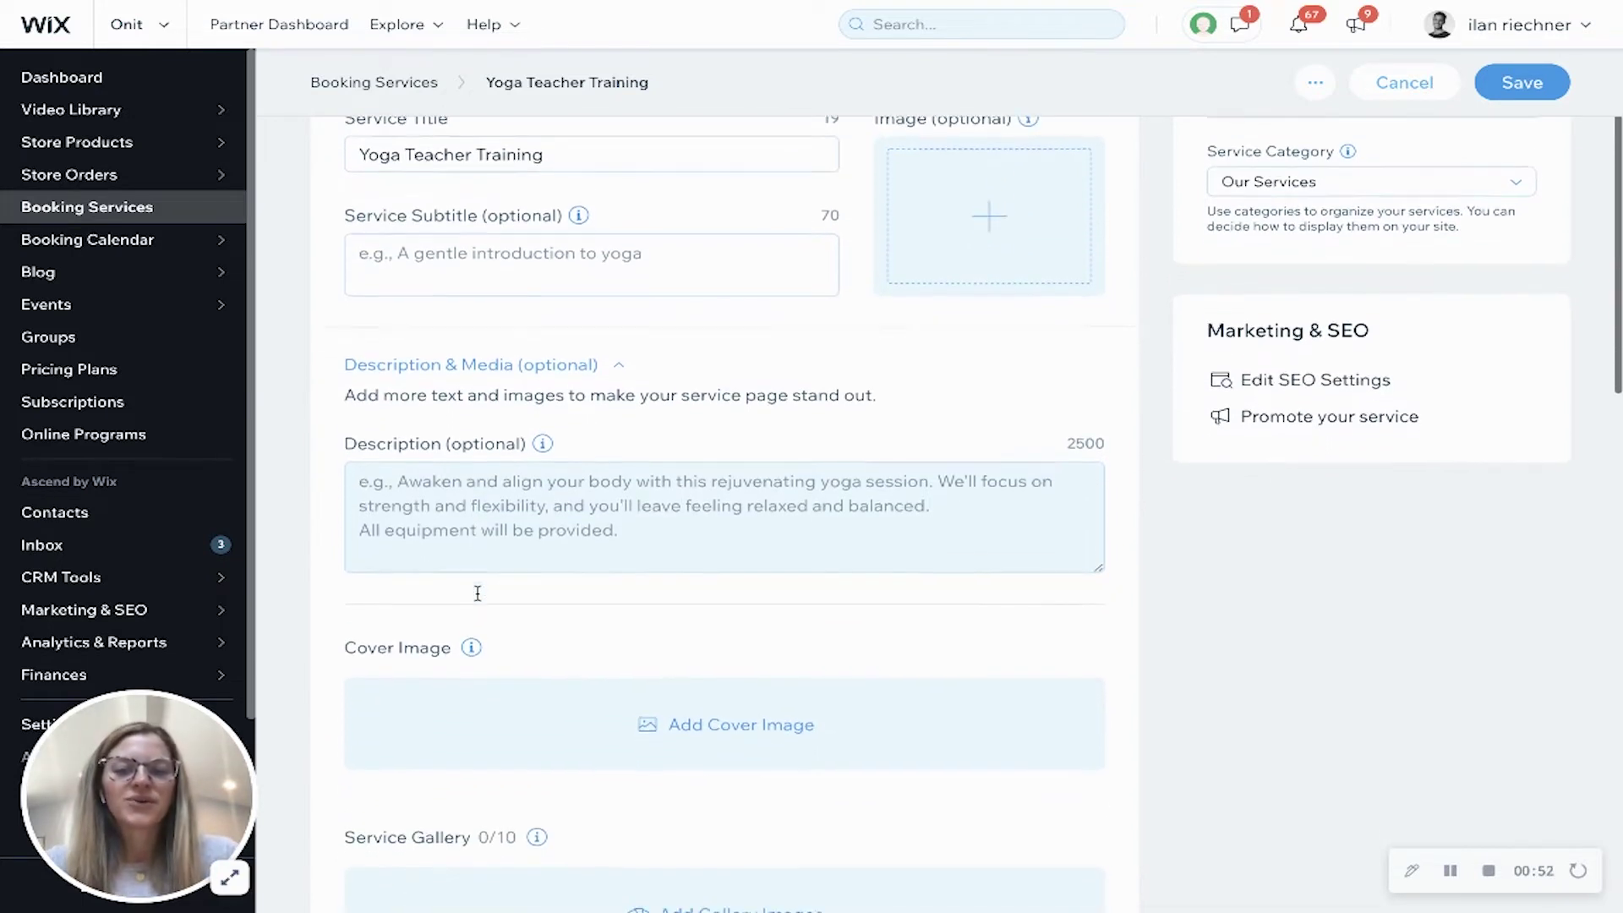
scroll(373, 600, down, 1)
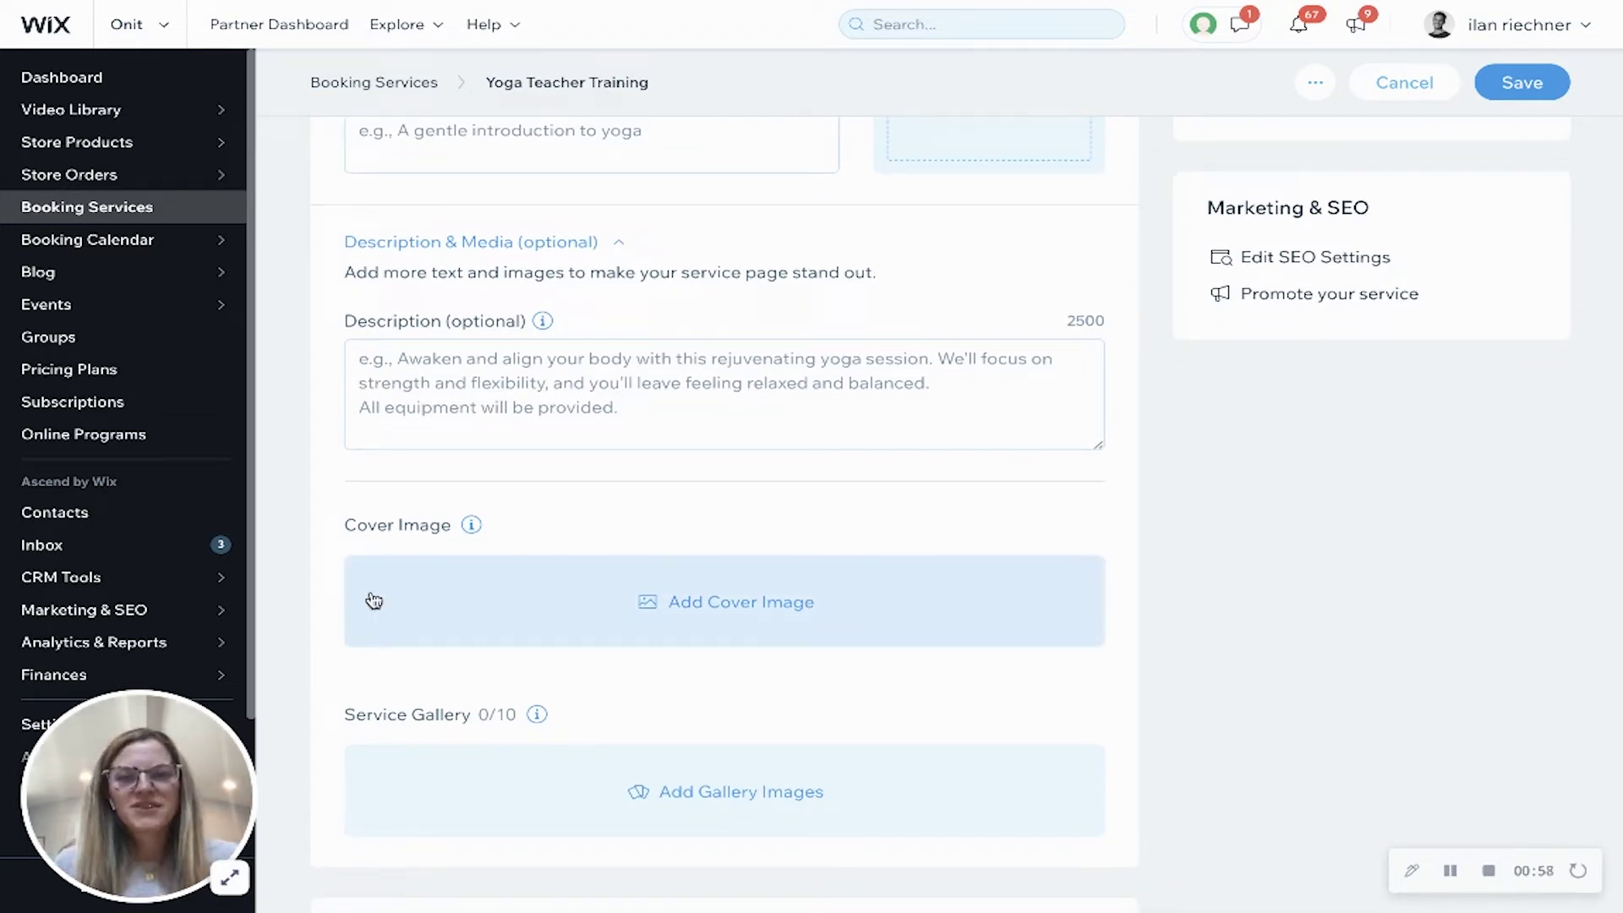
scroll(374, 600, down, 2)
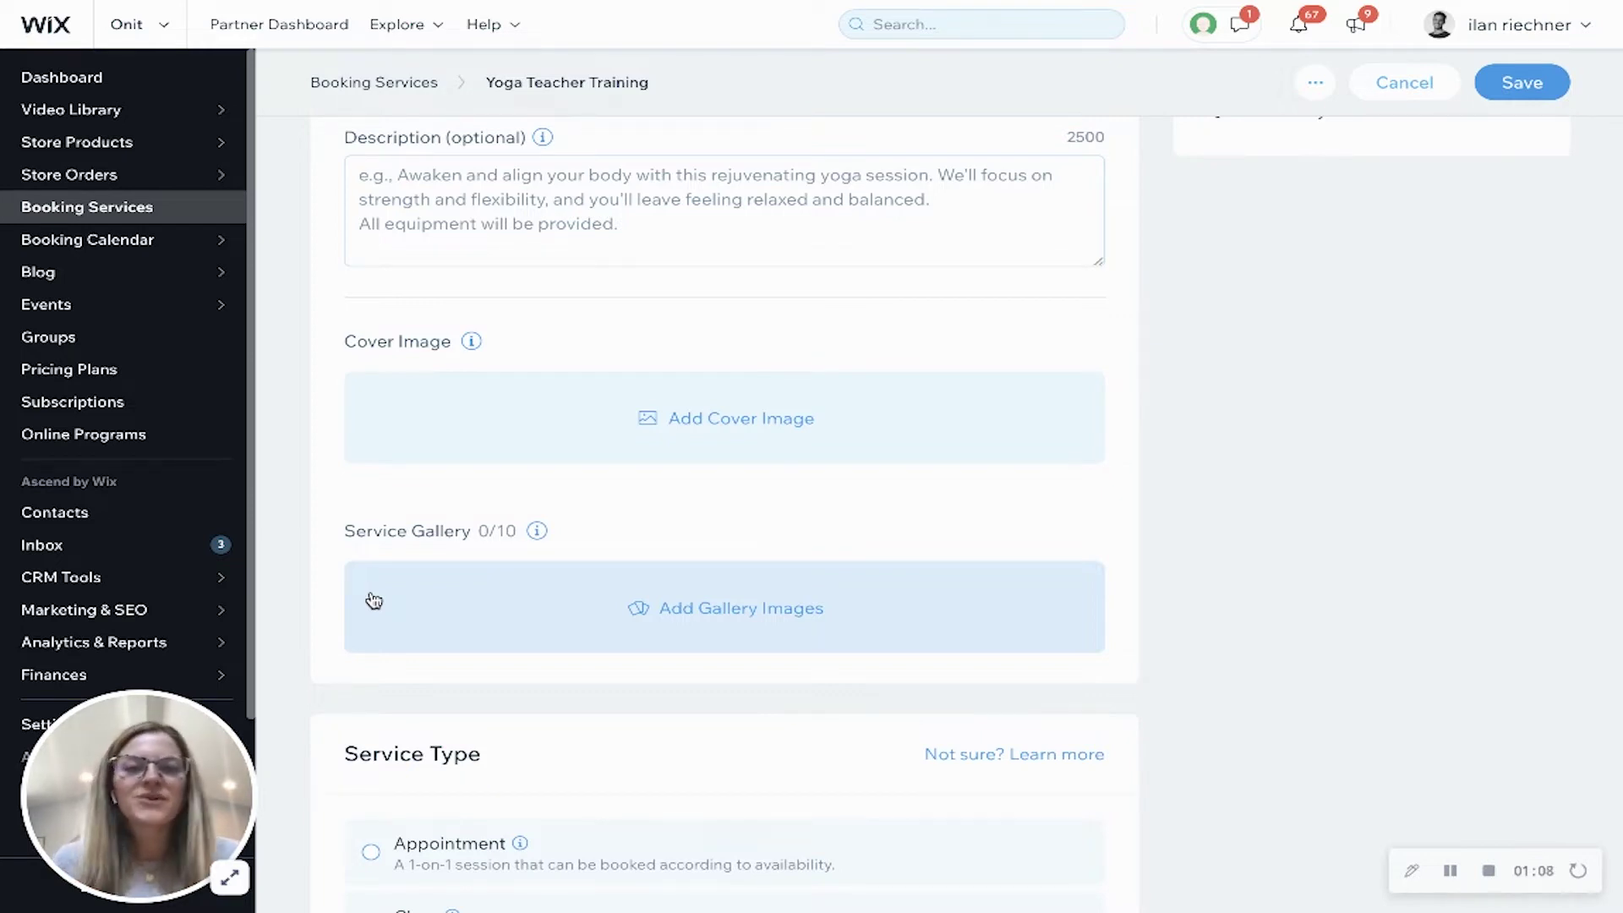
Set the course capacity to 100 participants.
scroll(373, 600, down, 3)
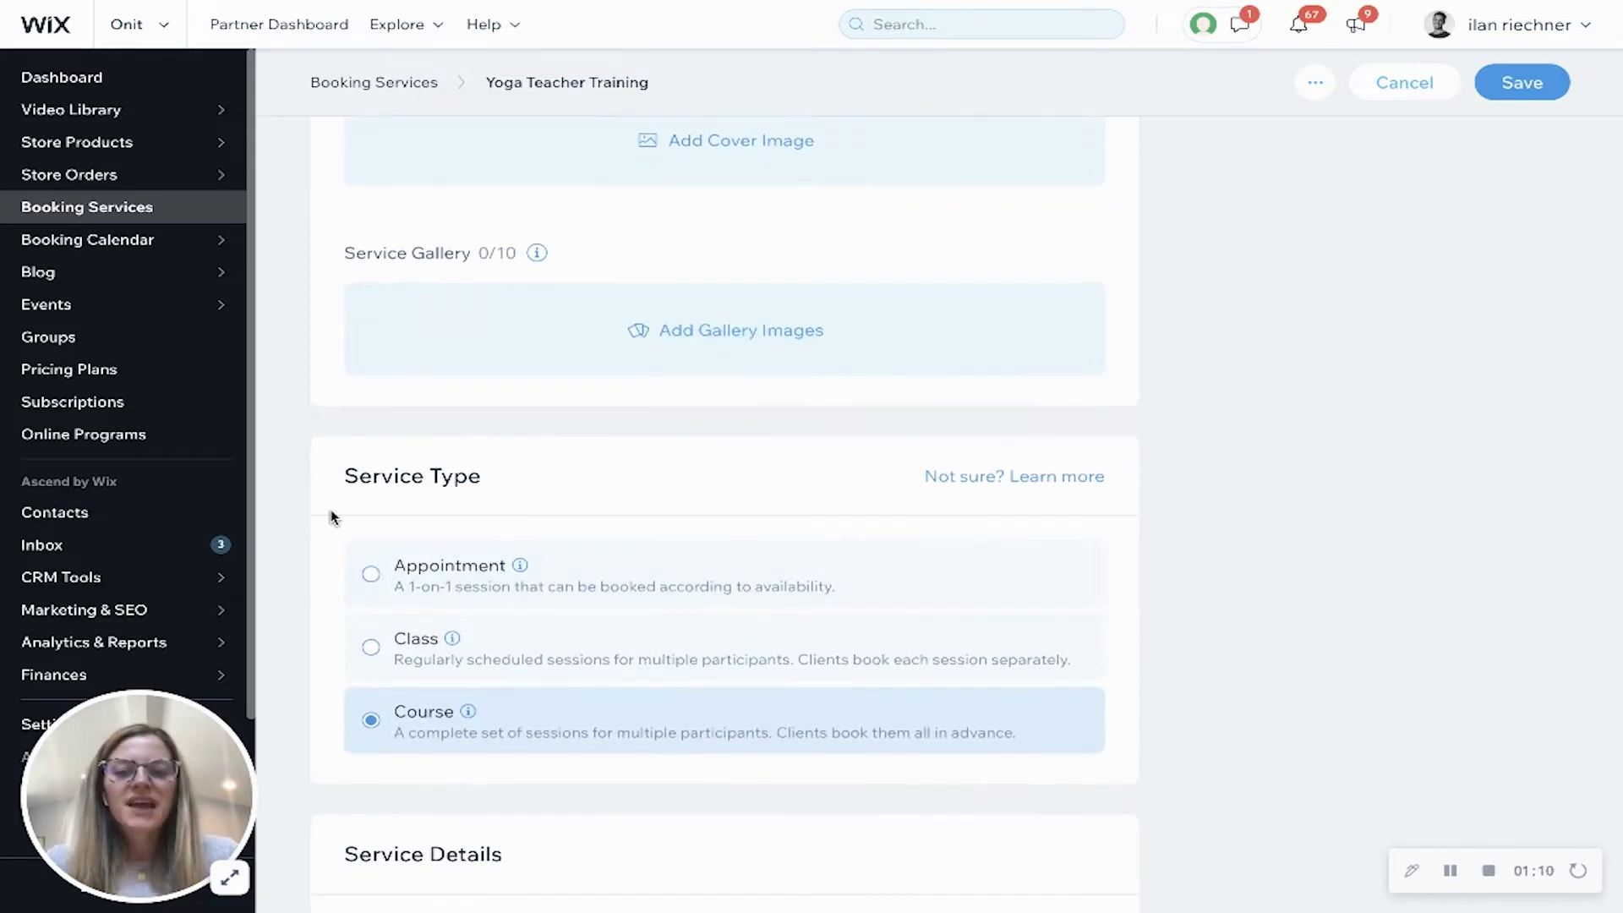
scroll(355, 640, down, 5)
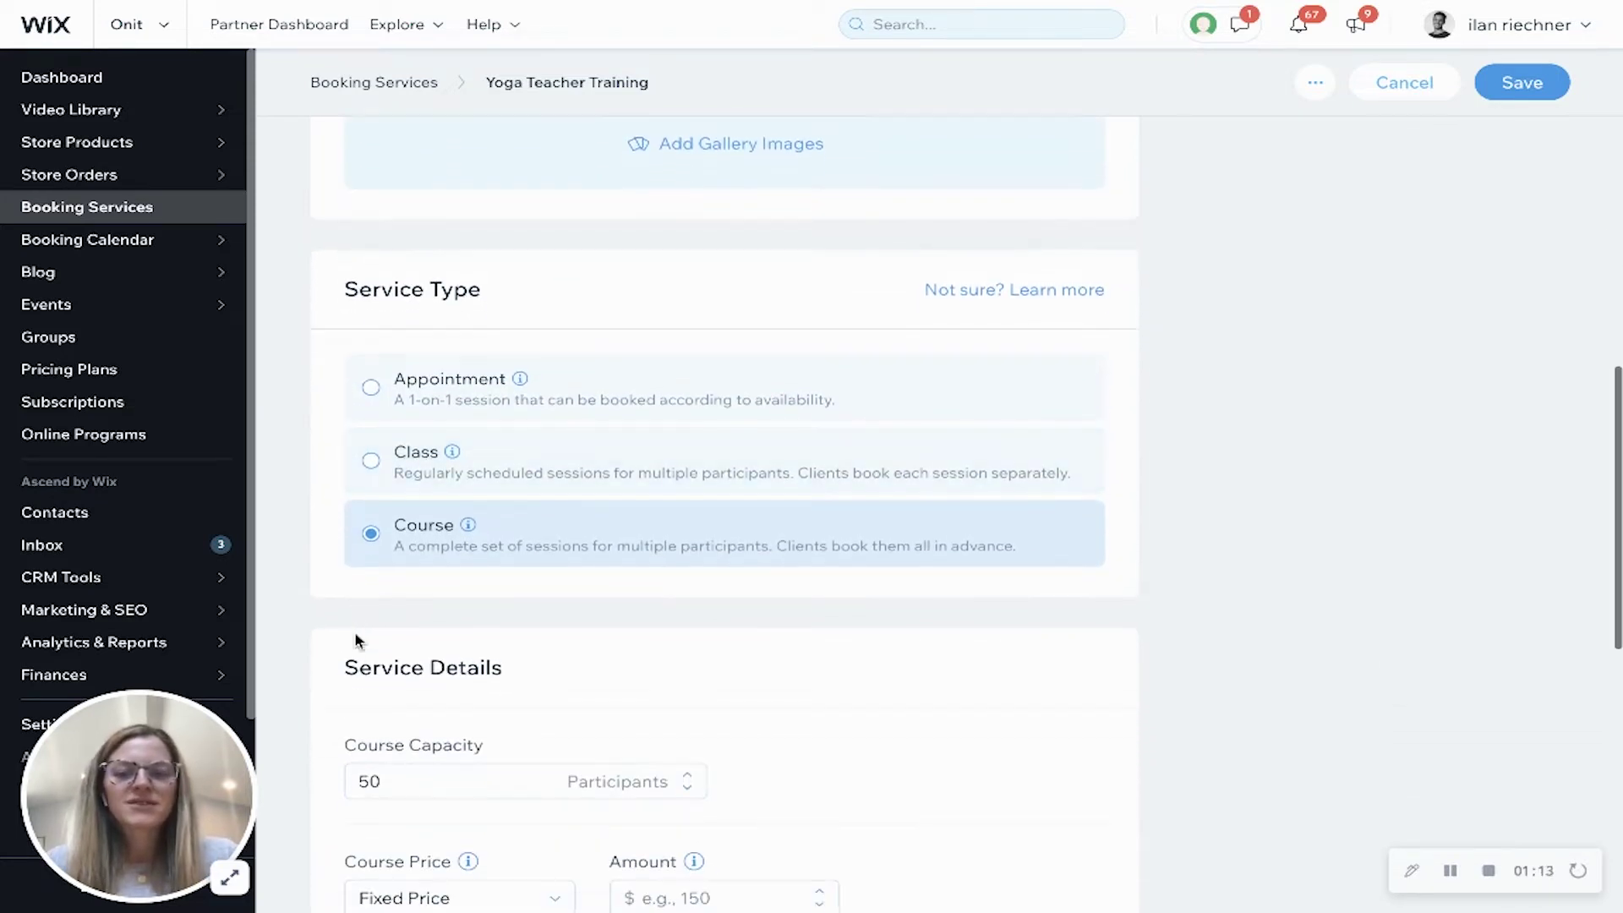
scroll(325, 525, down, 1)
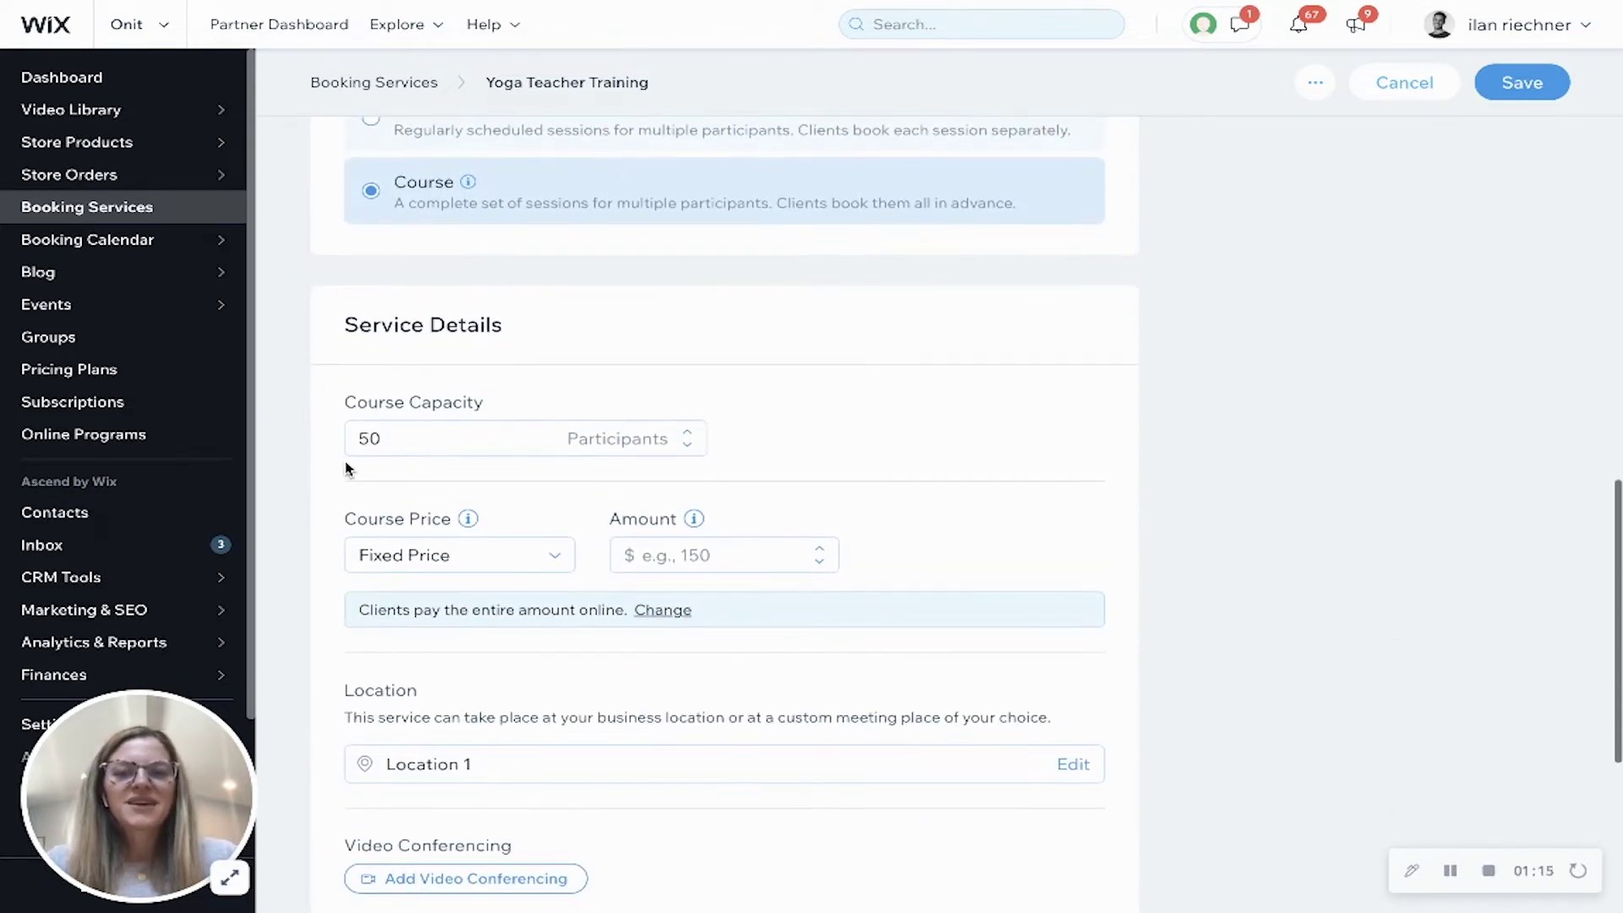
double_click(381, 441)
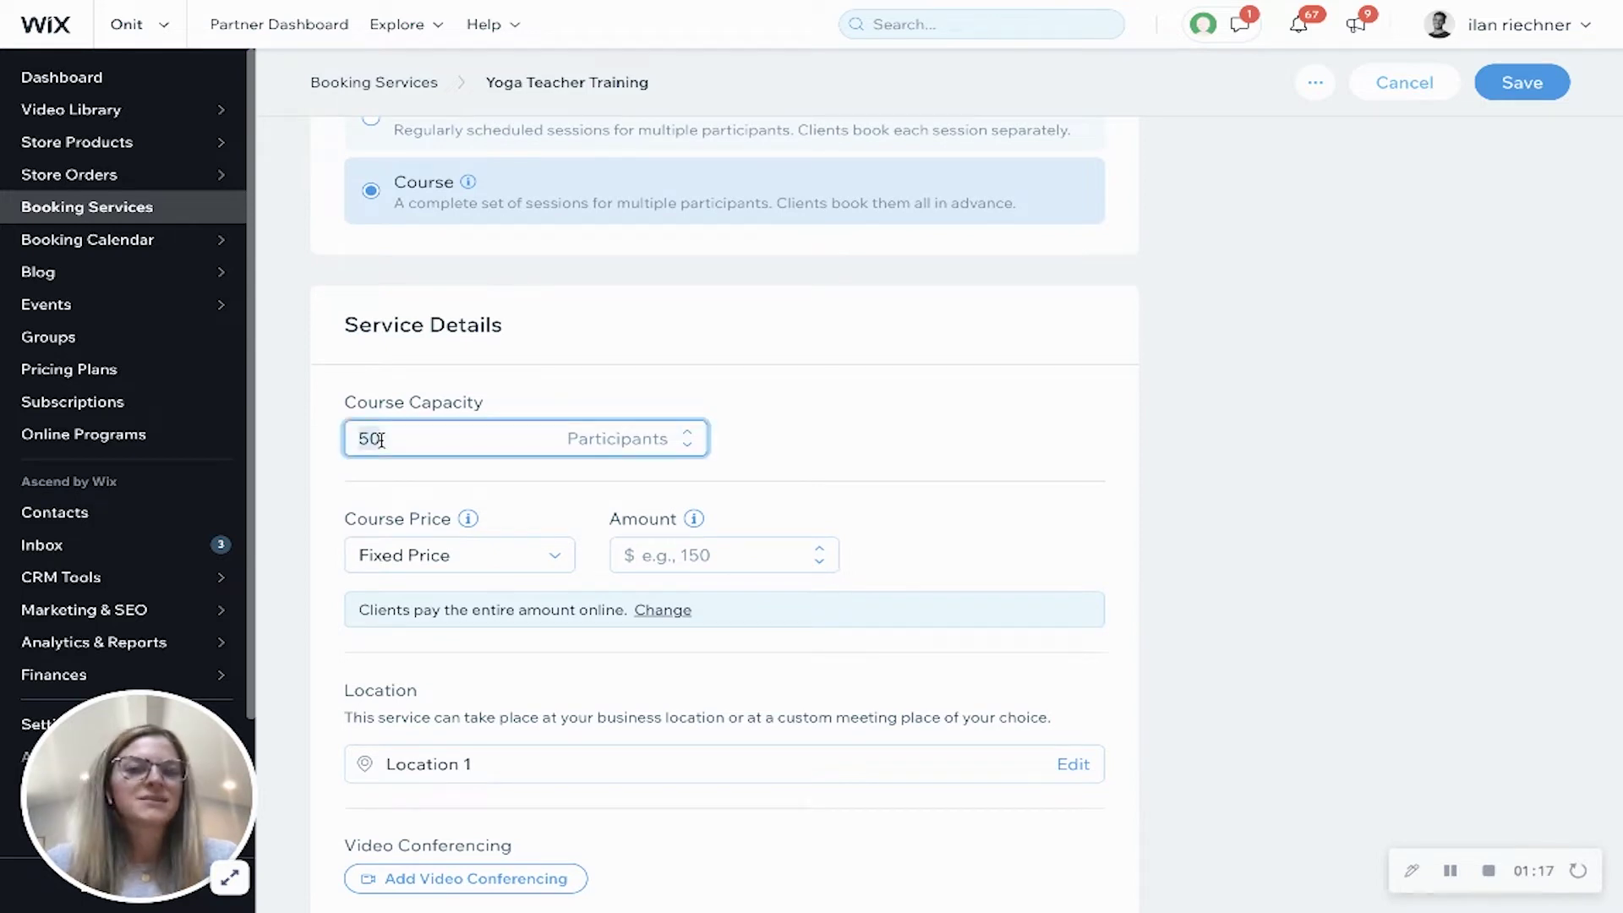
text(100)
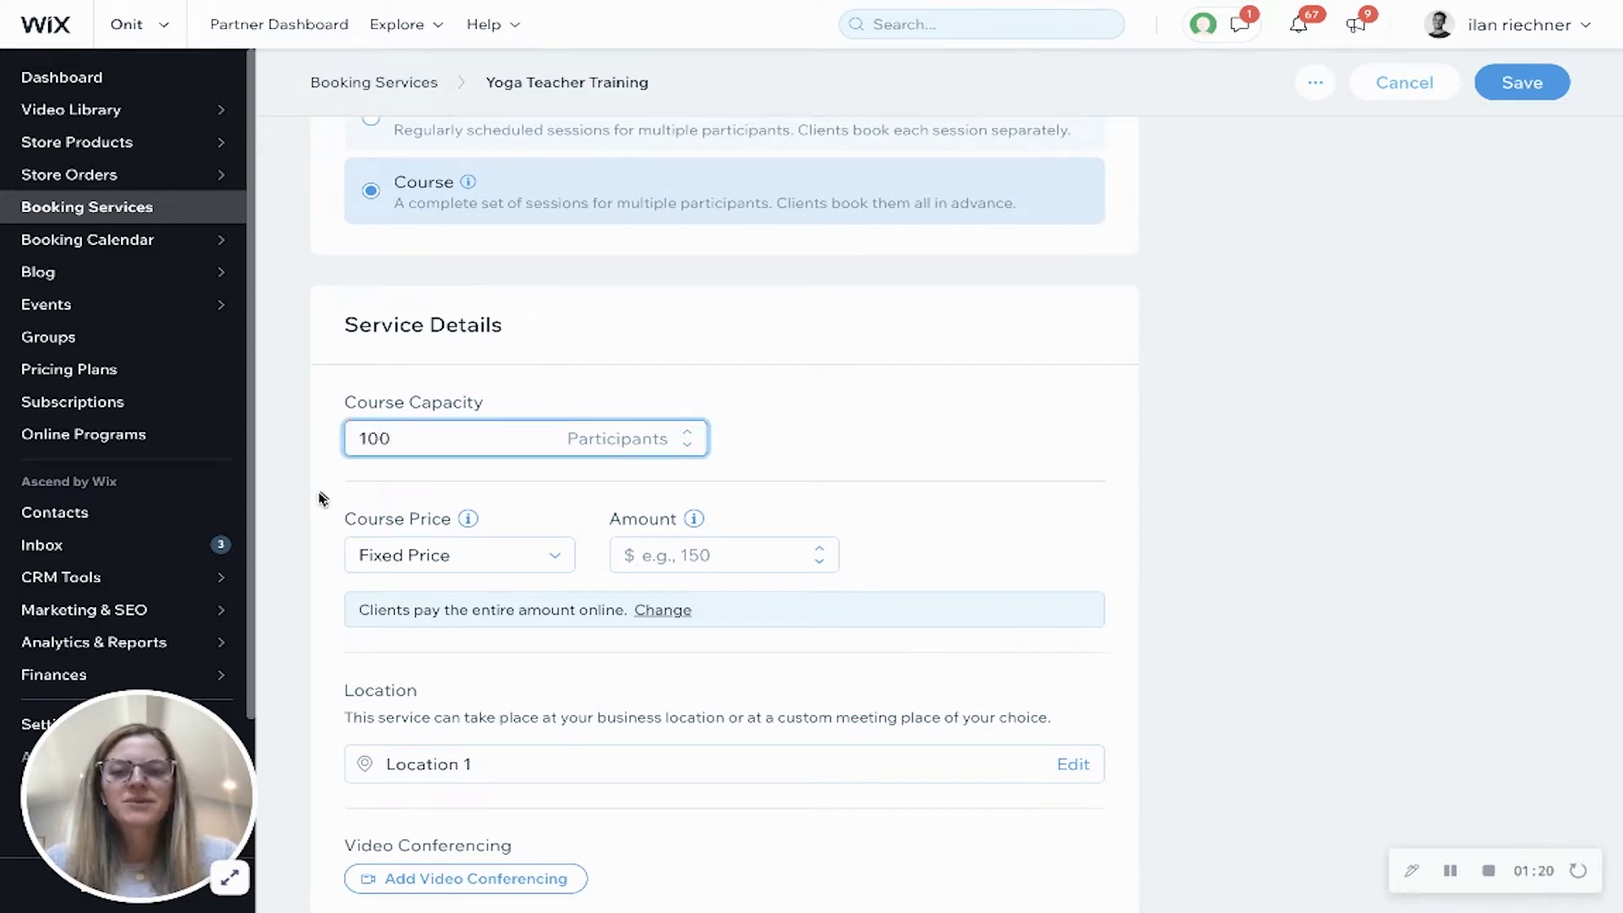
Keep Fixed Price as the course pricing and set the amount to $500.
scroll(319, 498, down, 1)
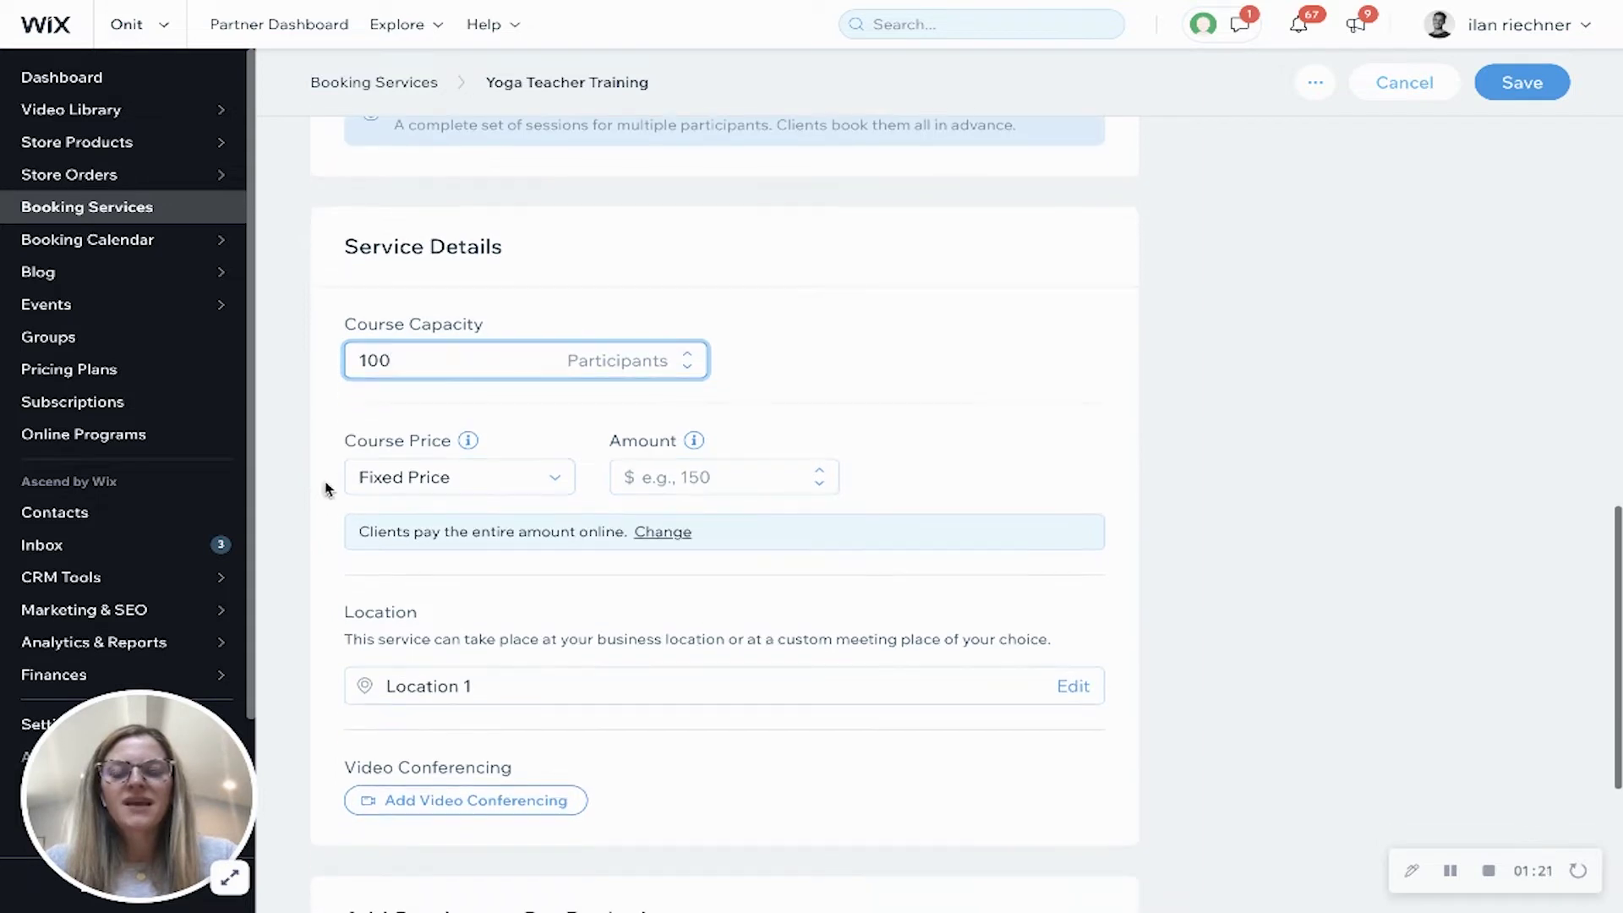
click(391, 479)
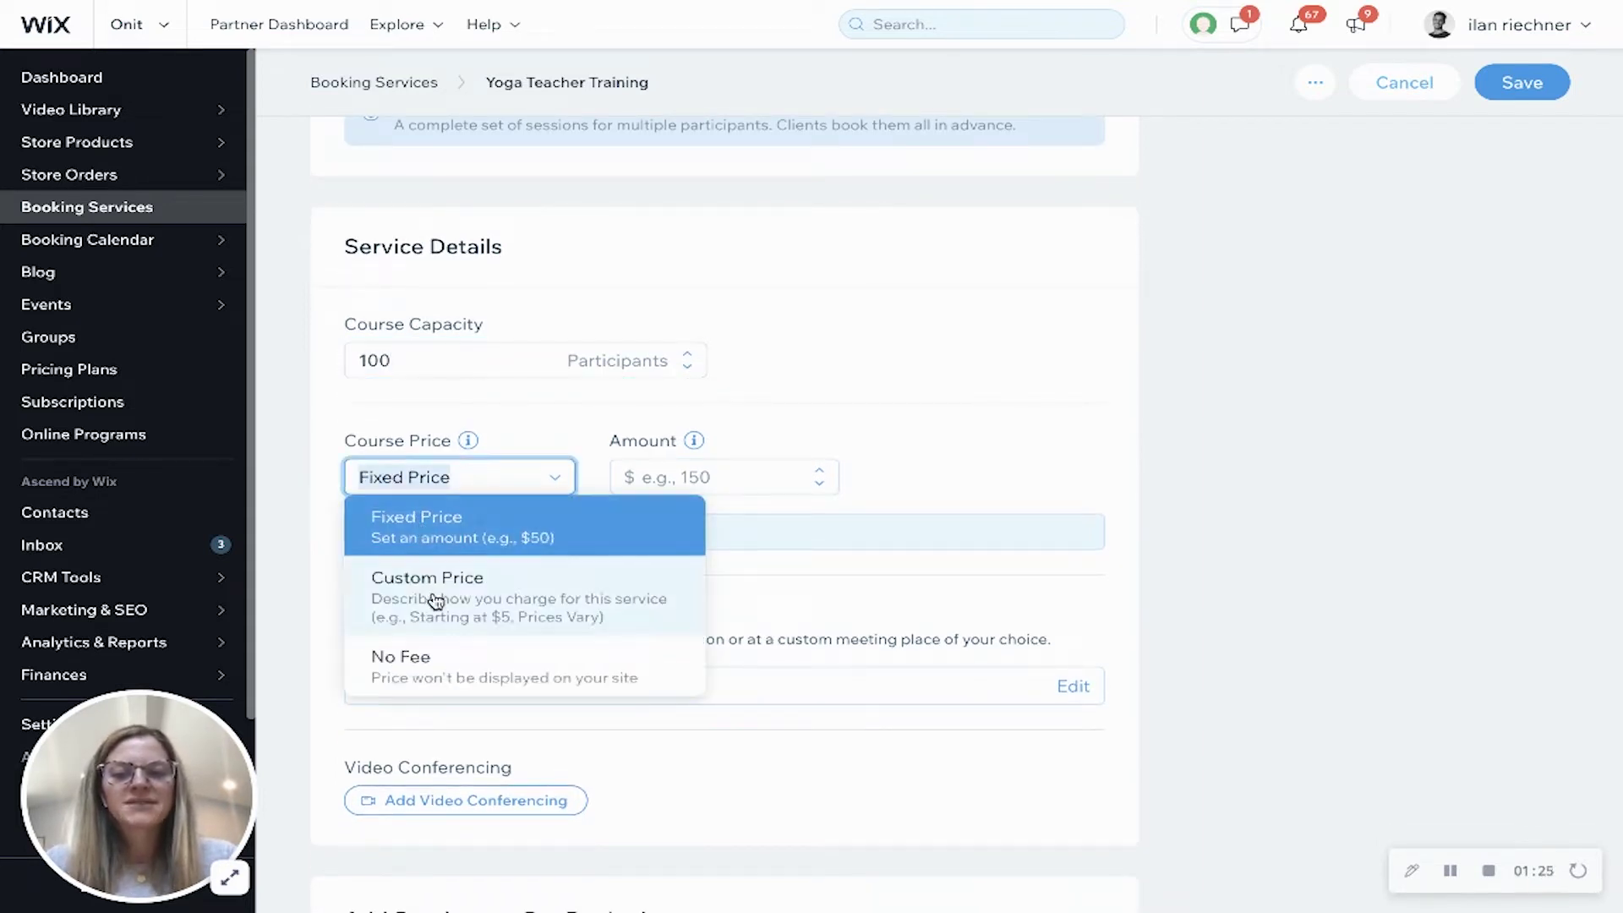
click(448, 536)
click(662, 474)
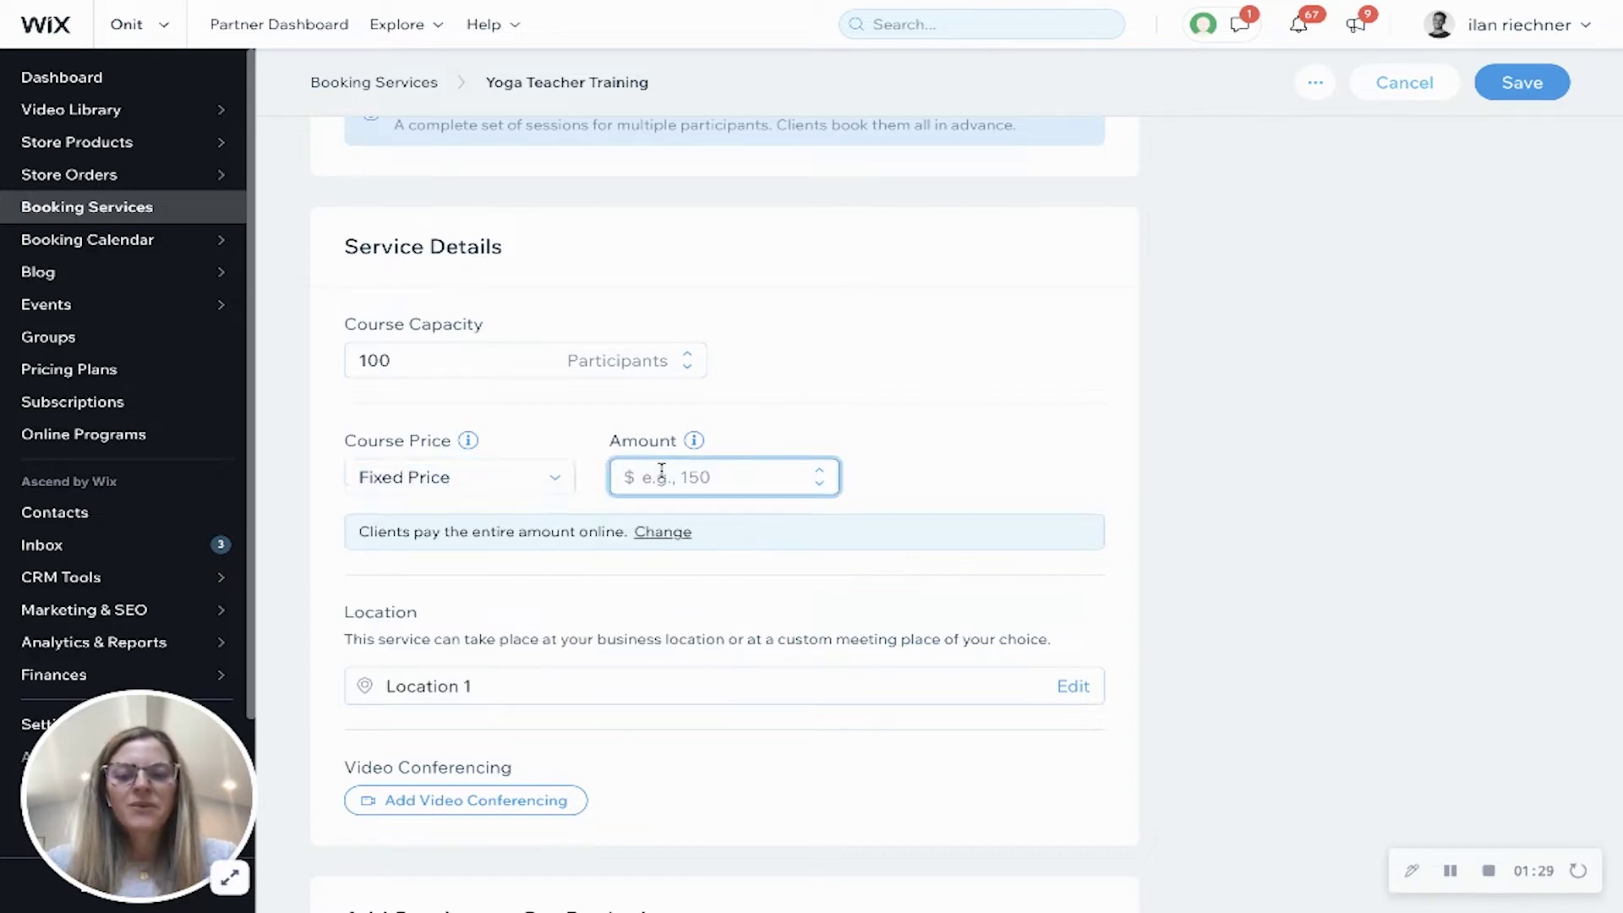
text(500)
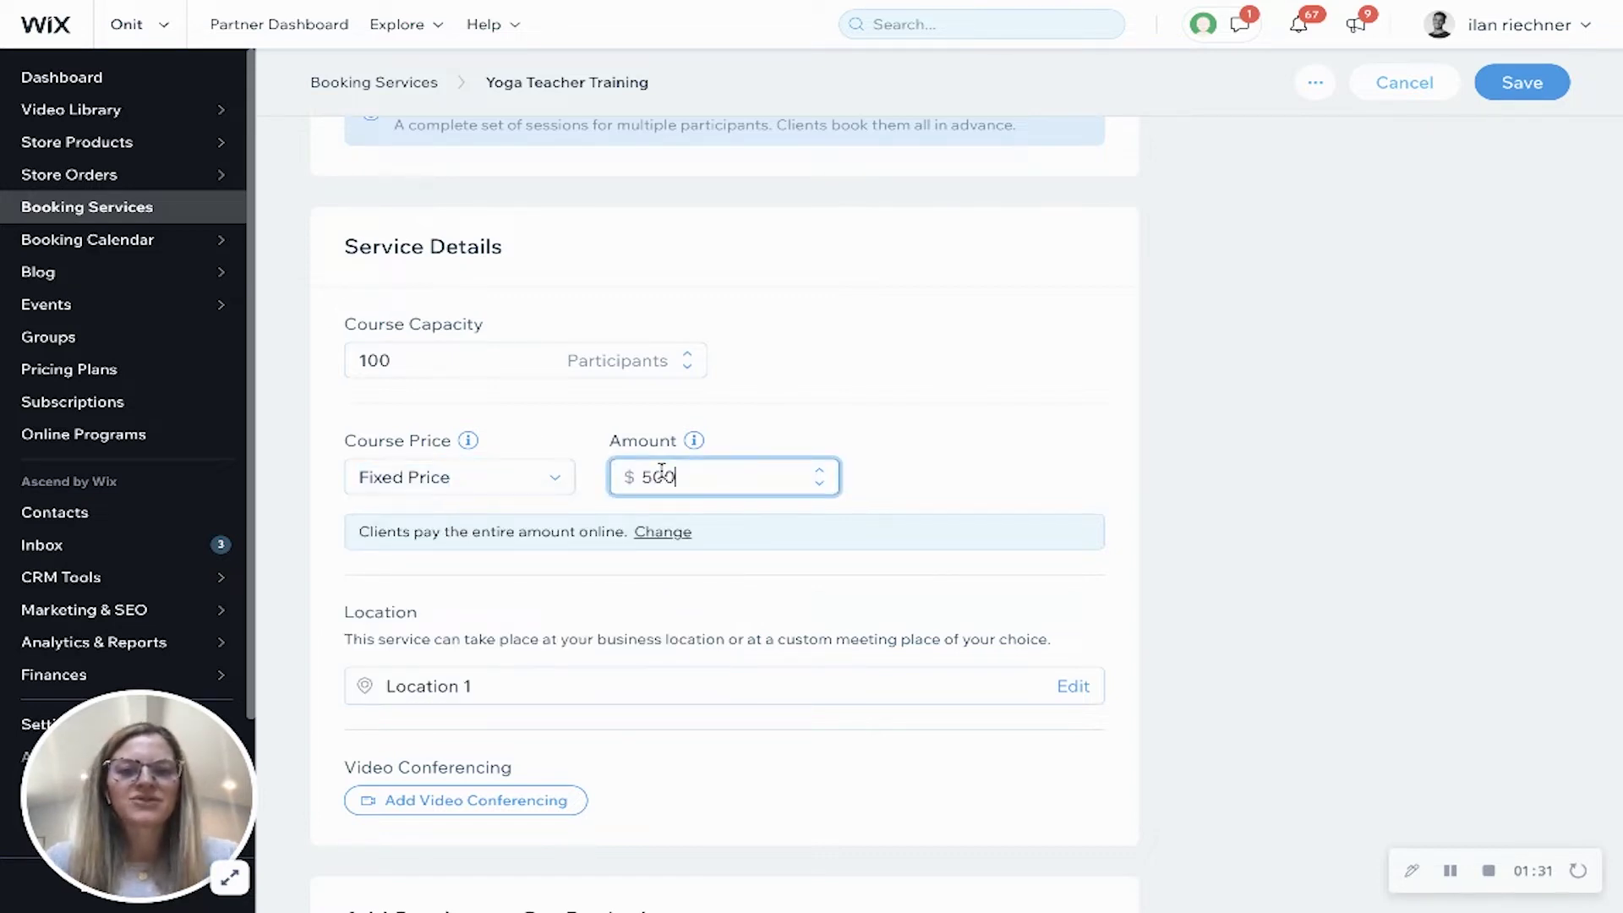
click(335, 520)
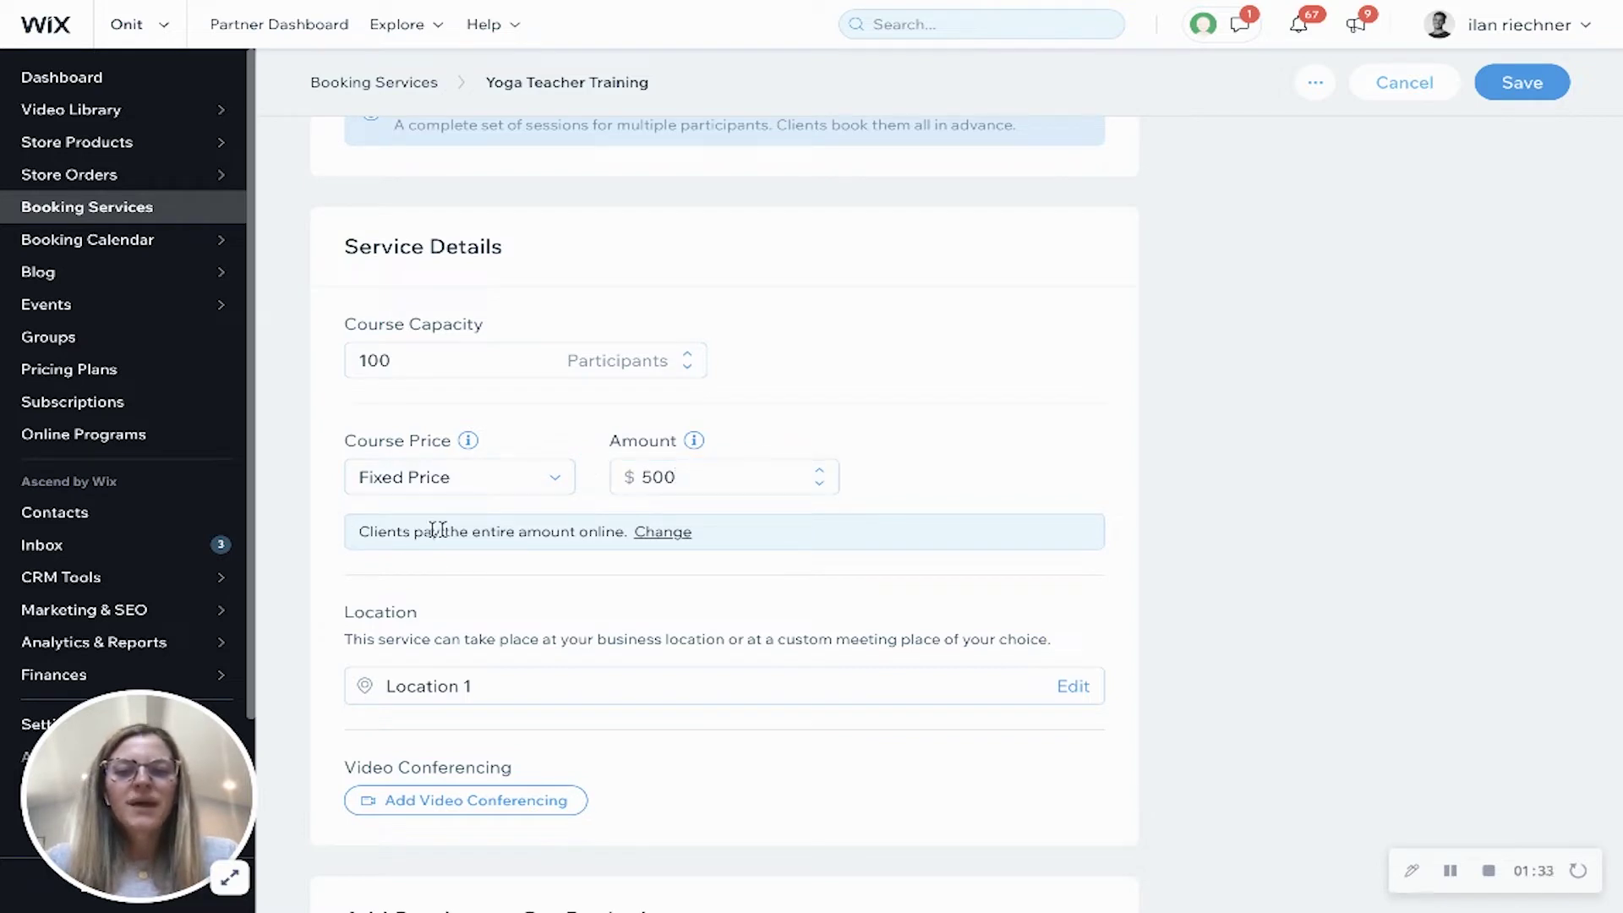
Change payment to Online deposit and the rest in person, with a $100 deposit.
click(654, 537)
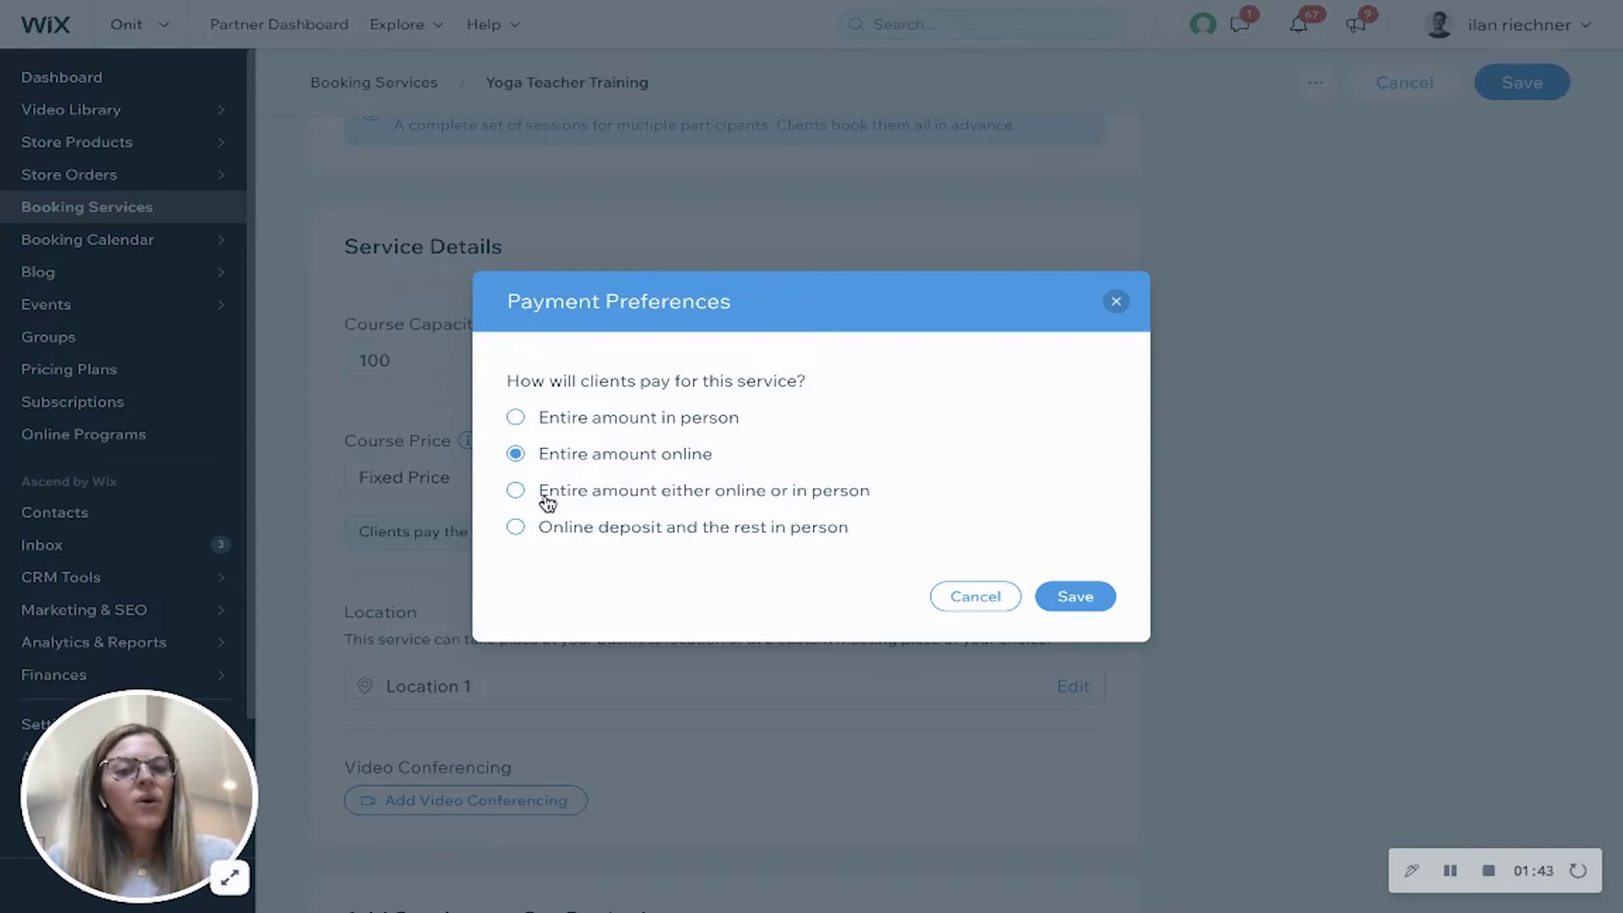
click(515, 528)
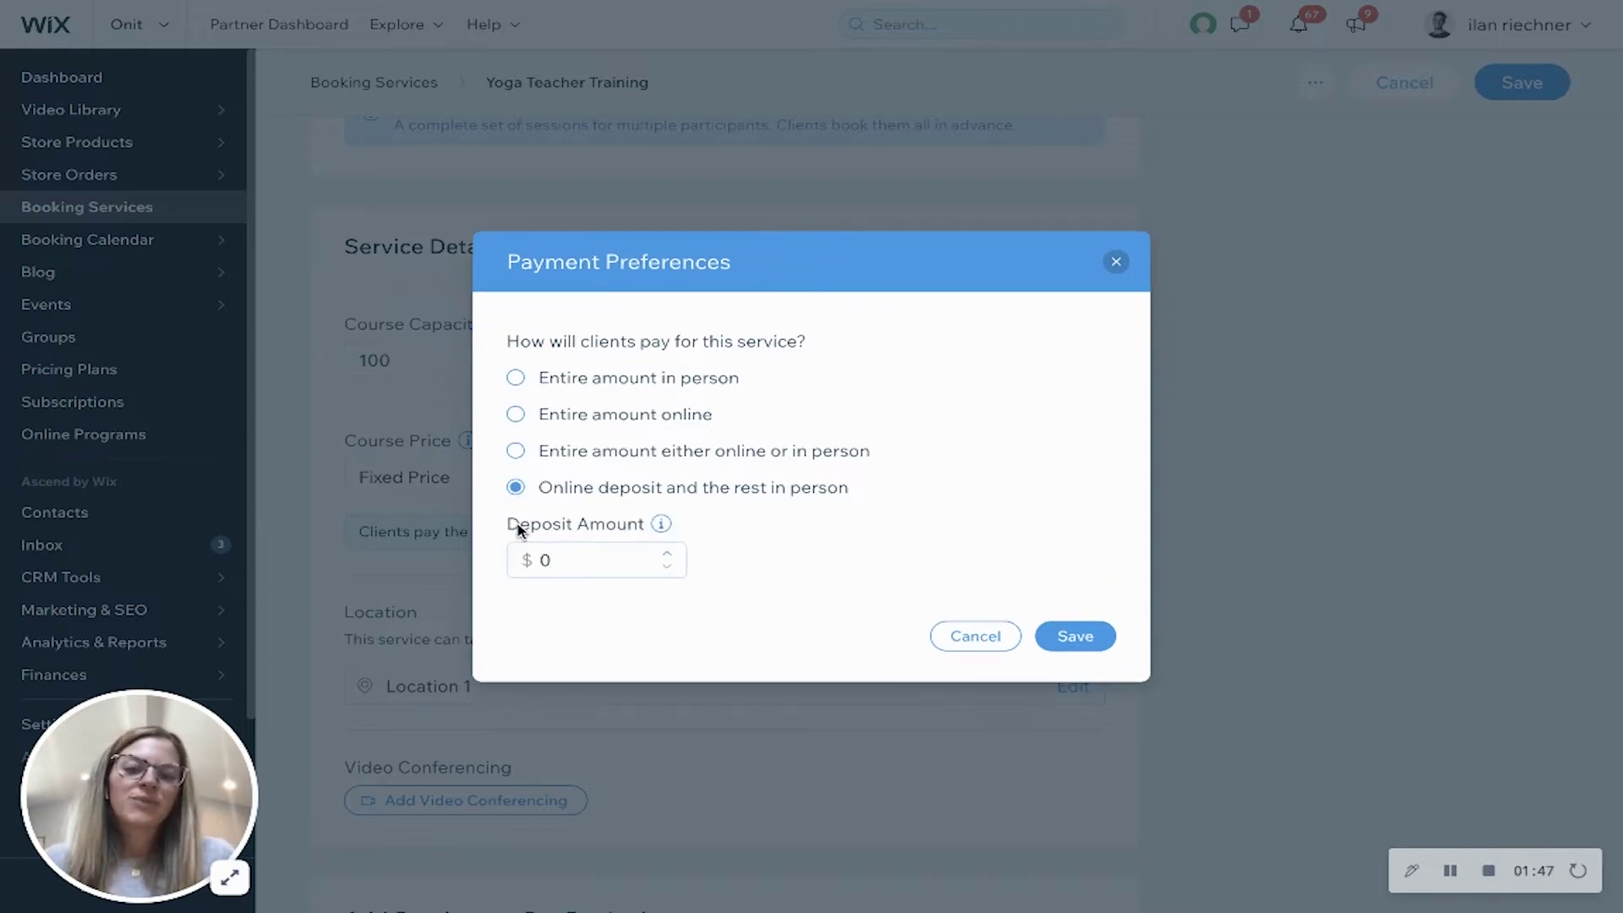
click(562, 551)
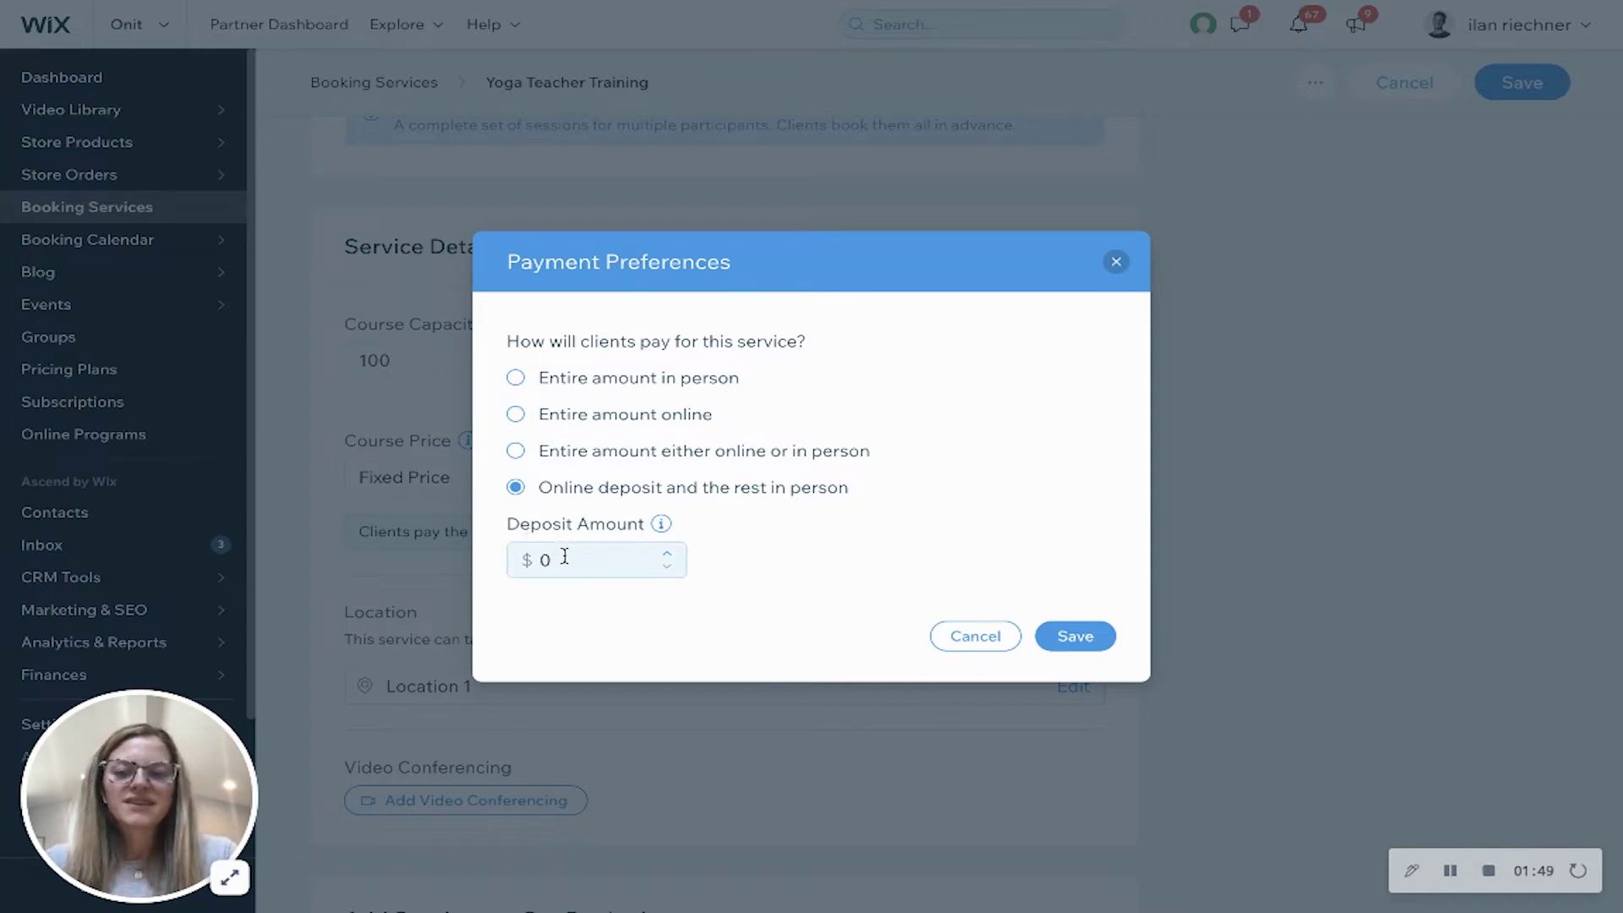
text(100)
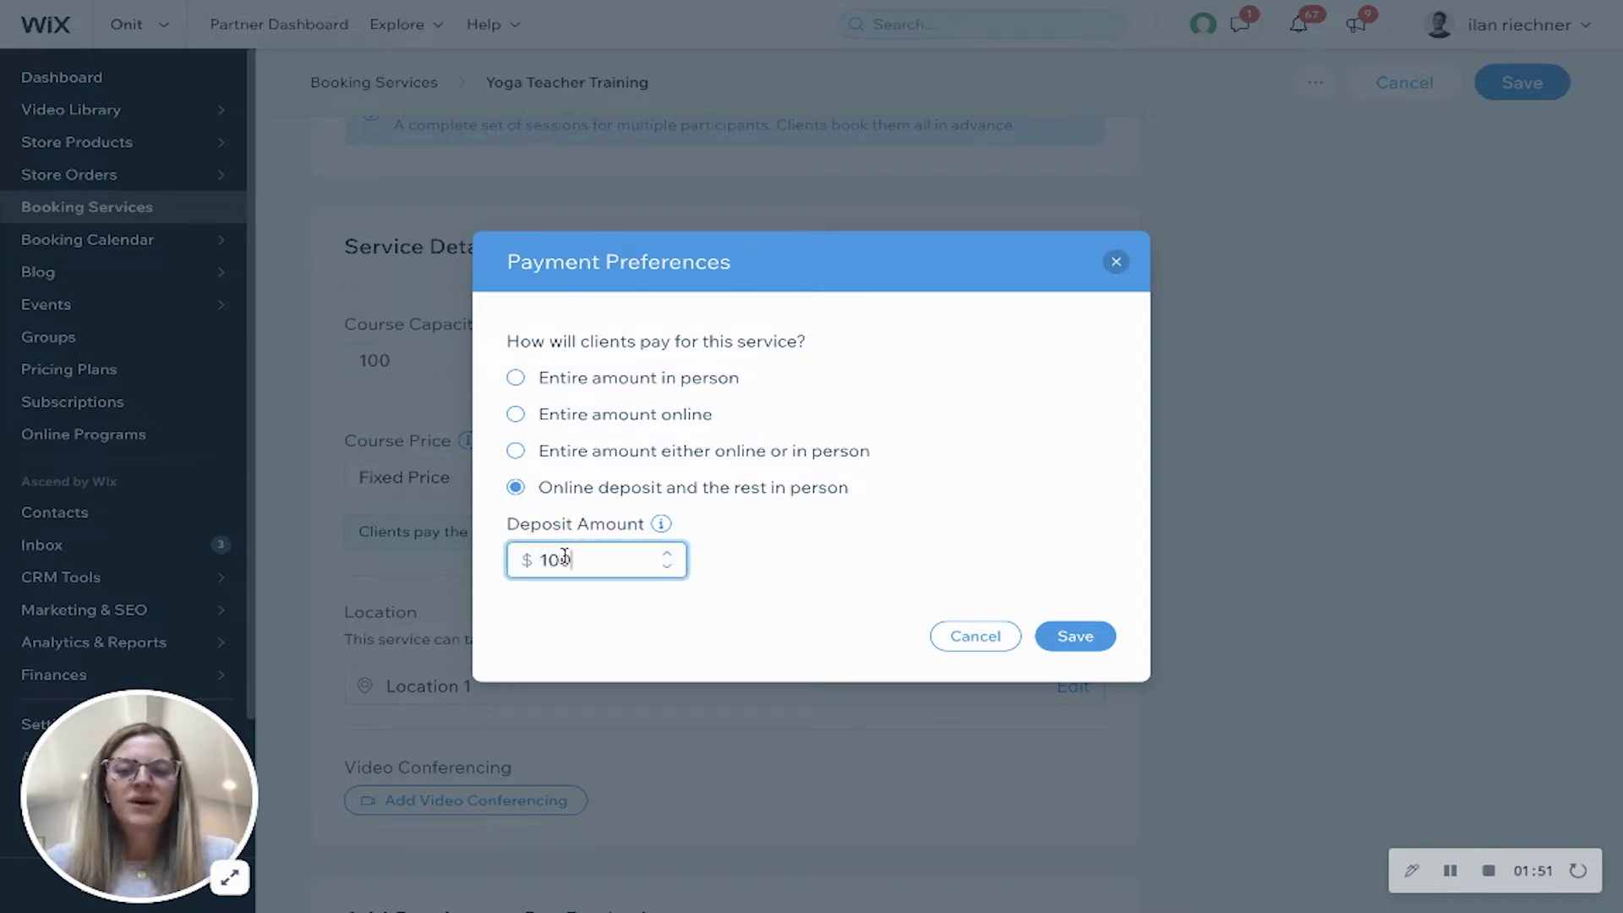
click(1067, 635)
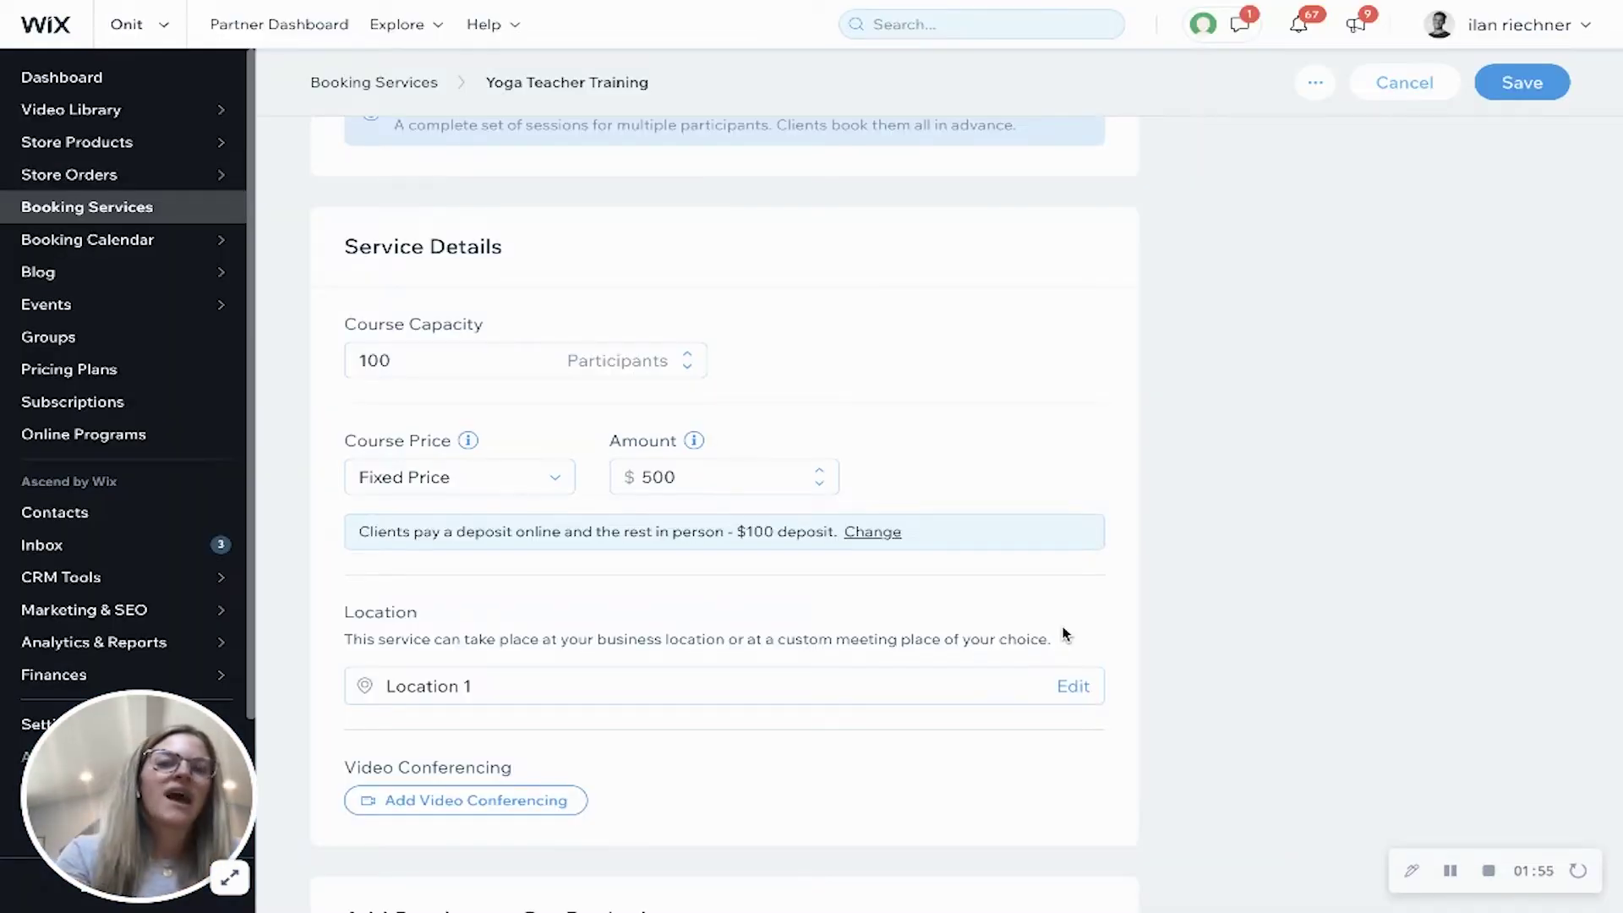
Scroll down the service page to the Add Sessions button and Additional Settings.
scroll(1063, 633, down, 1)
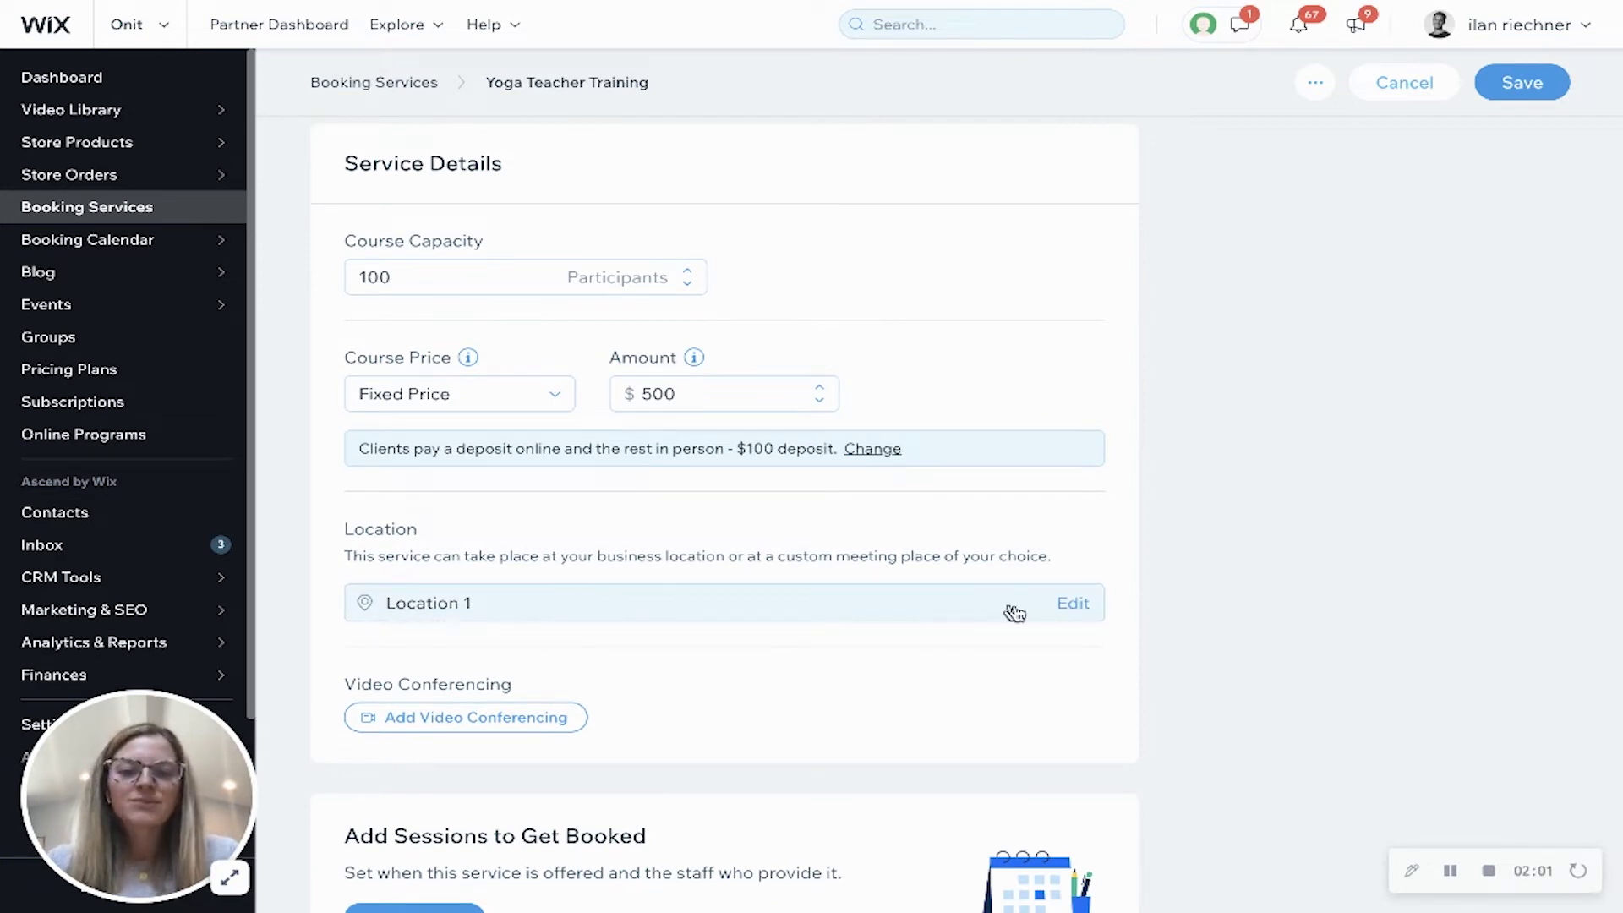
scroll(574, 676, down, 1)
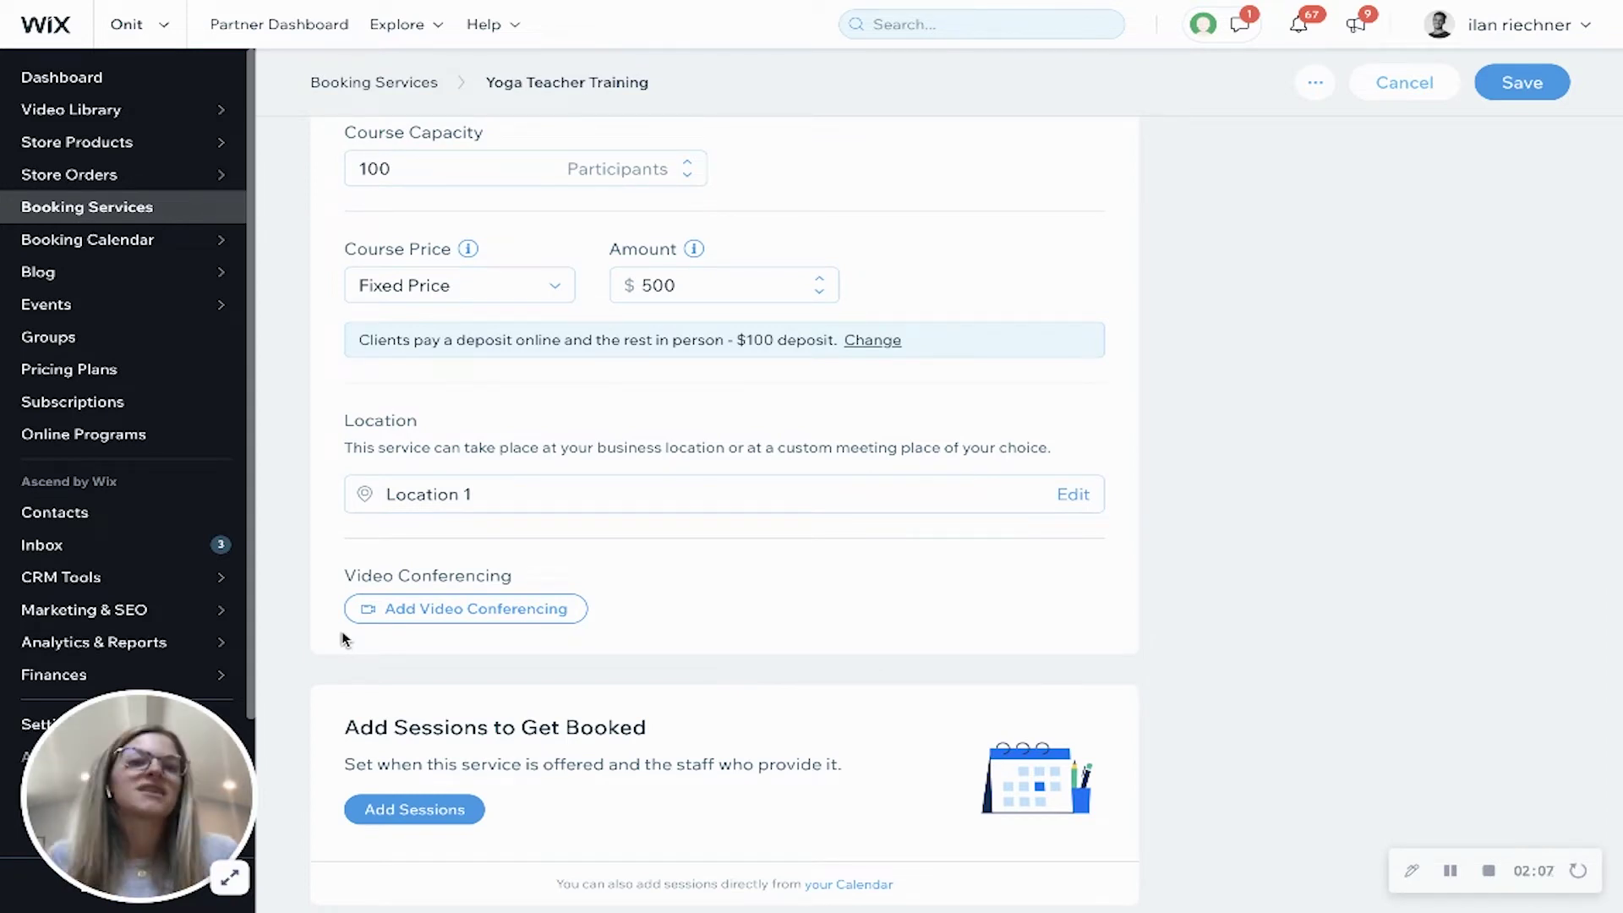
scroll(343, 639, down, 2)
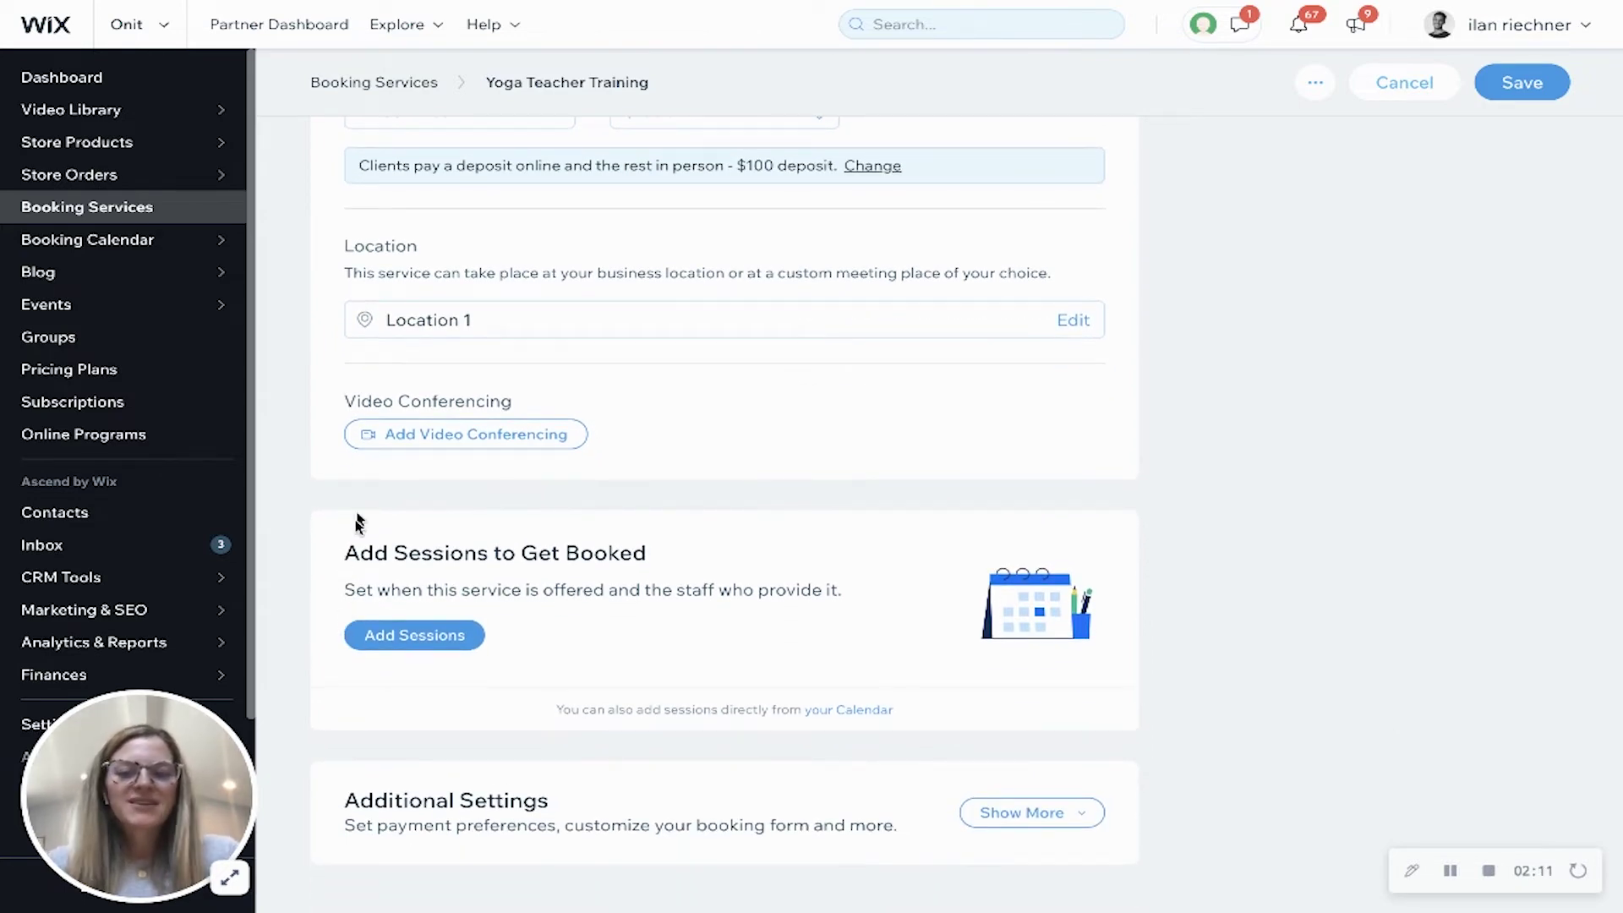
Choose Add Sessions and Save & Continue to reach the Add Course Sessions dialog.
click(404, 645)
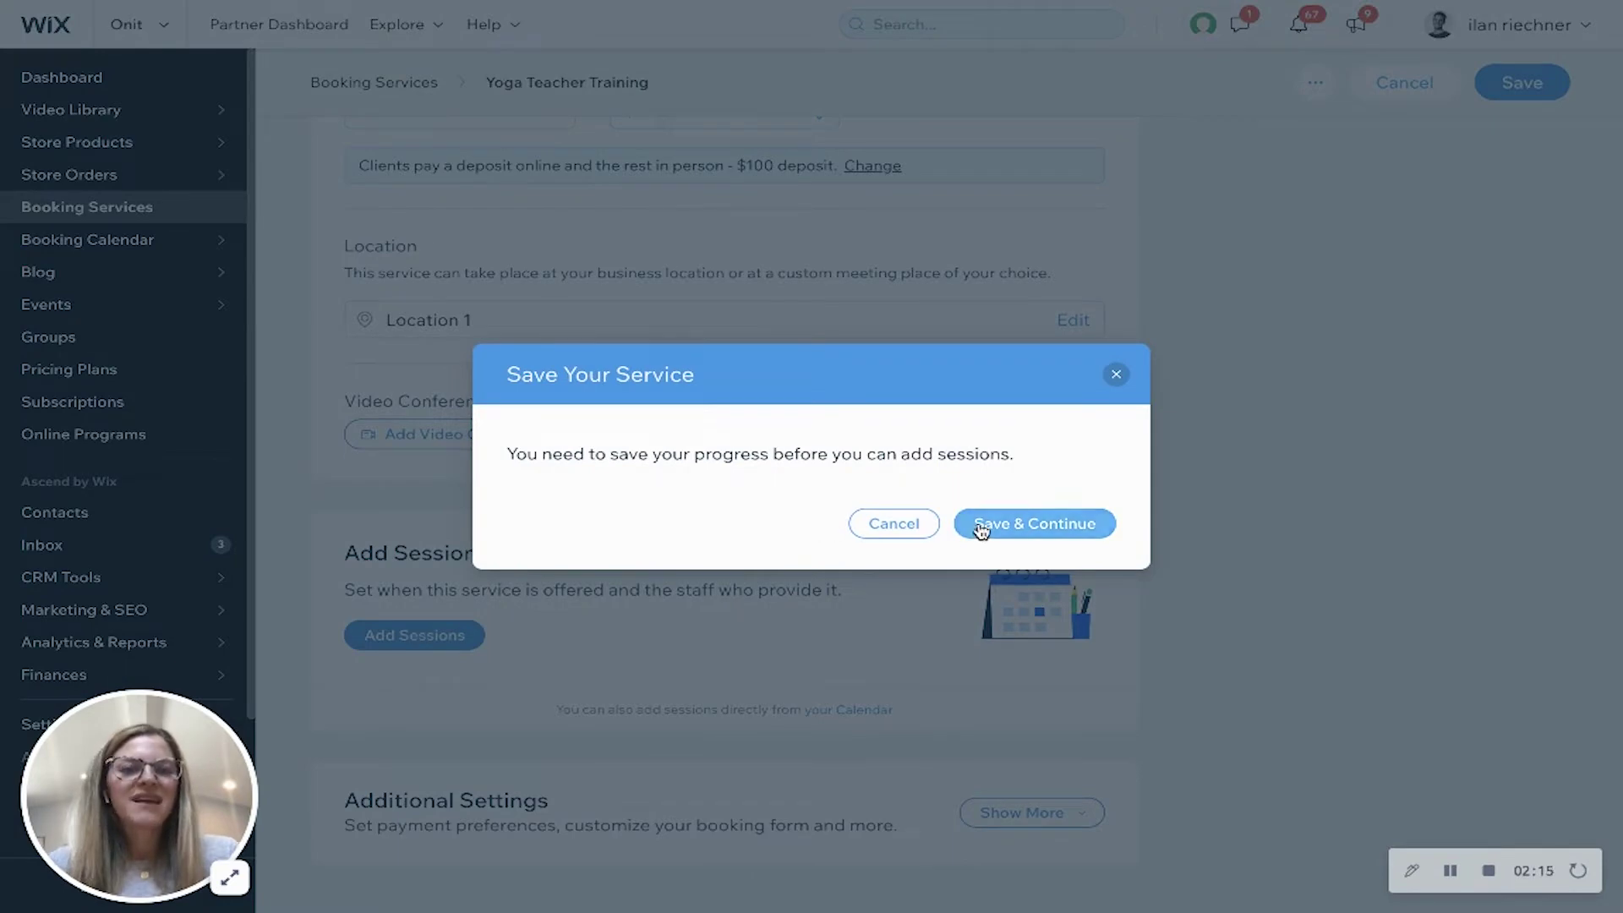
click(979, 528)
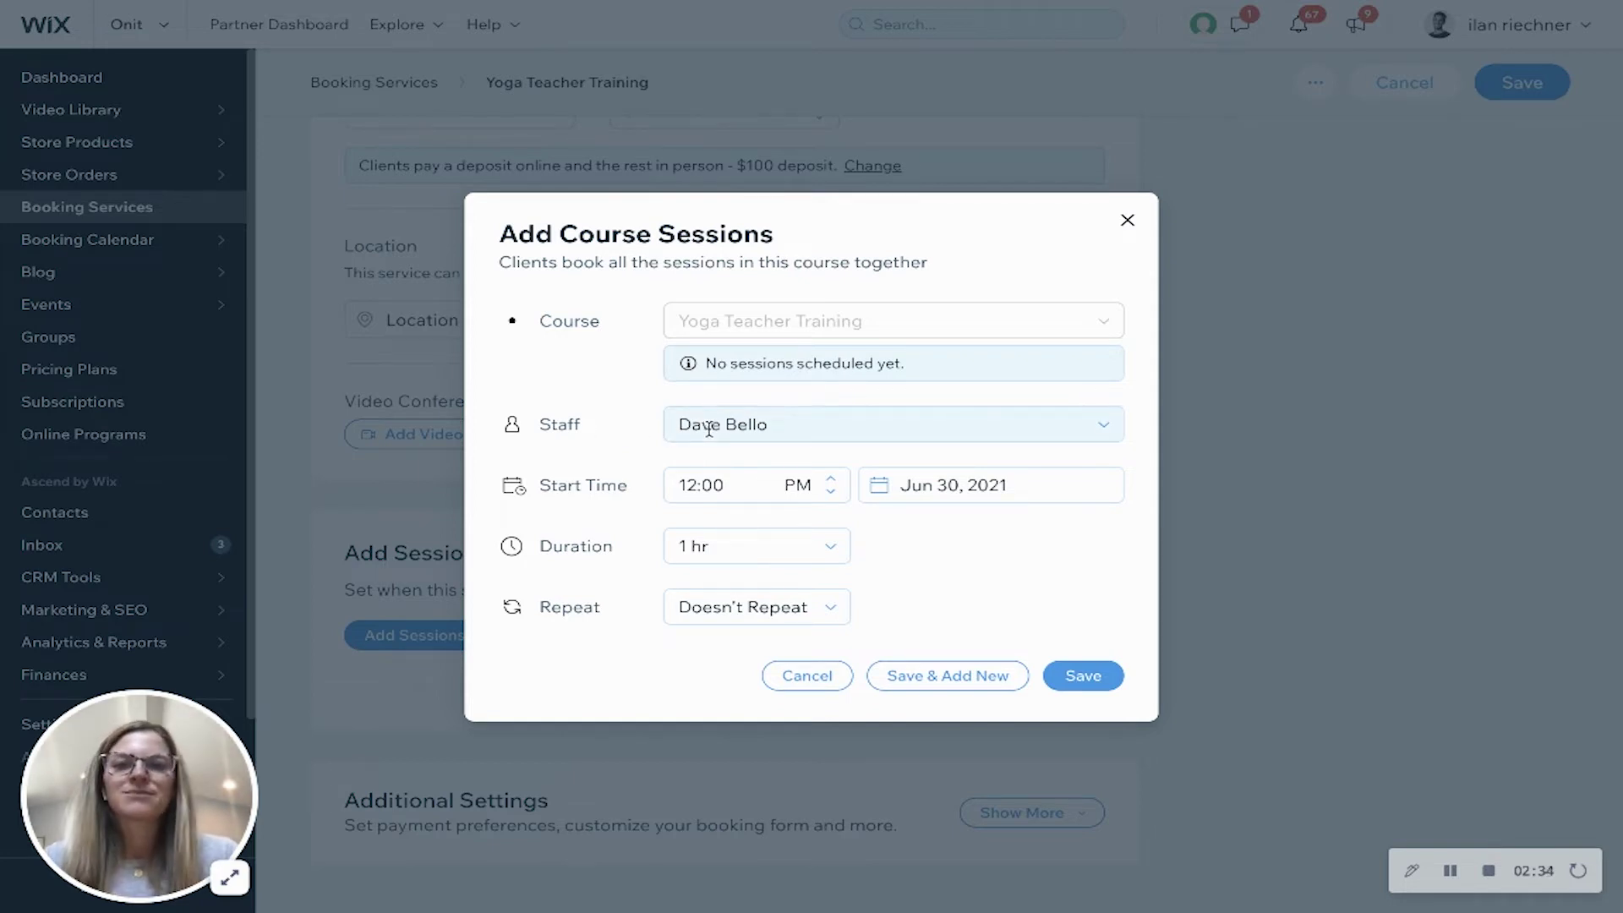
Assign the second staff member and schedule the session for Jul 1, 2021 at 10:00 AM.
click(708, 429)
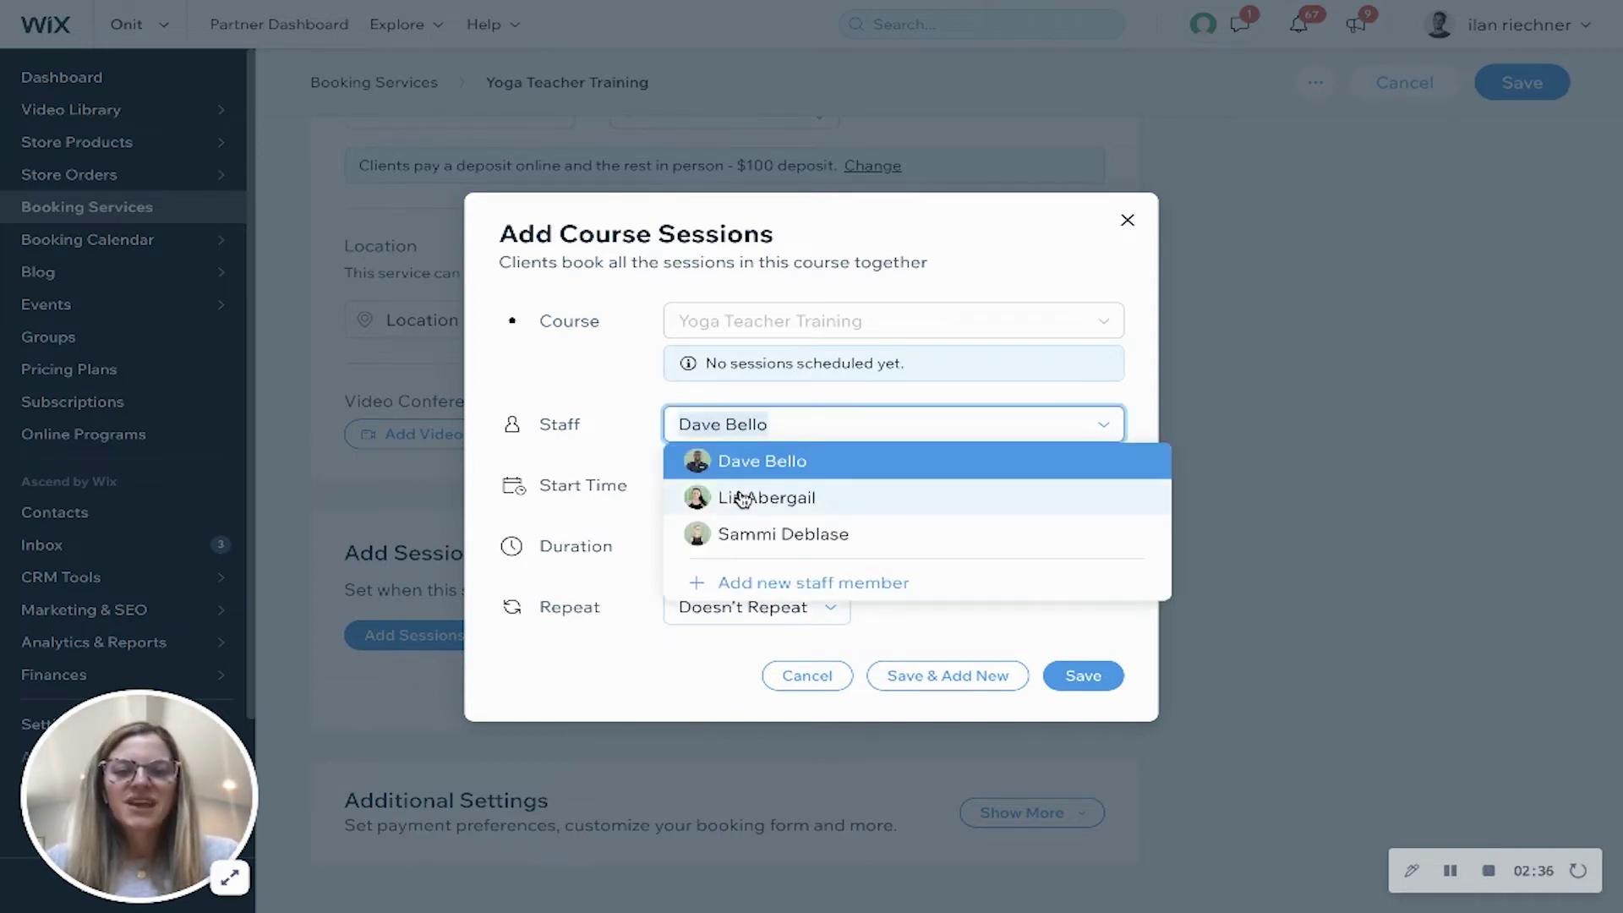
click(744, 502)
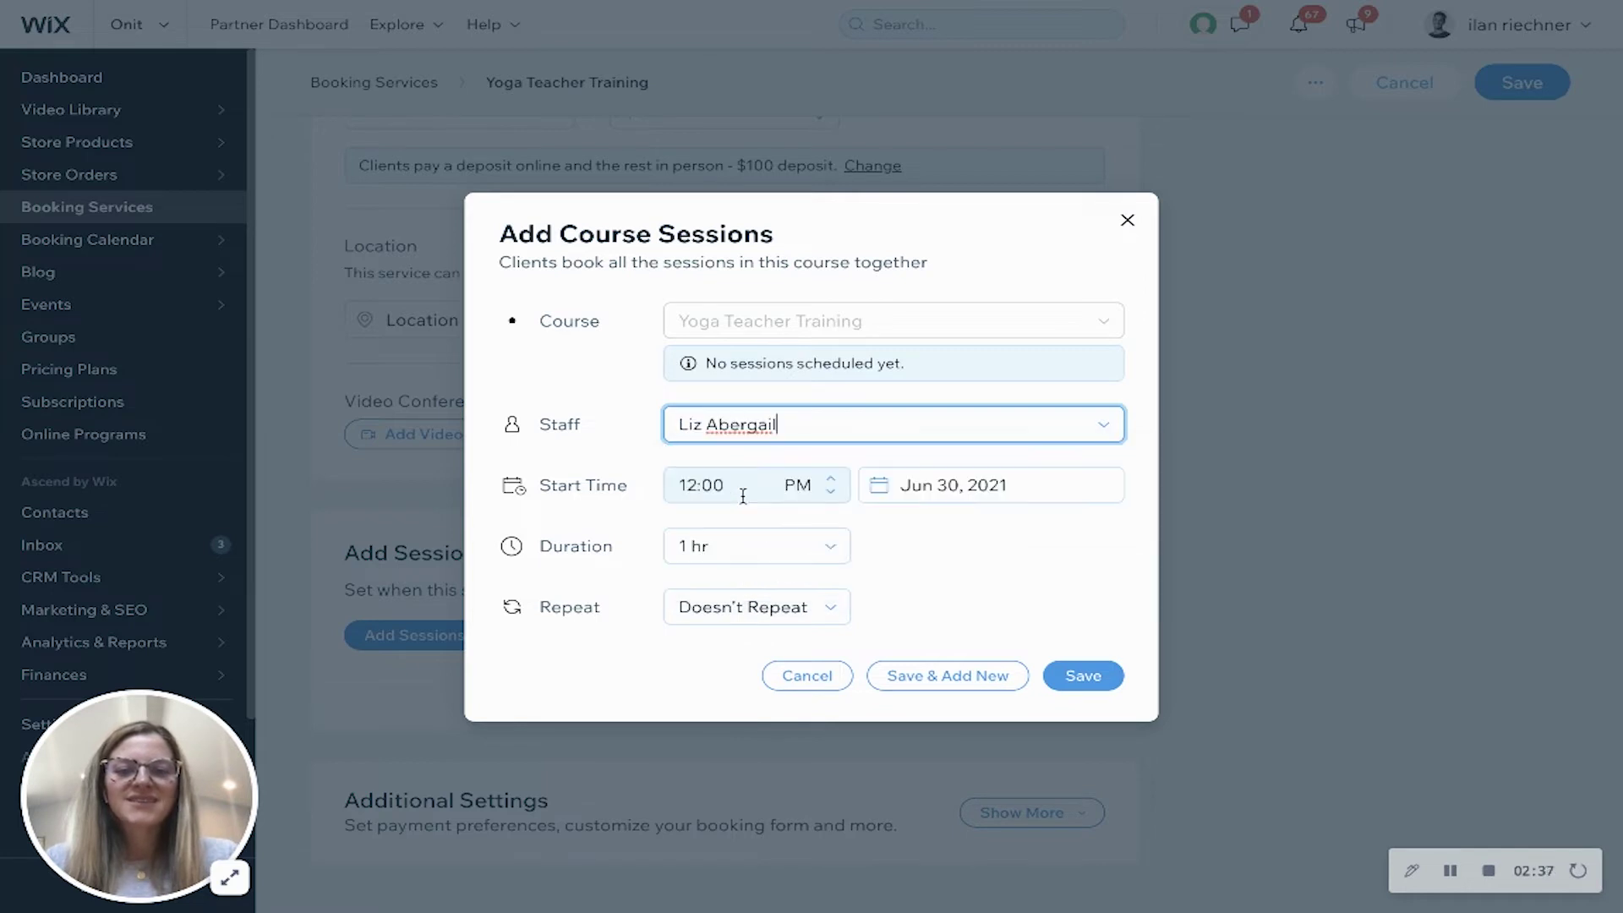
click(941, 489)
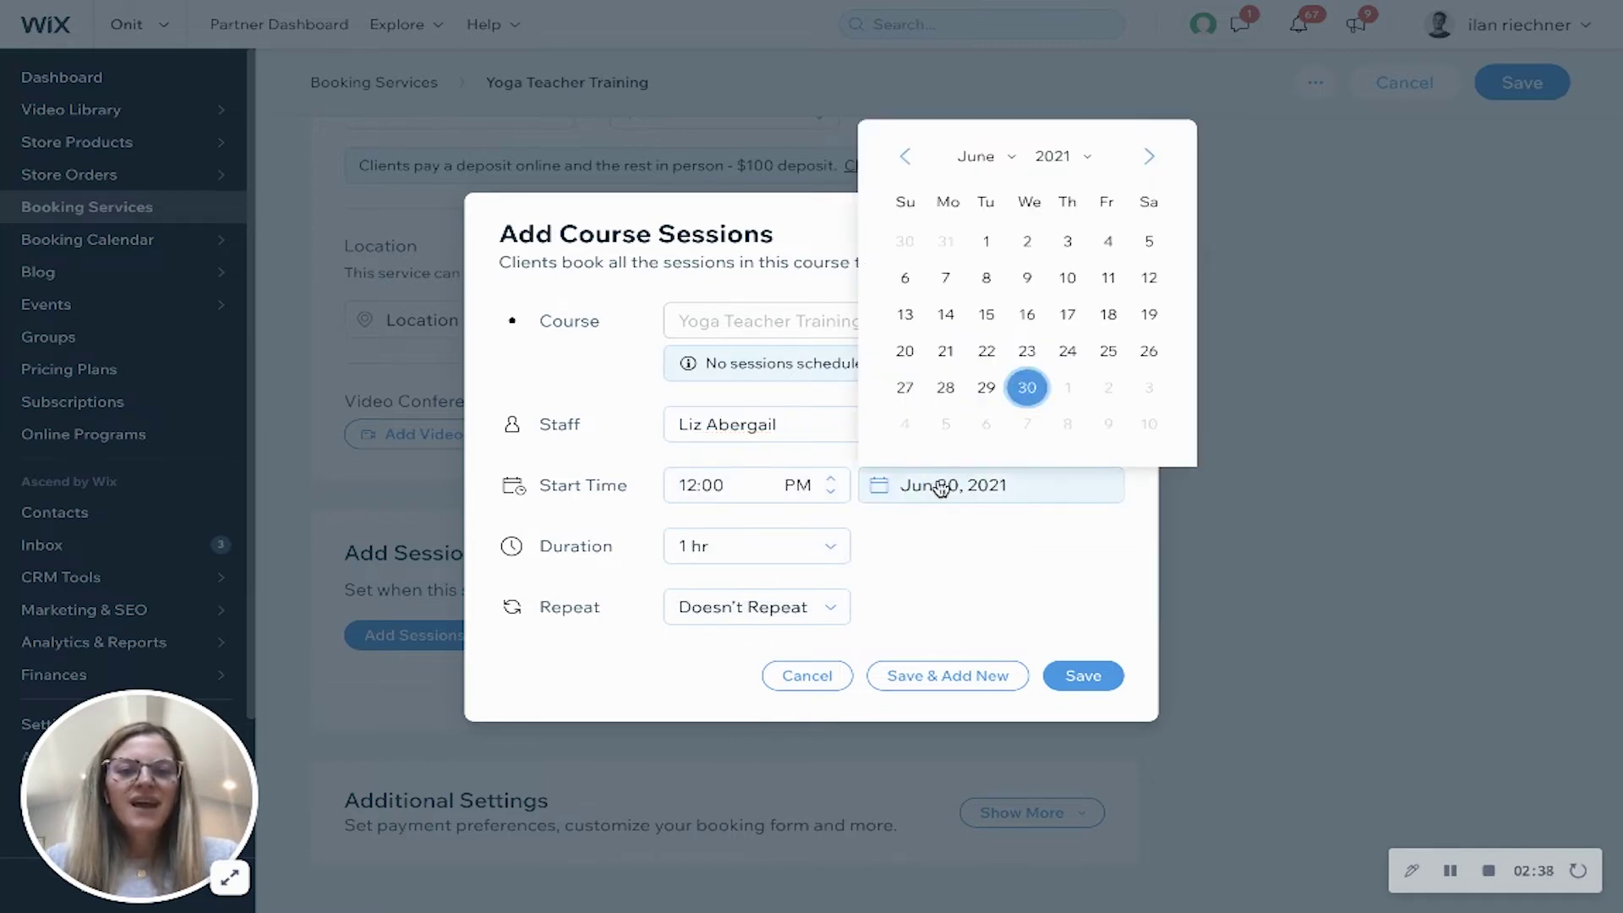
click(1149, 161)
click(1068, 241)
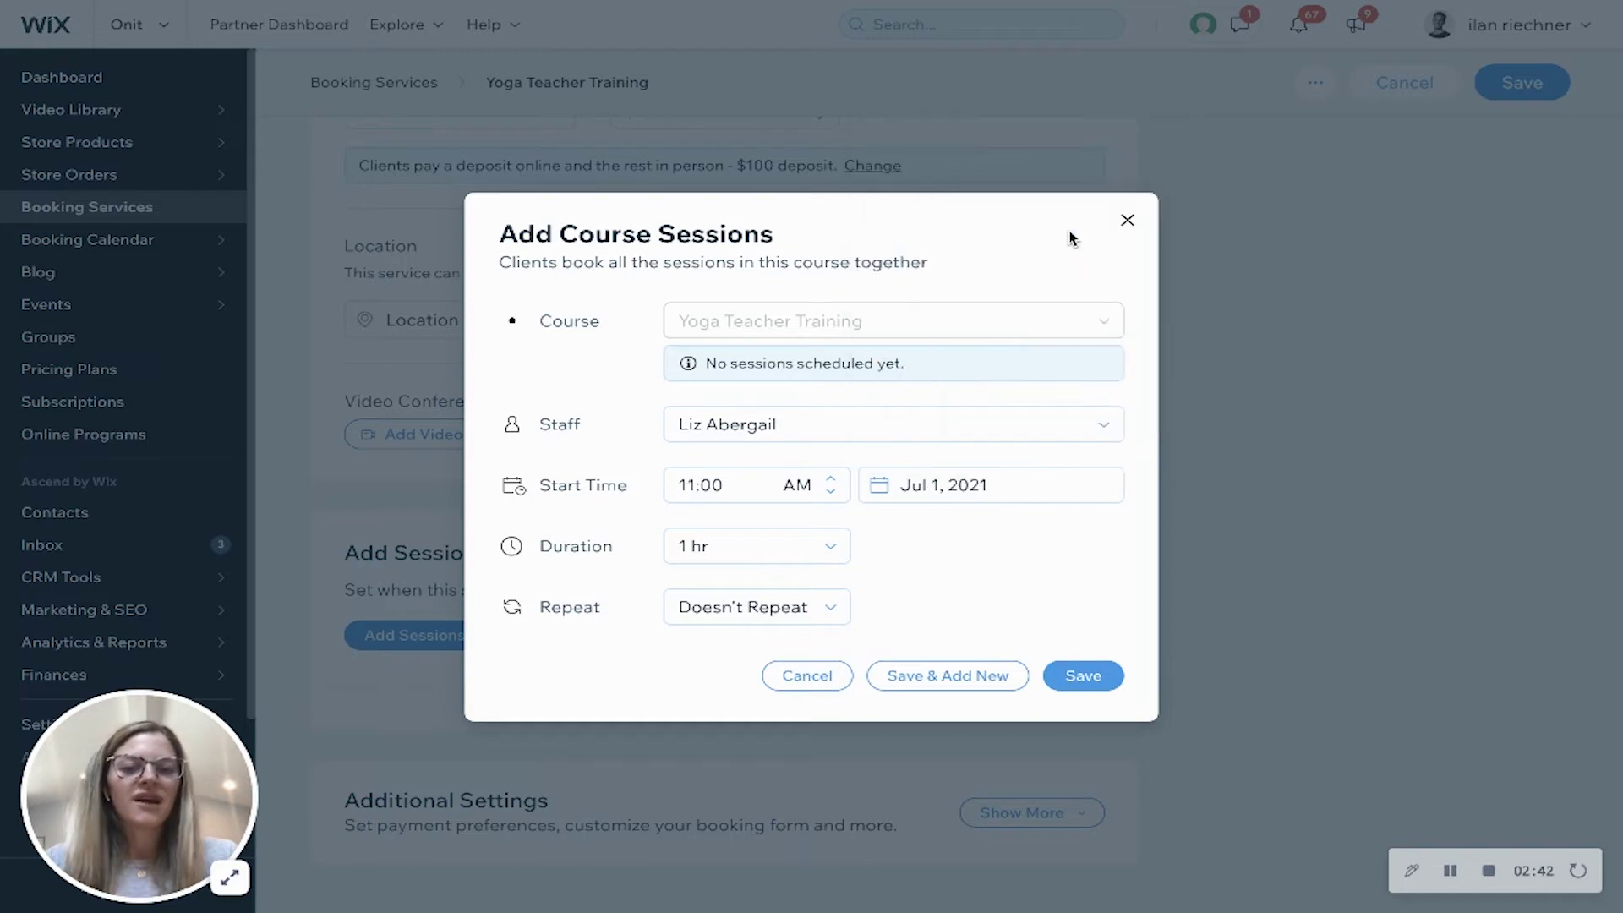
click(710, 476)
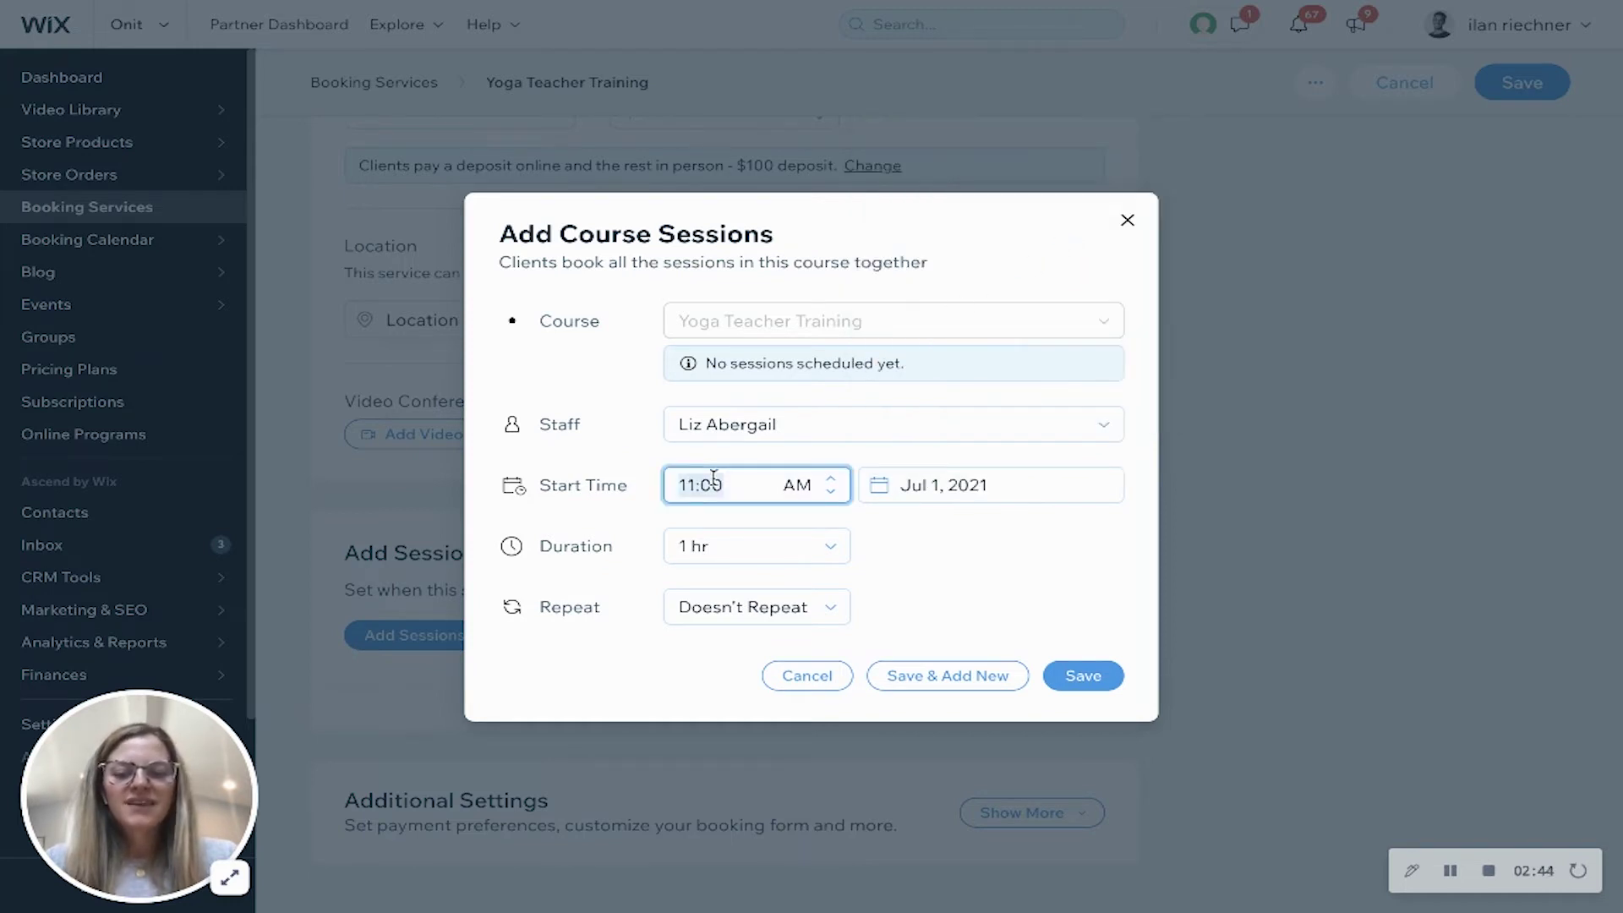
text(10:00)
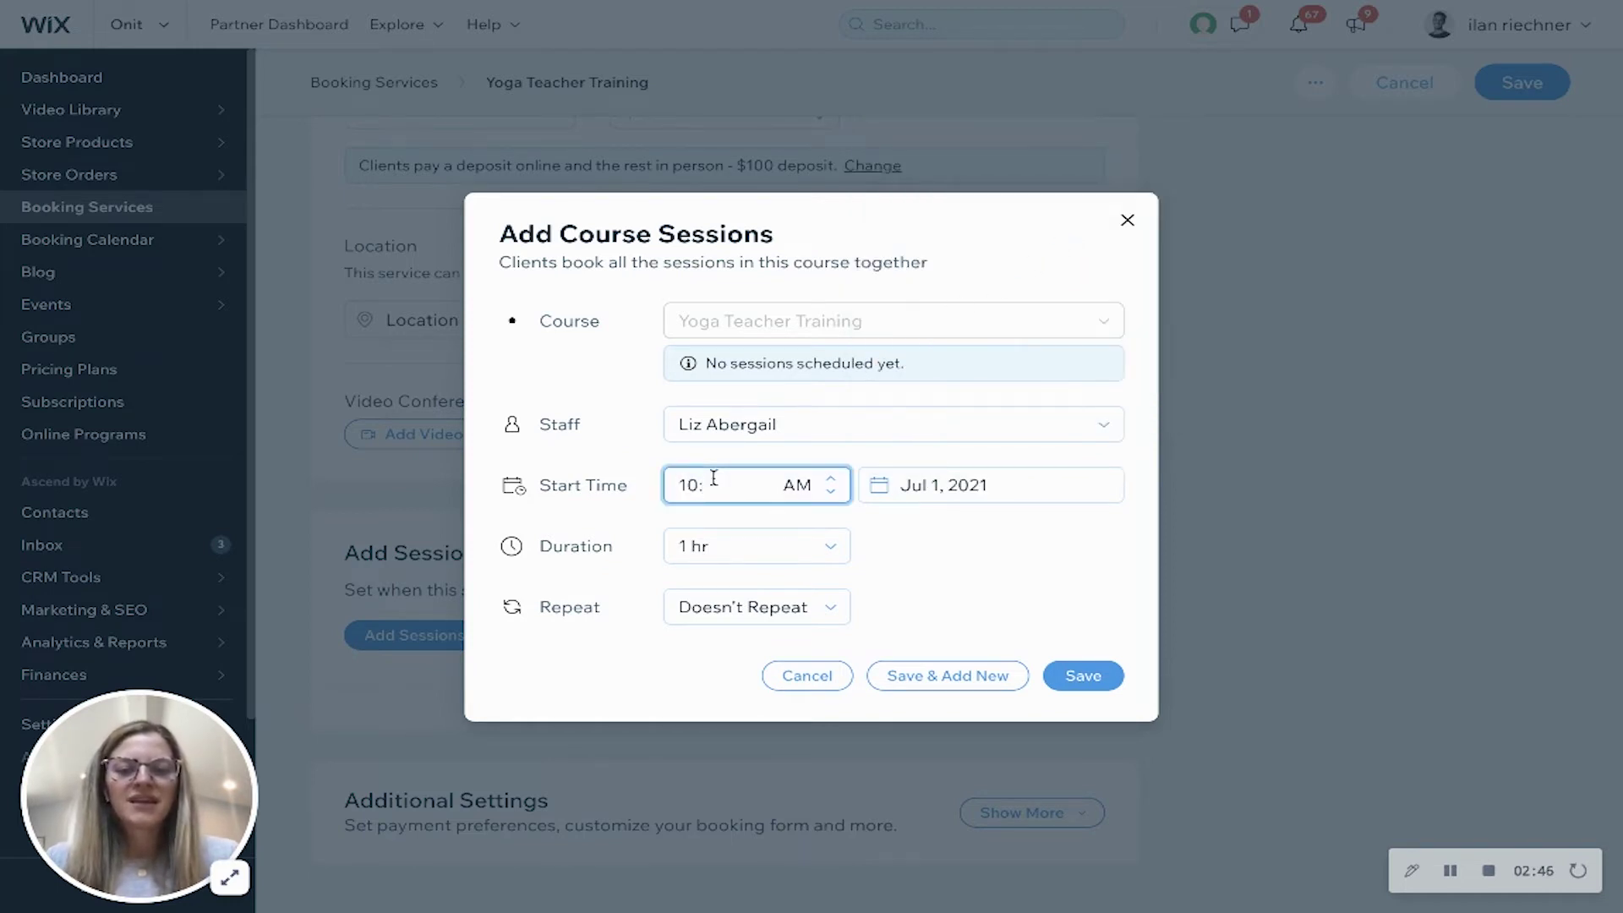
Give the session a custom duration of 5 hrs 30 min.
click(674, 544)
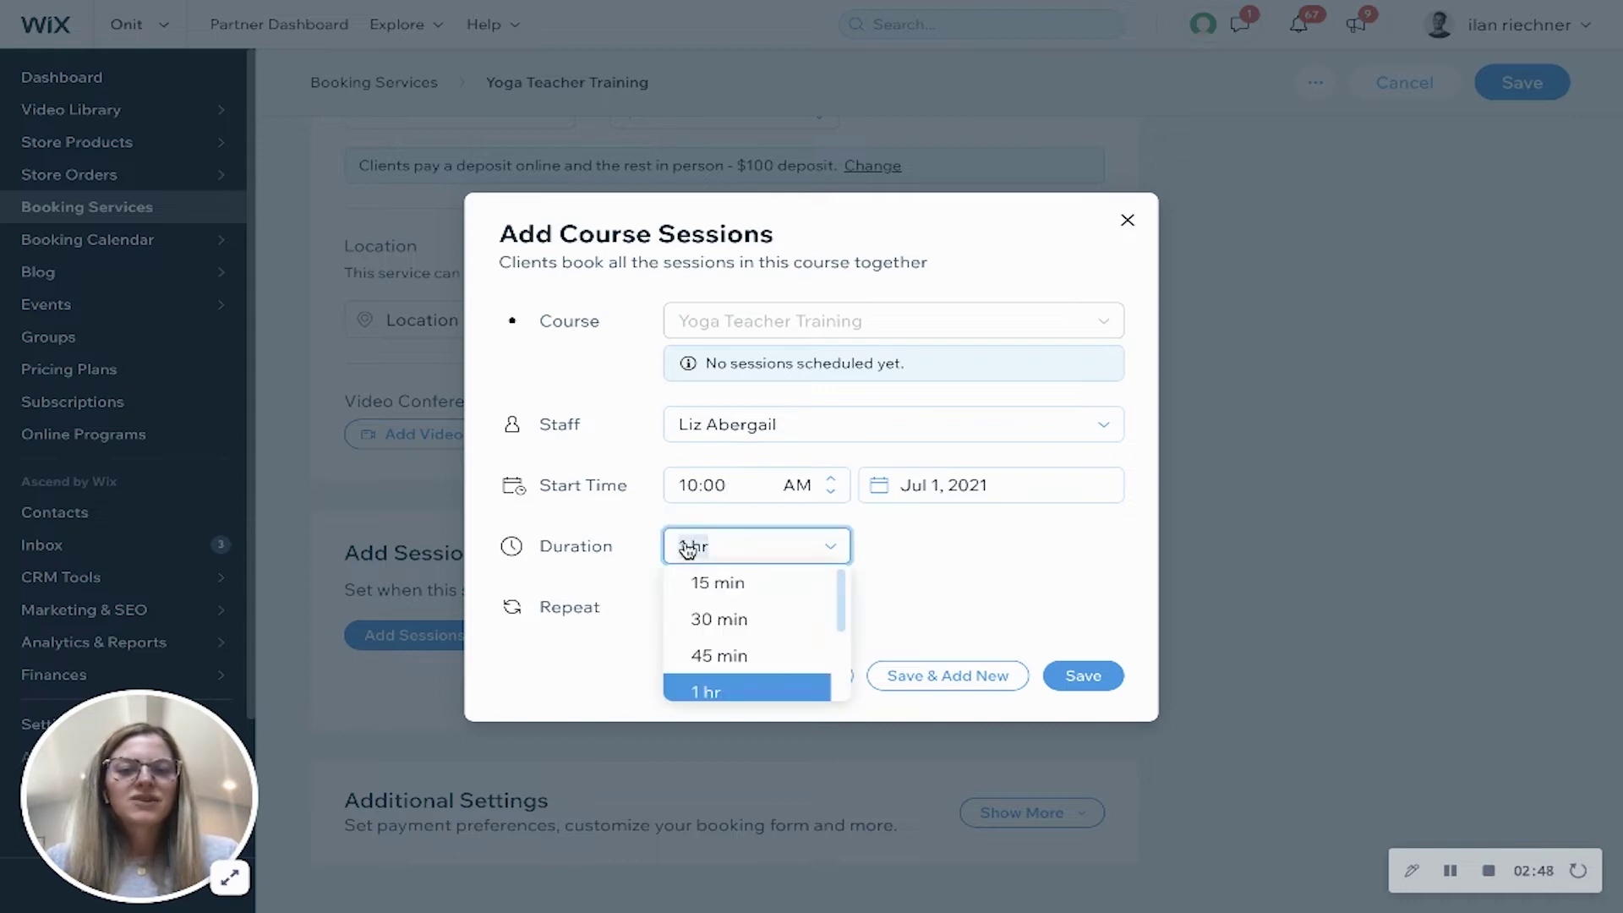
scroll(703, 591, down, 4)
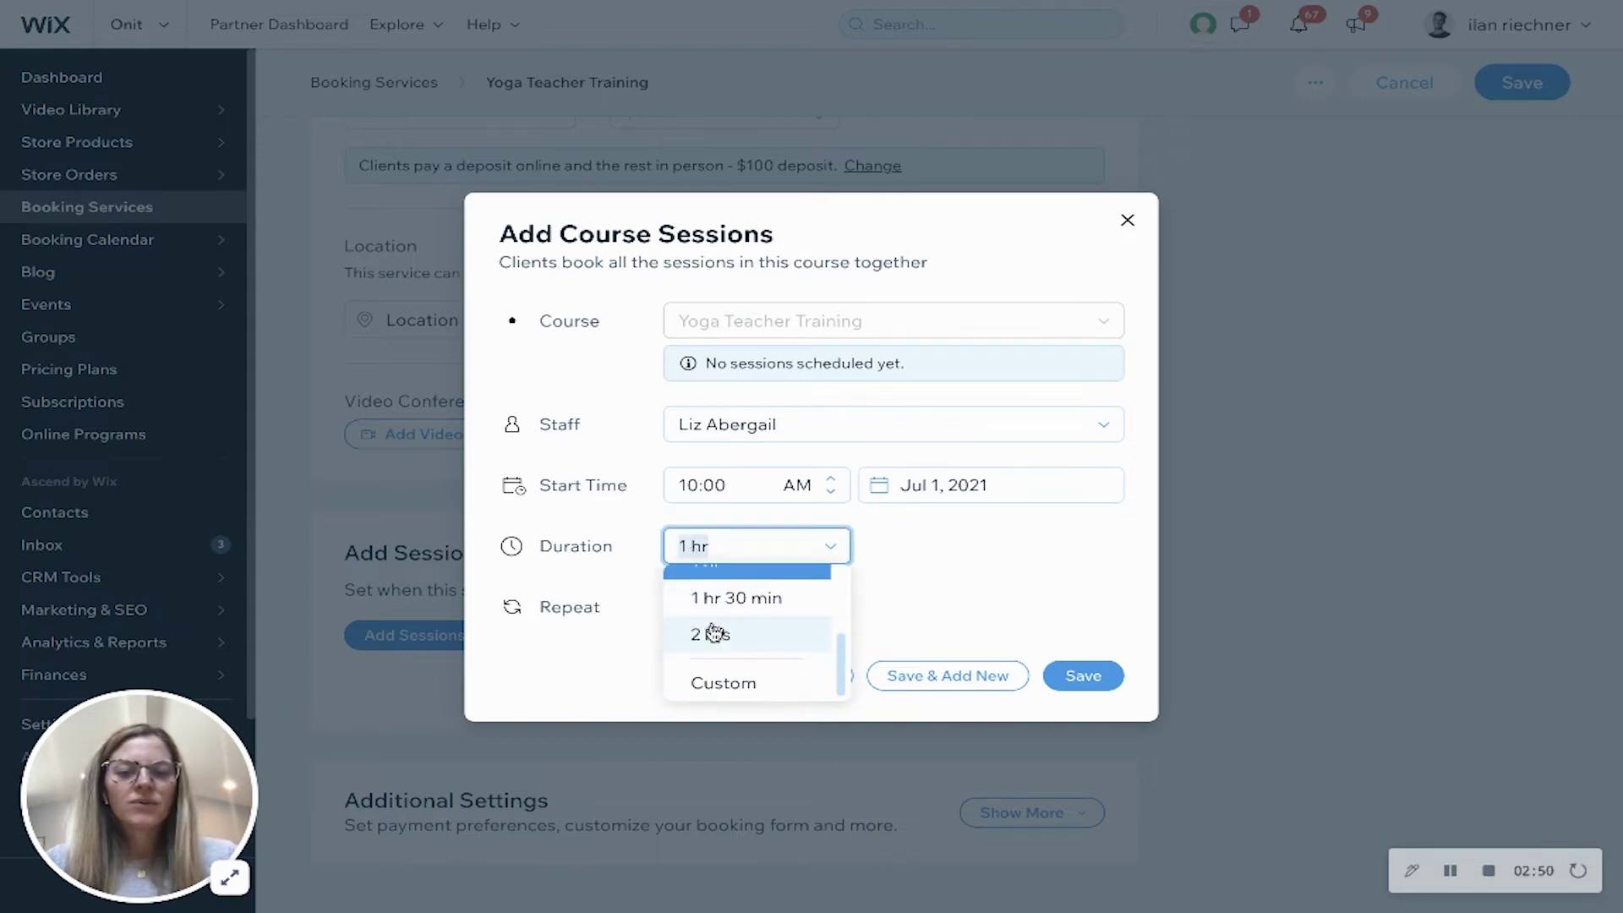
click(723, 683)
click(683, 546)
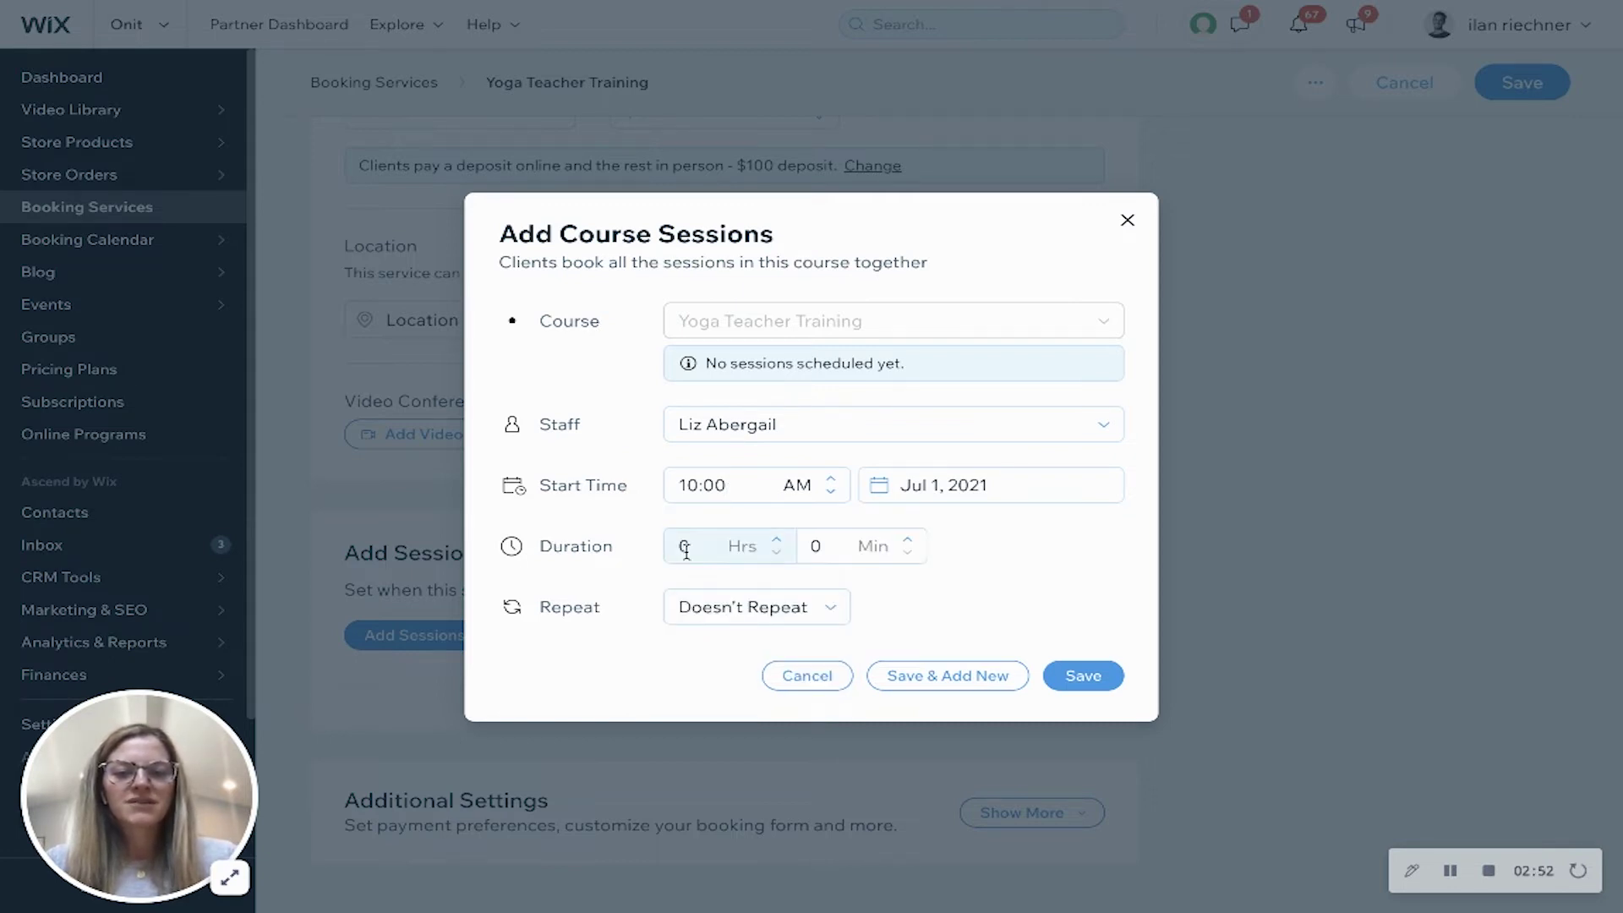
text(5)
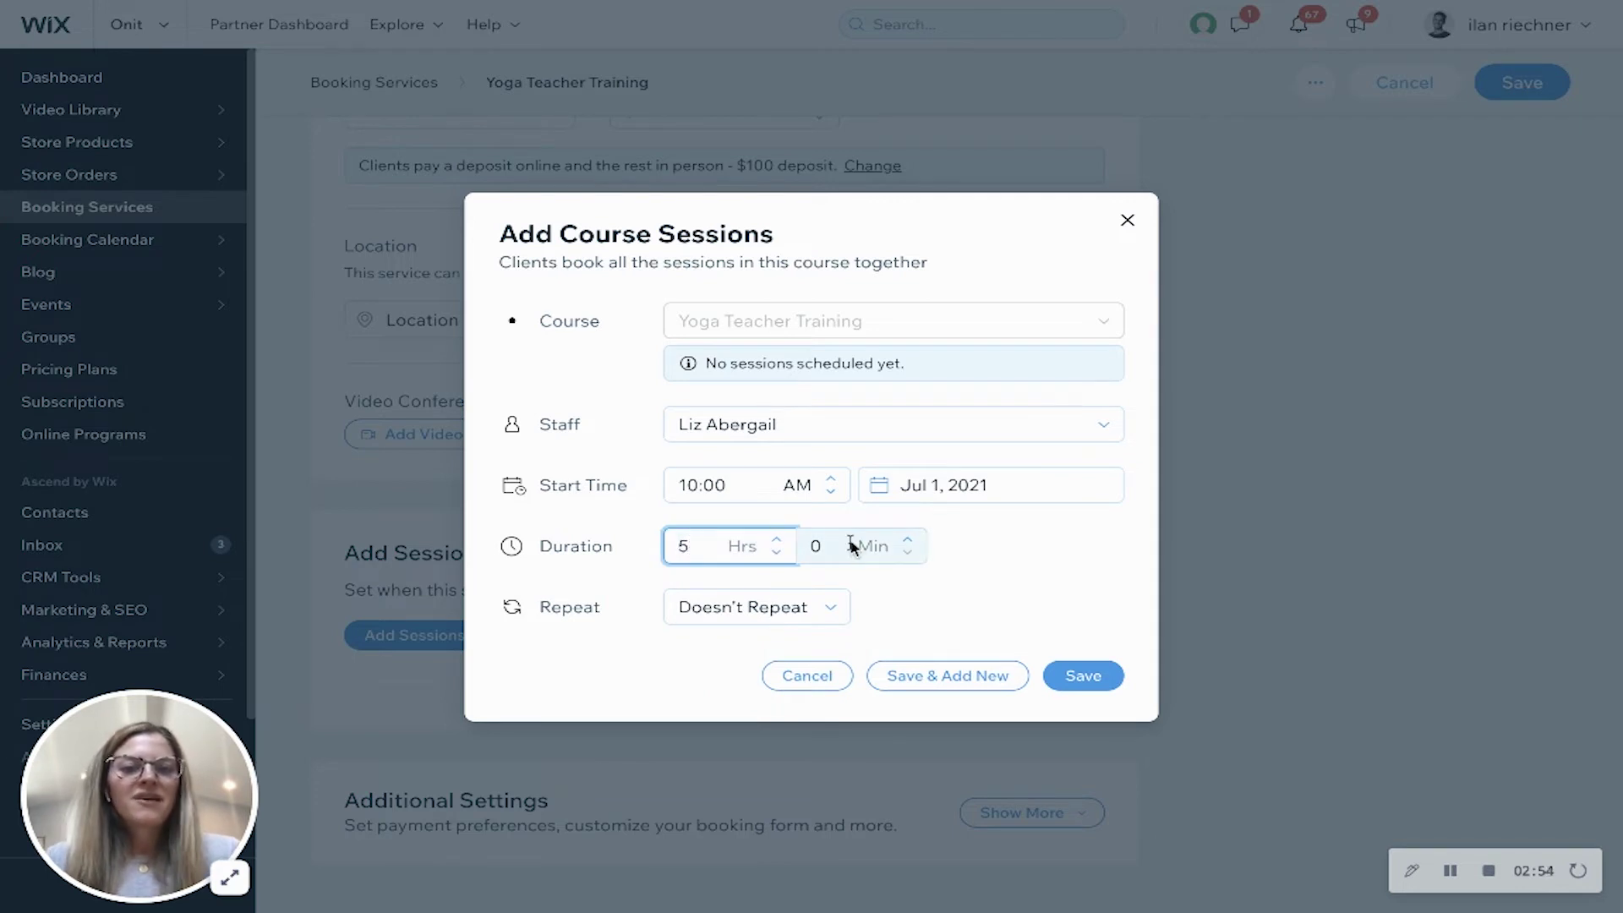
click(822, 542)
text(30)
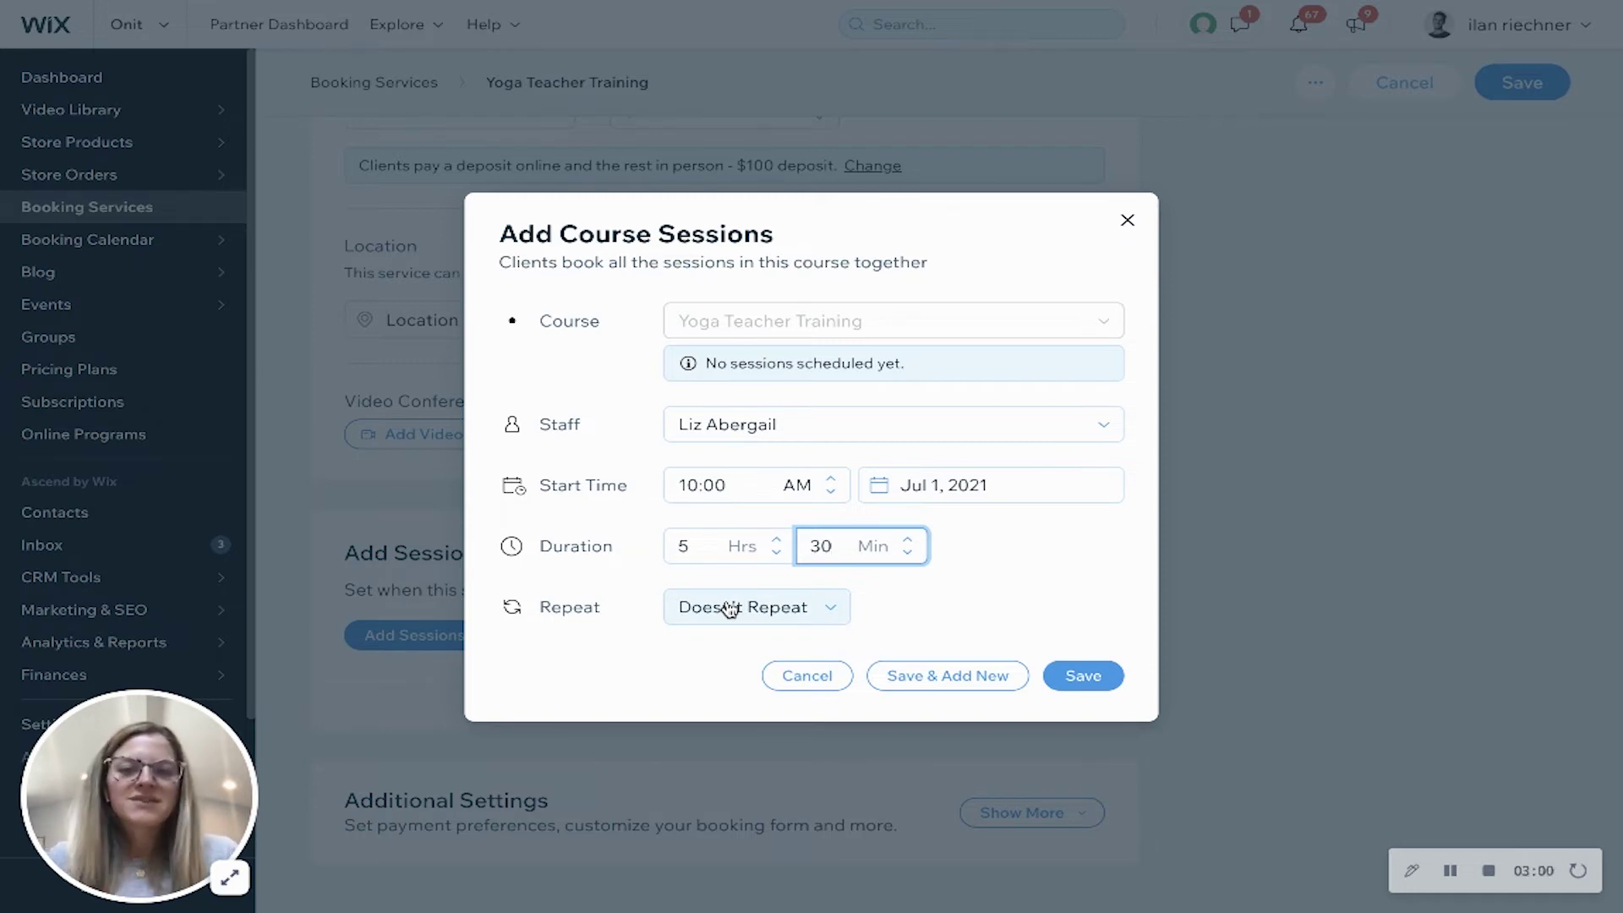
click(729, 609)
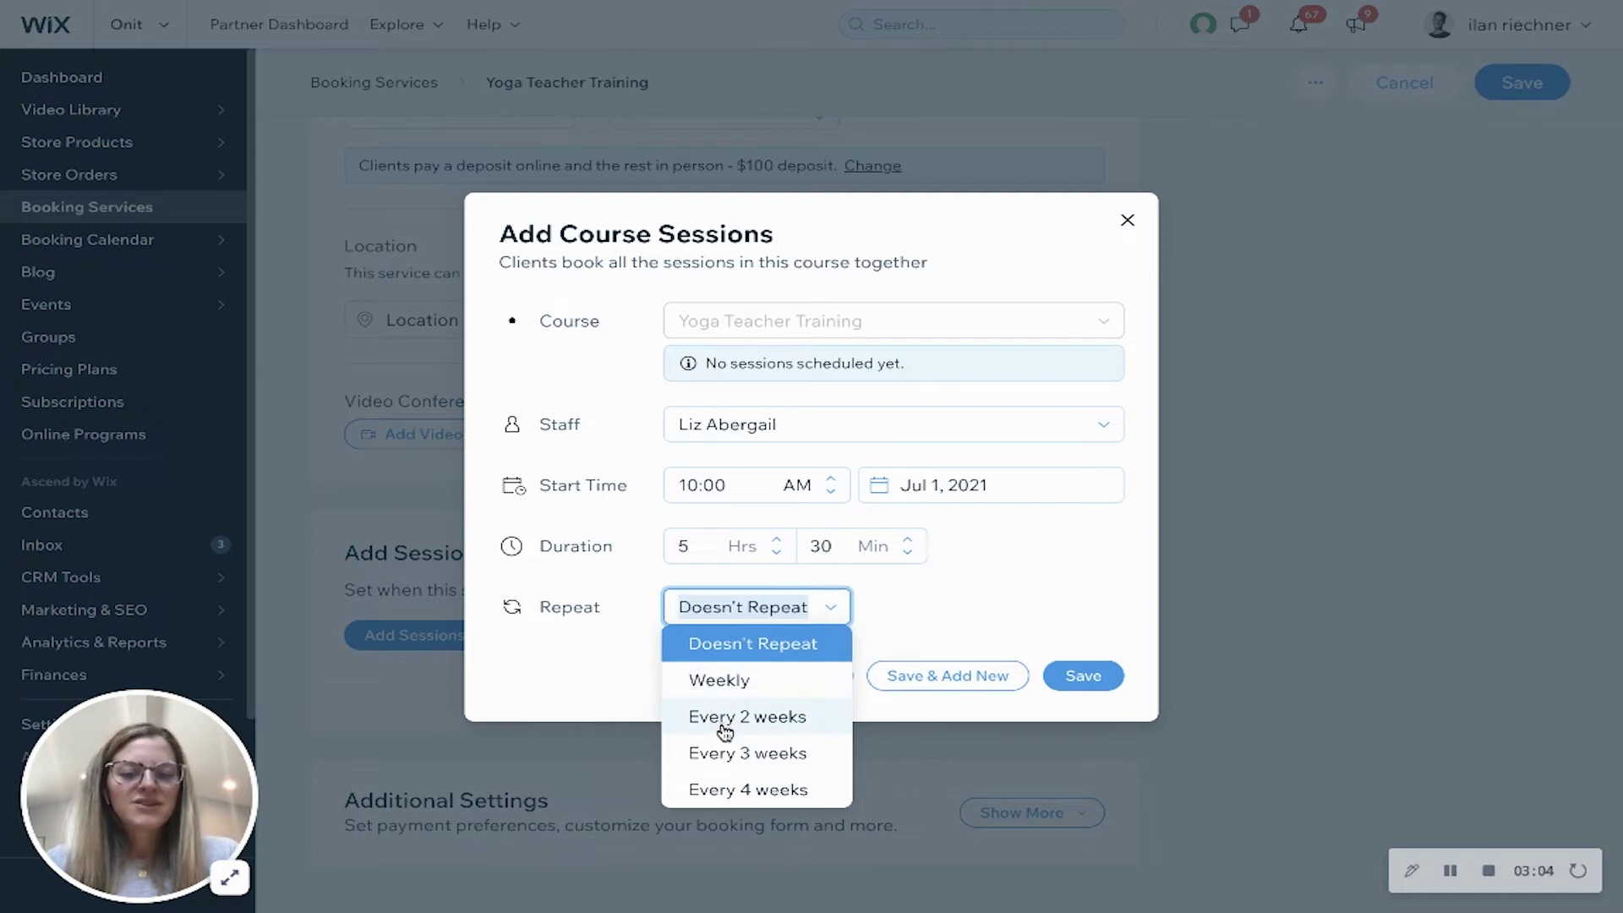
Repeat the session weekly, adding Monday, Wednesday and Saturday to the days.
click(719, 680)
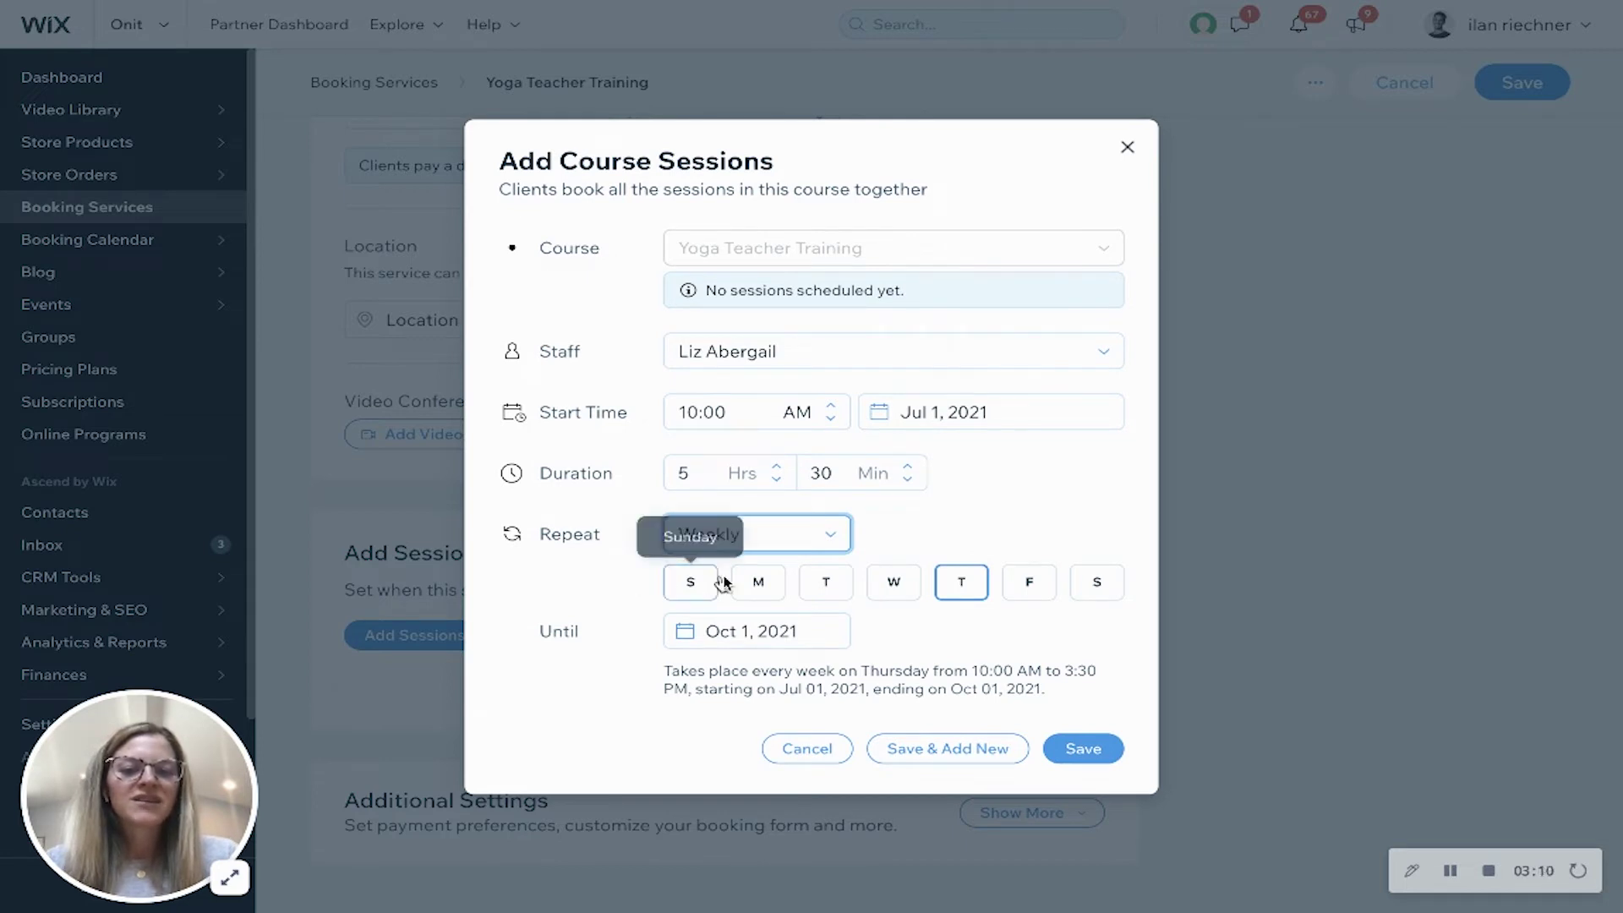
click(754, 583)
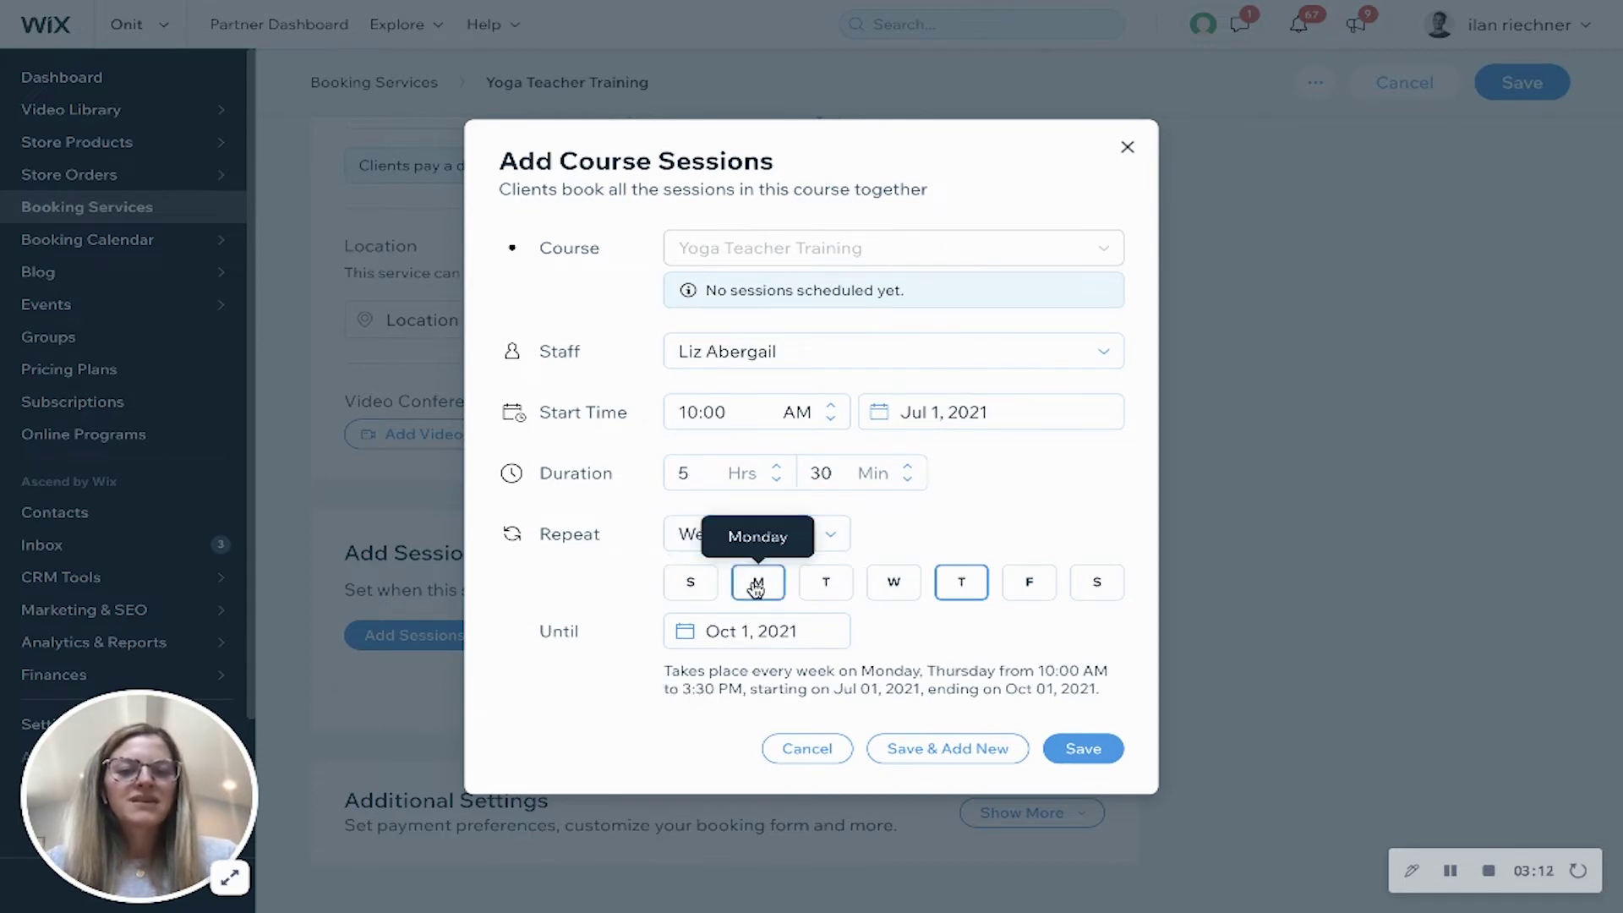
click(903, 586)
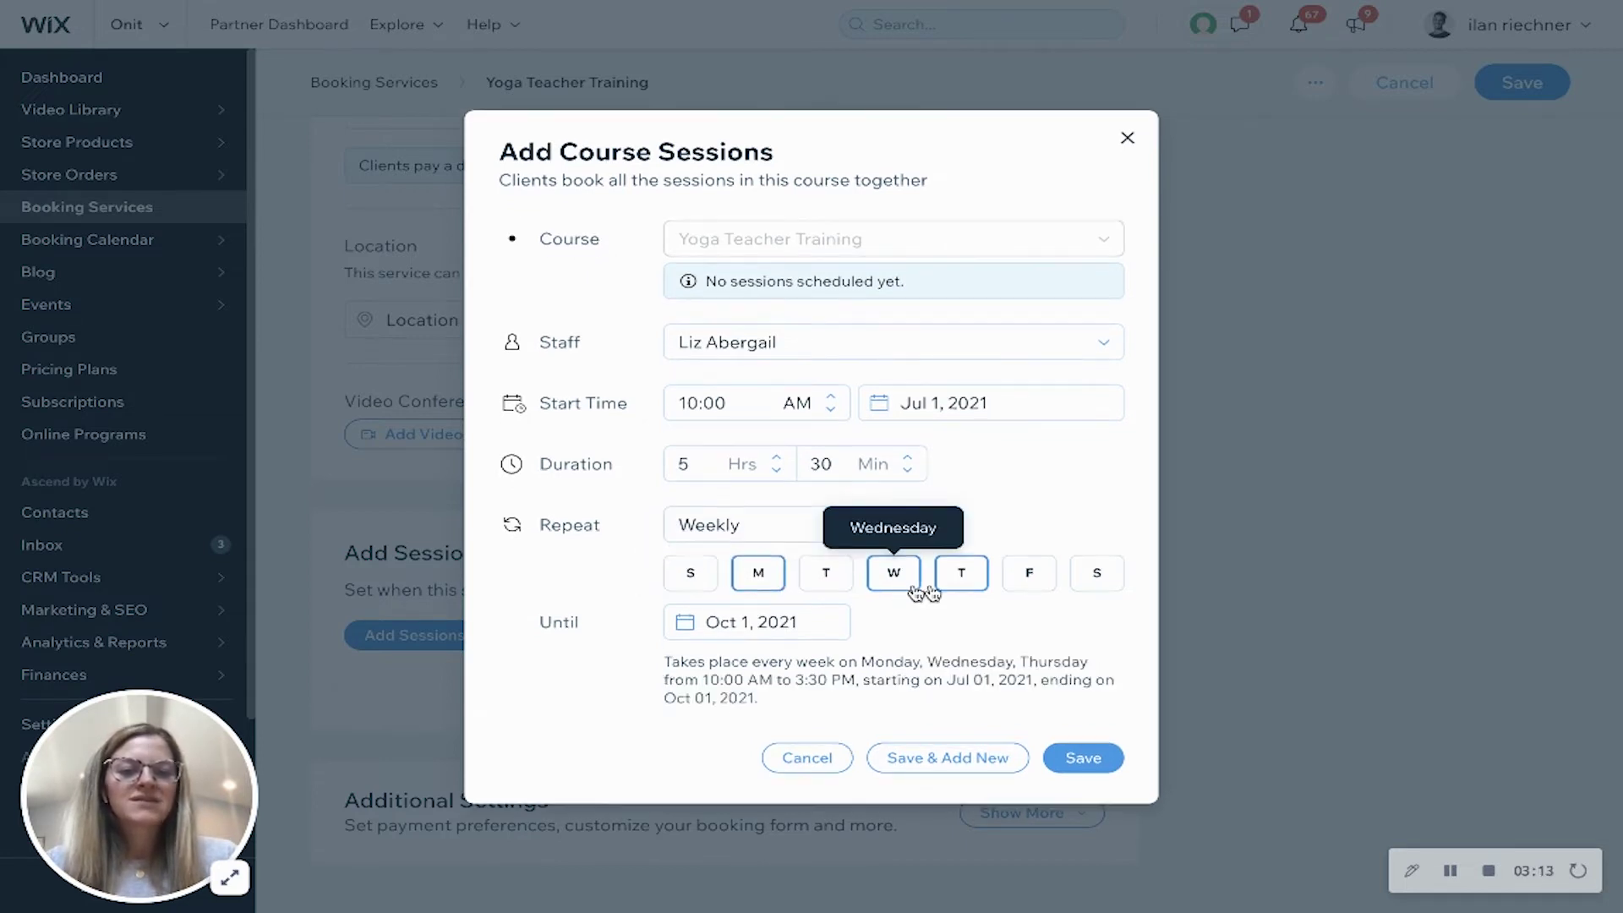
click(1092, 582)
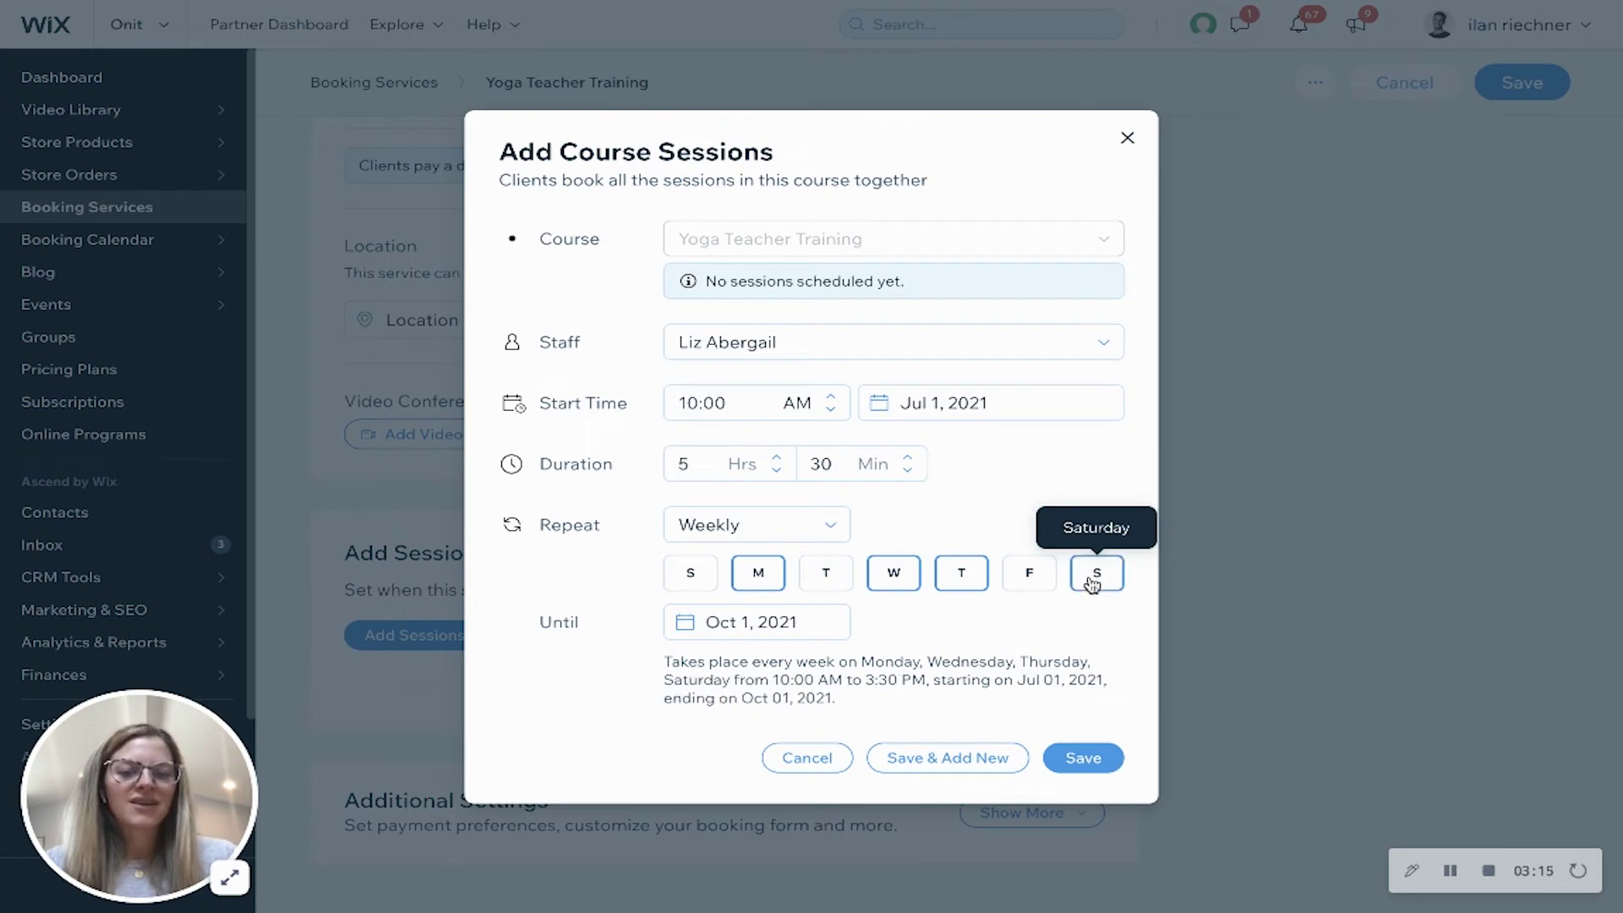
Set the repeat end date to Jul 31, 2021.
click(744, 625)
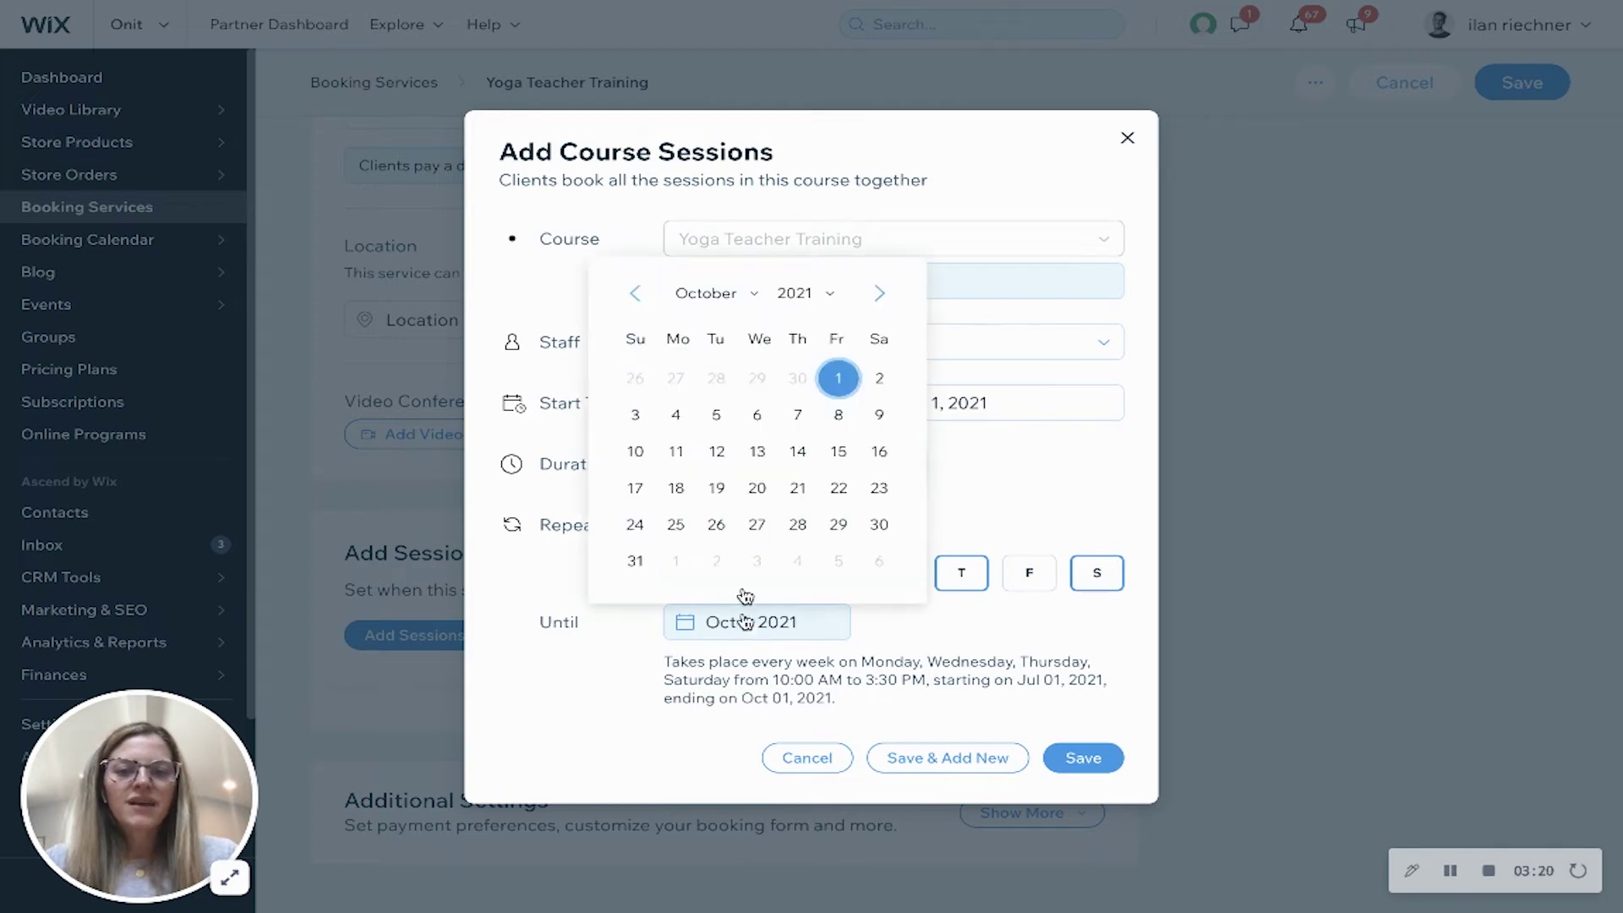
click(635, 296)
click(634, 296)
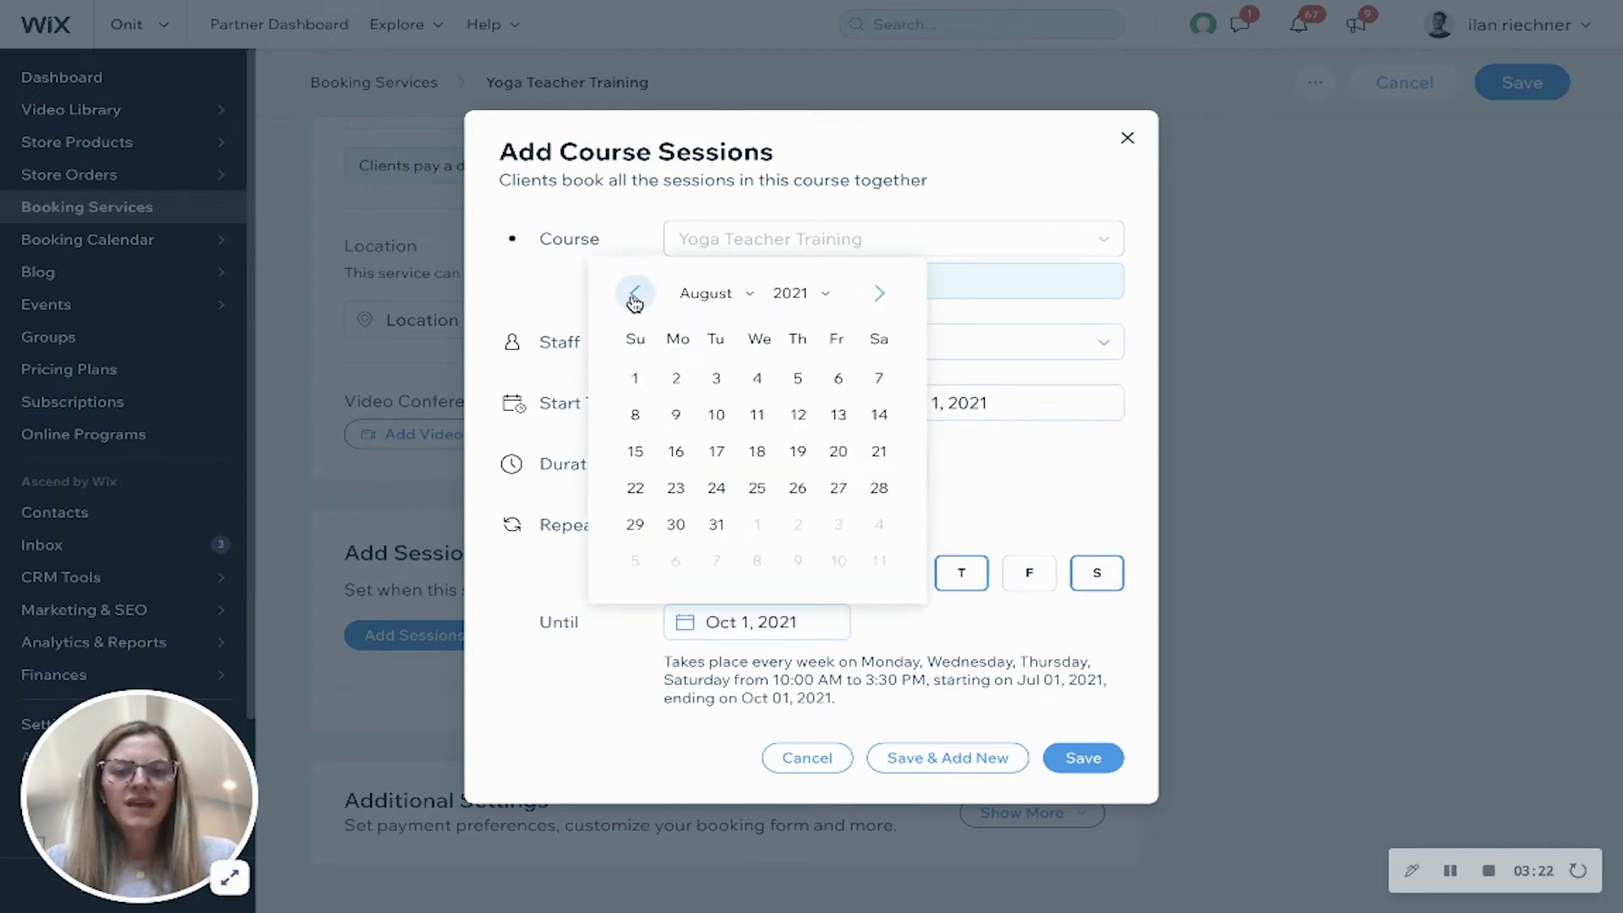
click(634, 296)
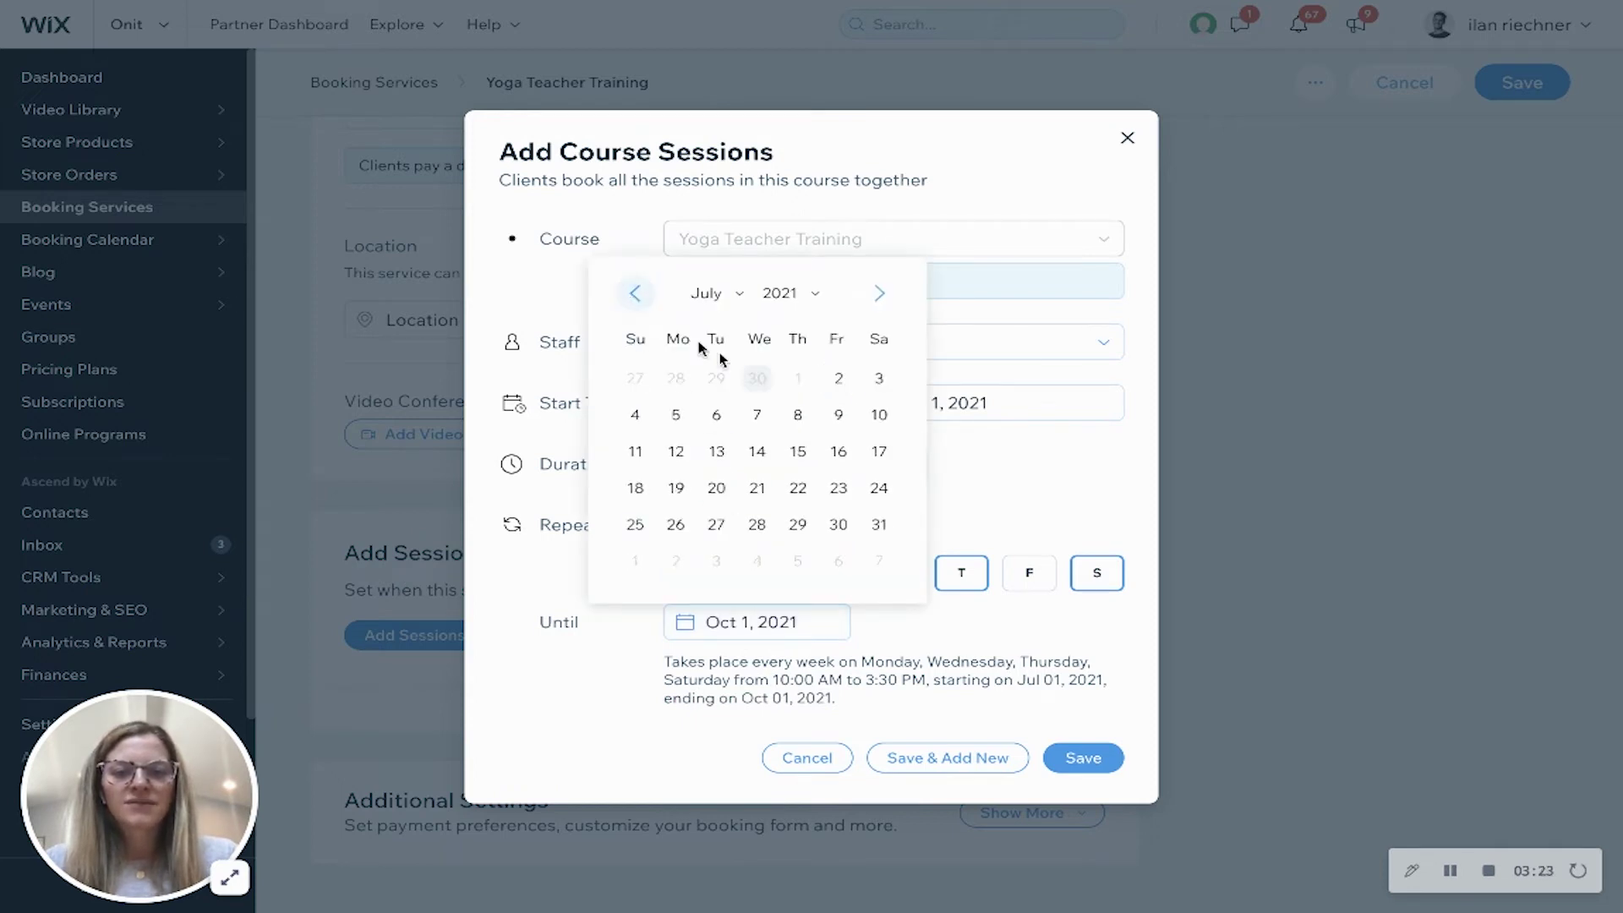
click(880, 527)
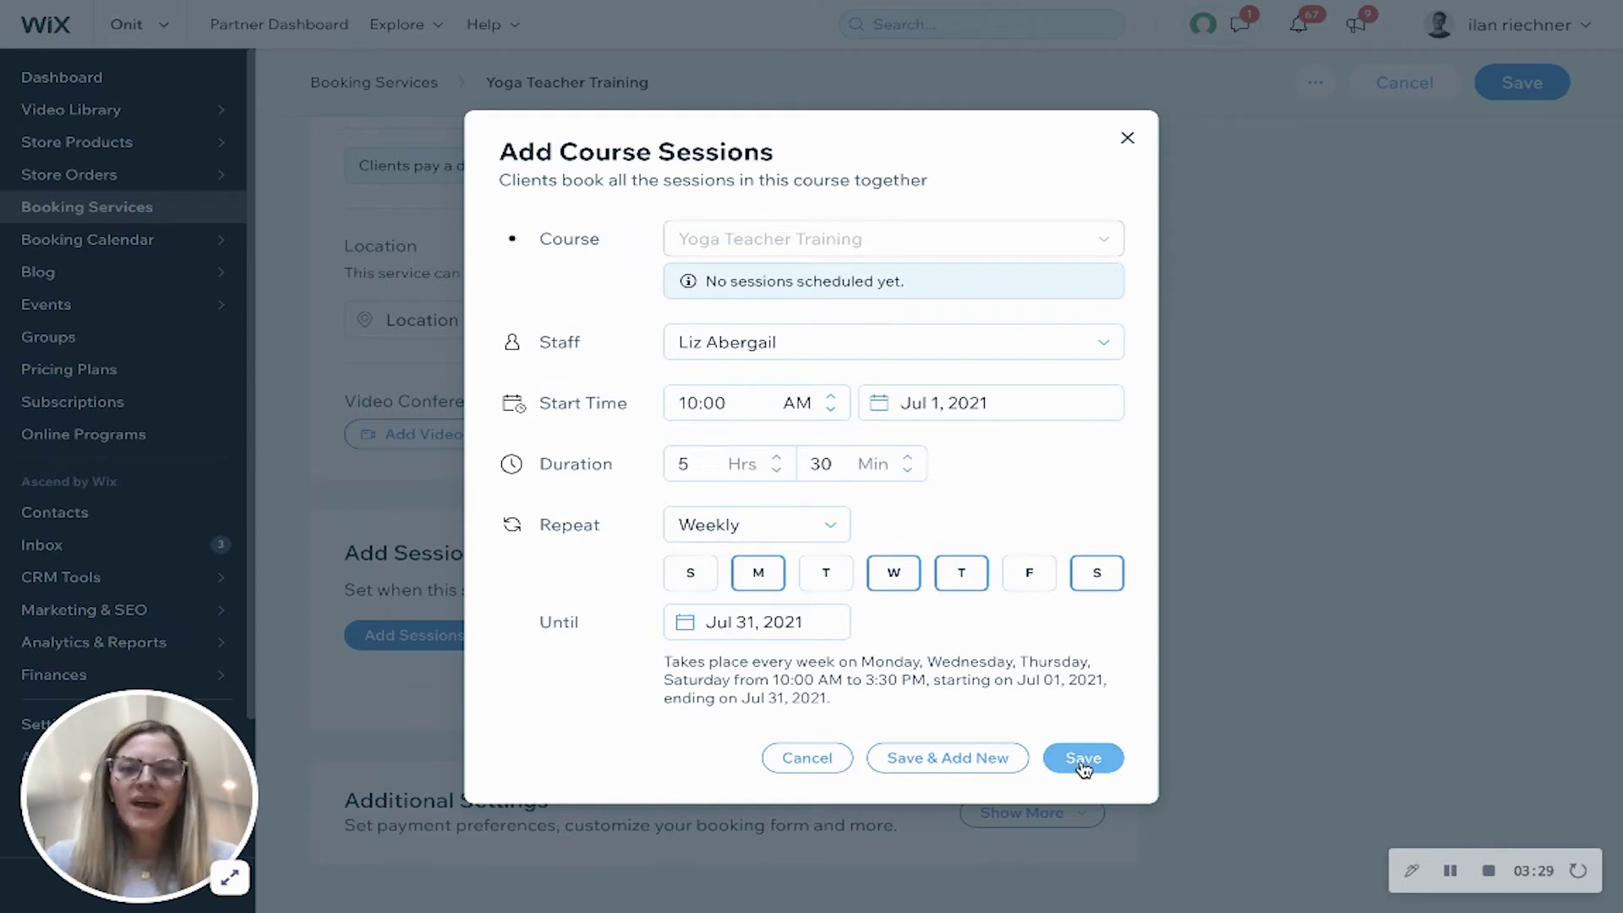
Save the recurring sessions, then start a Jul 2, 2021 session with another staff member.
click(953, 760)
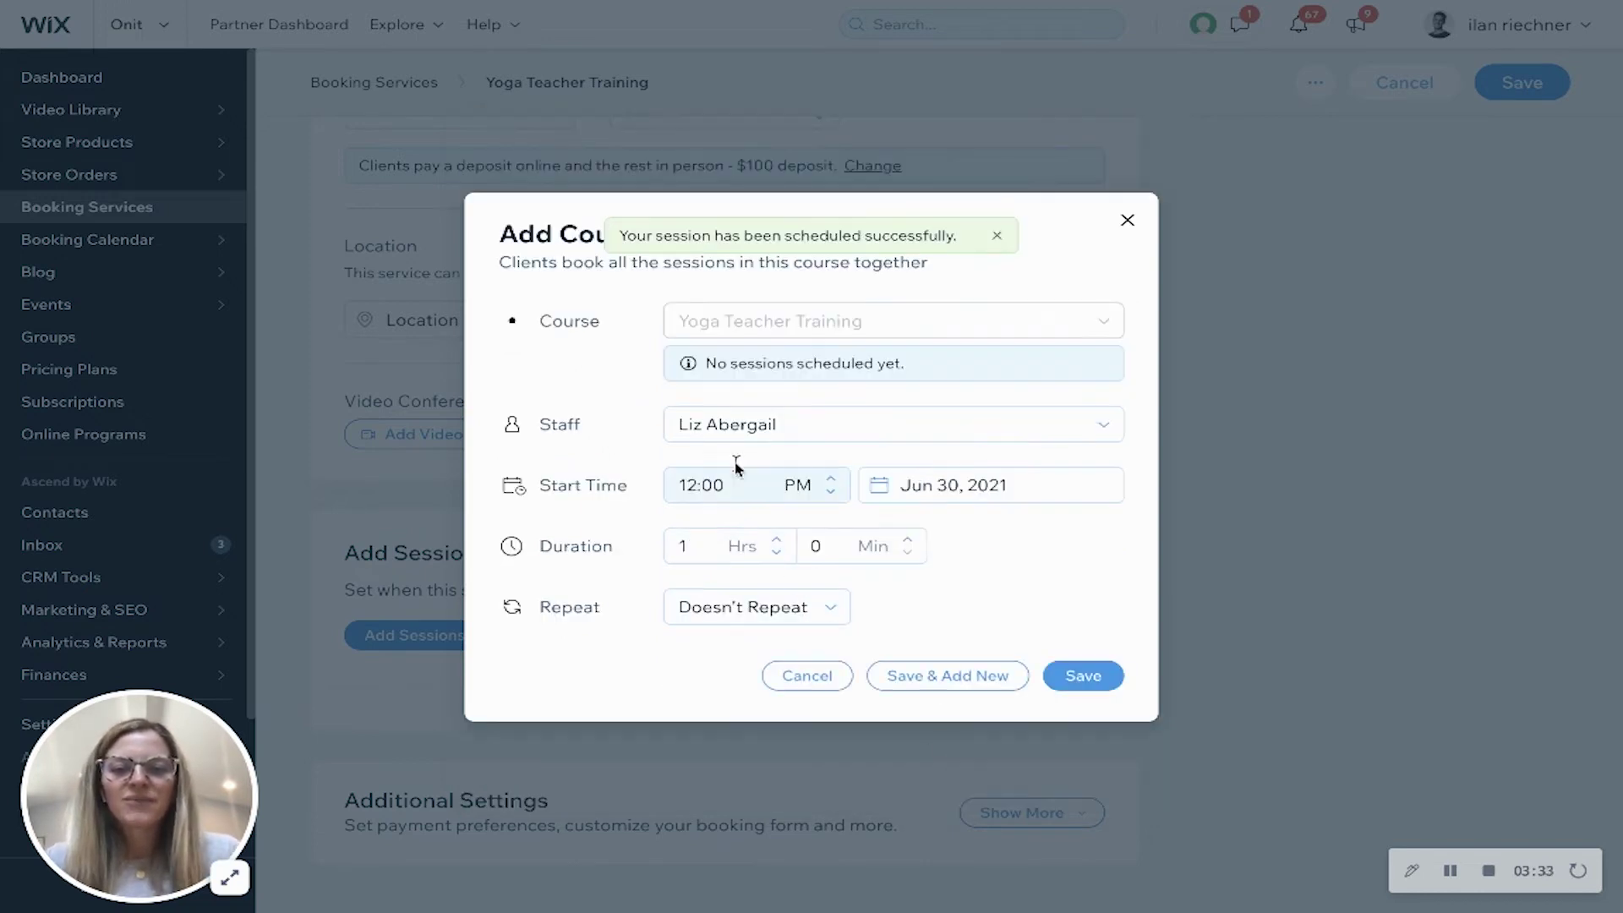
click(728, 435)
click(755, 461)
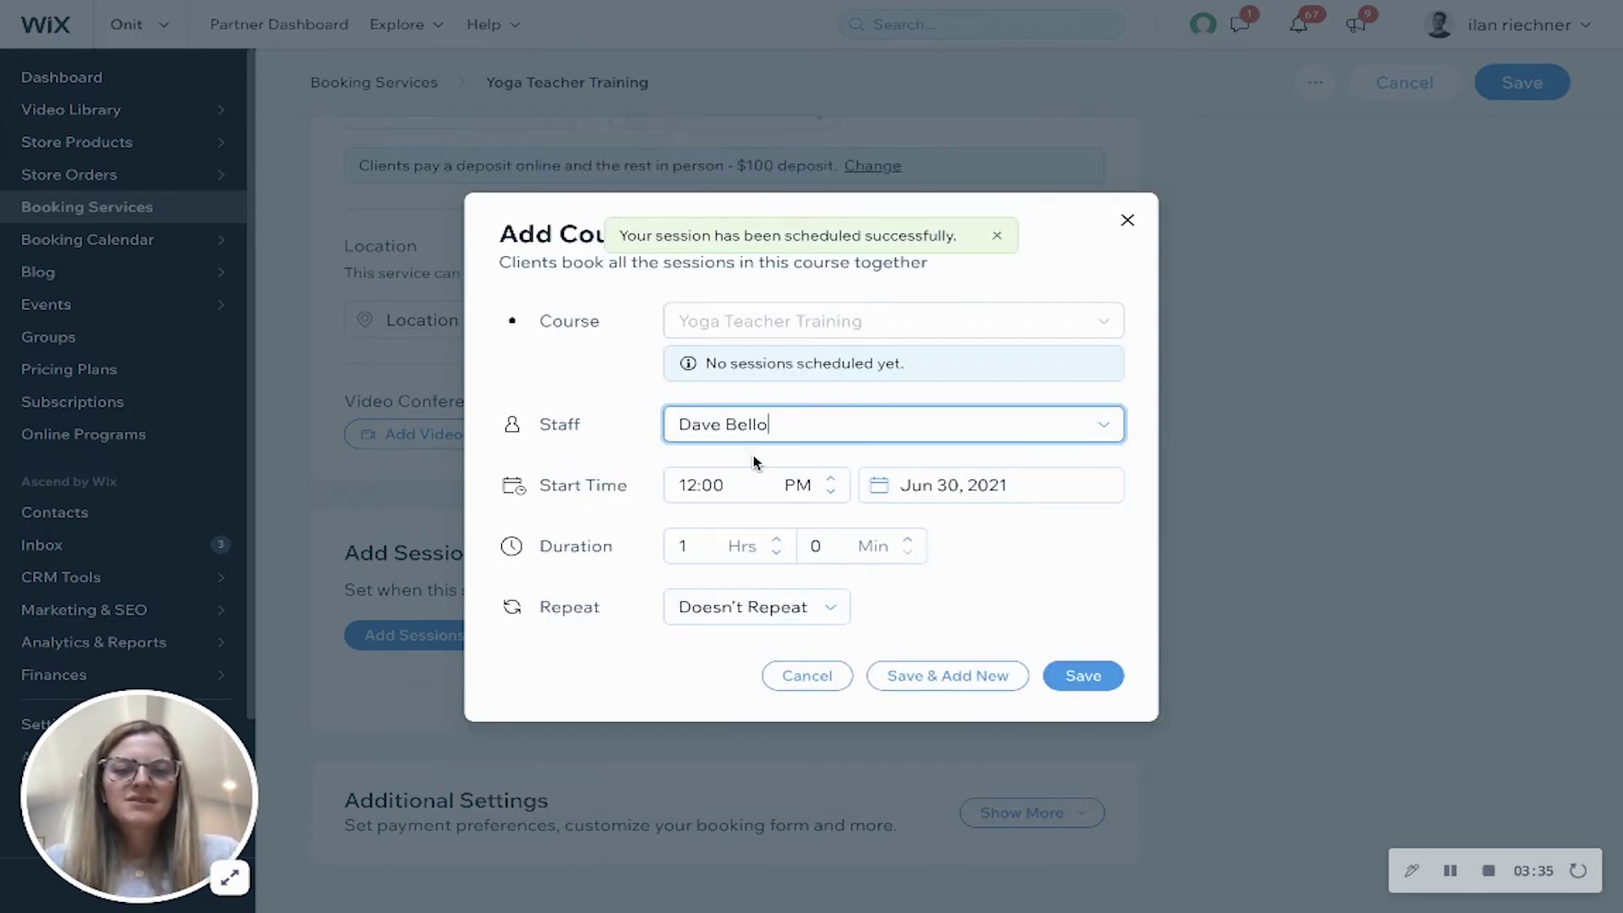
click(936, 483)
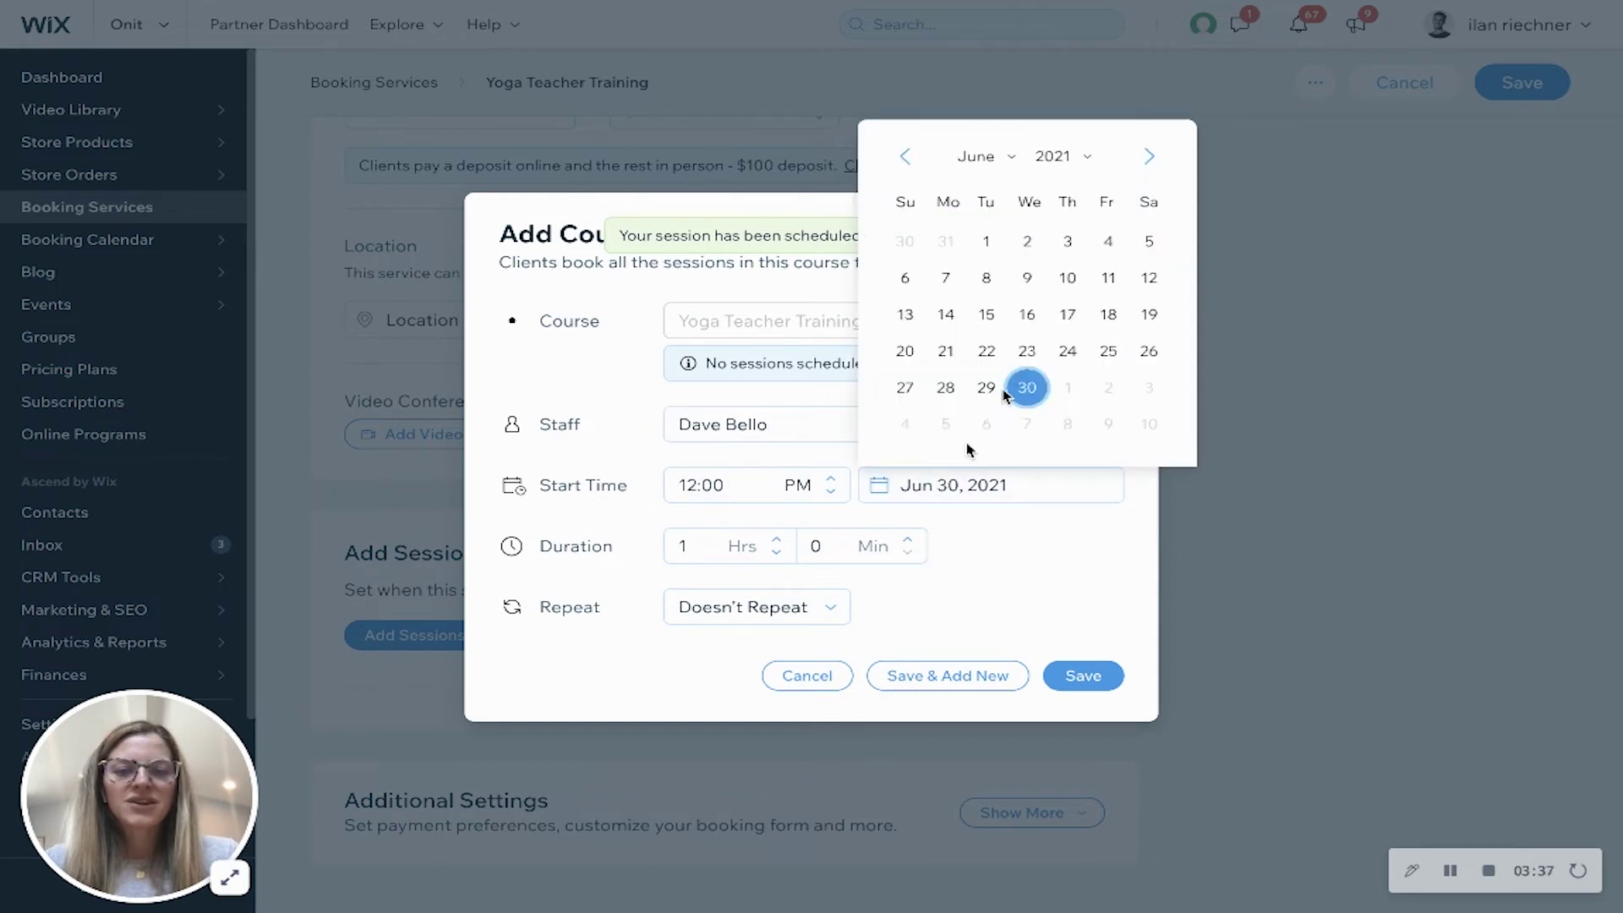
click(1148, 157)
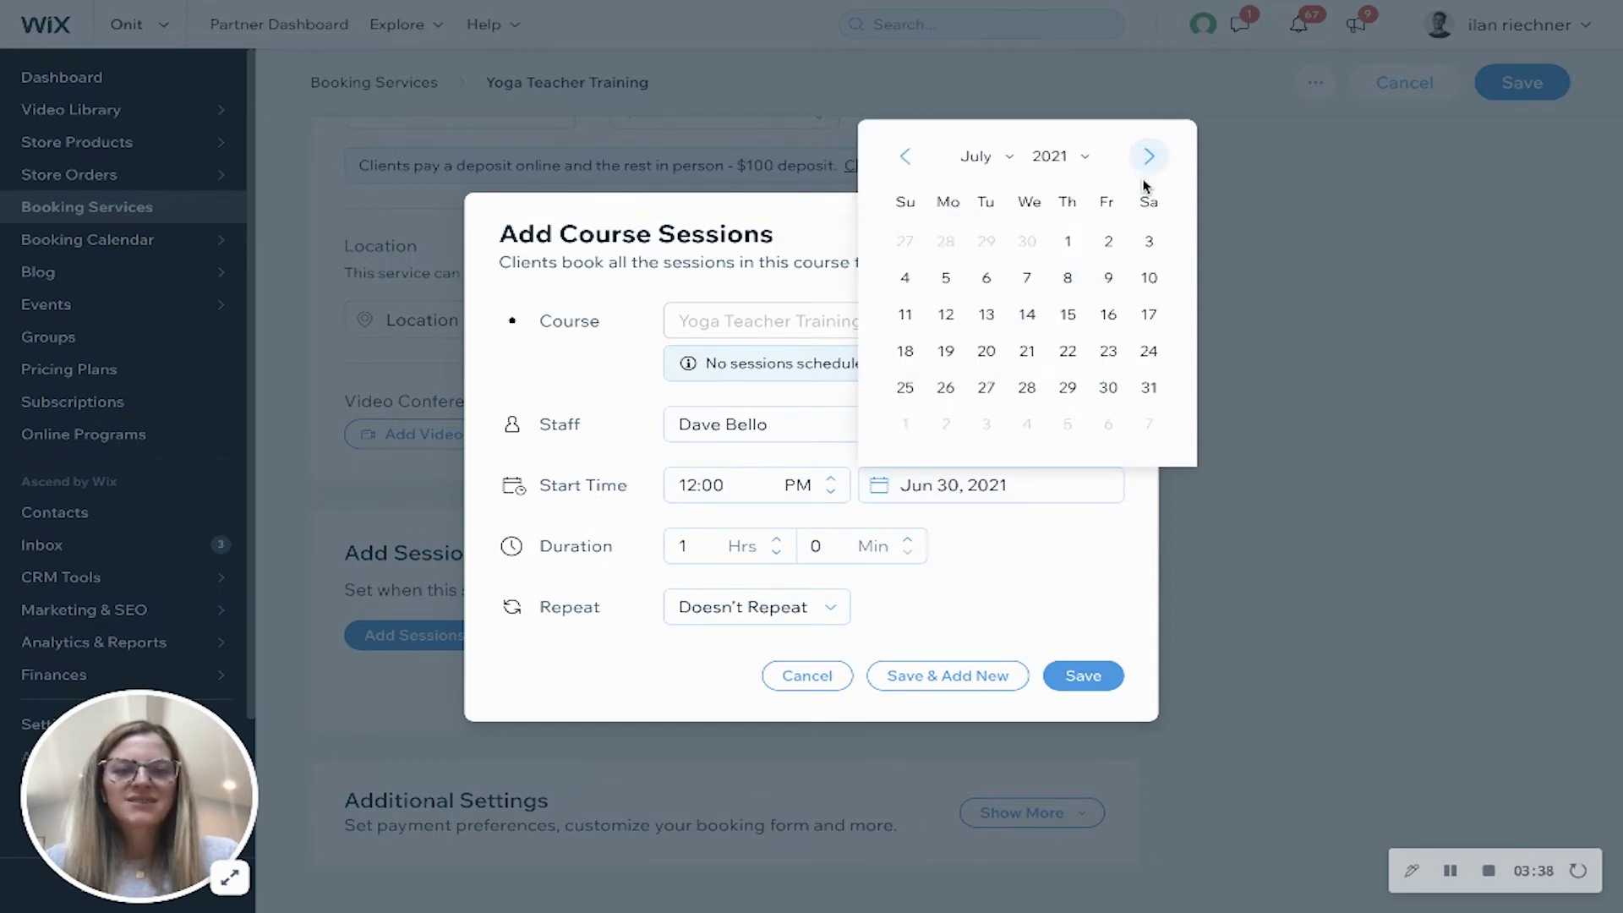
click(1109, 243)
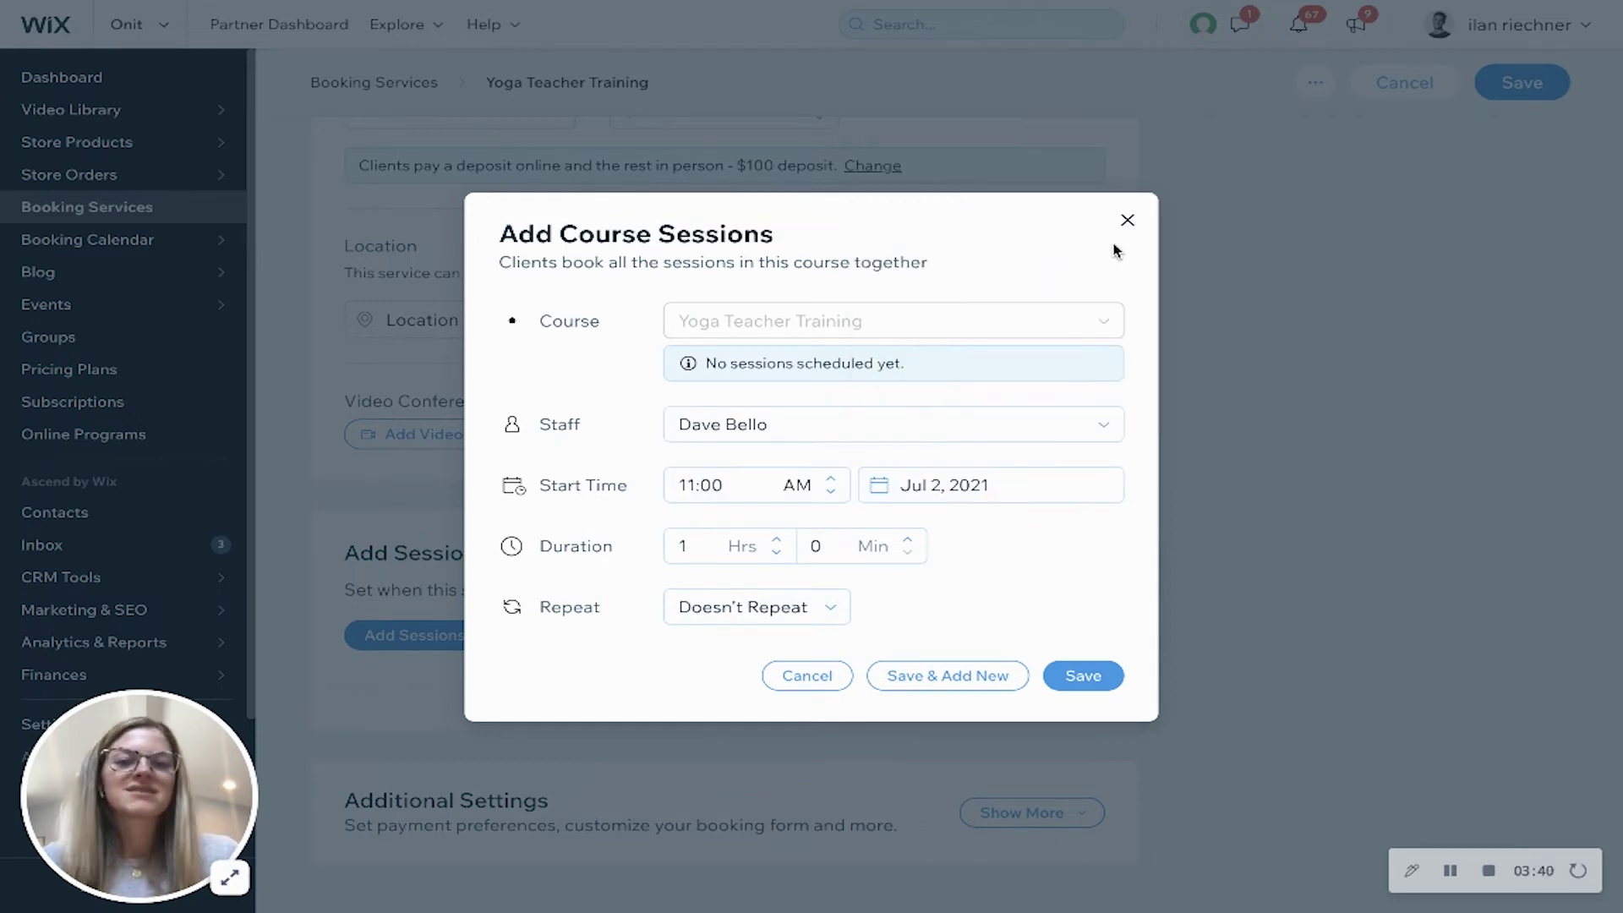
Give the one-off session a 6:00 PM start and 3-hour duration, and save it.
click(744, 483)
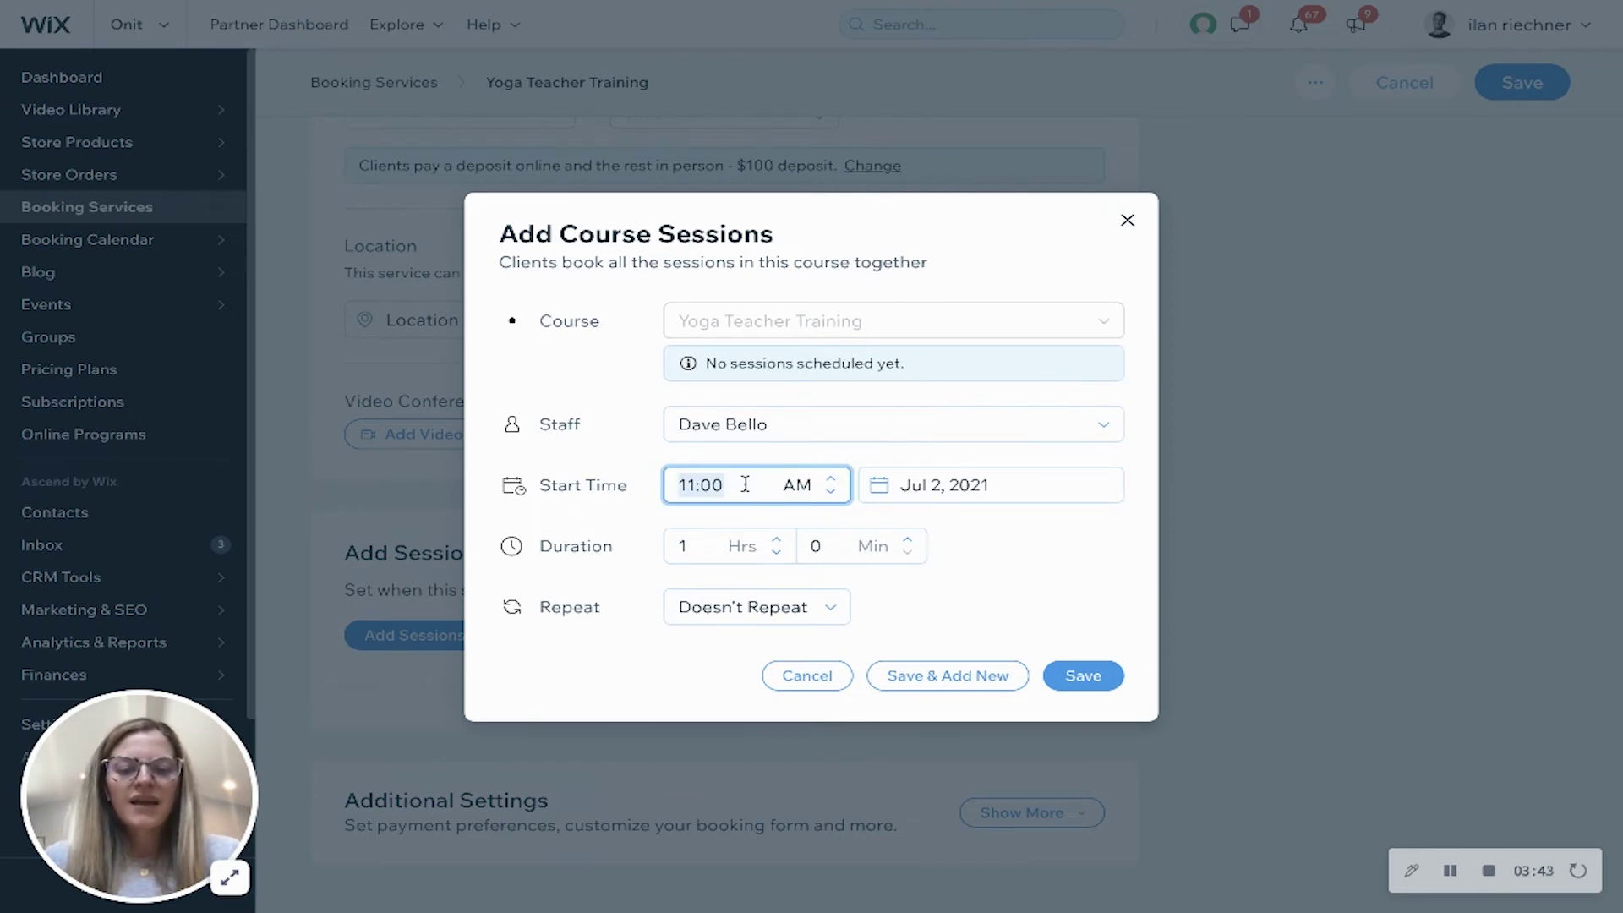
text(6:00p)
click(687, 574)
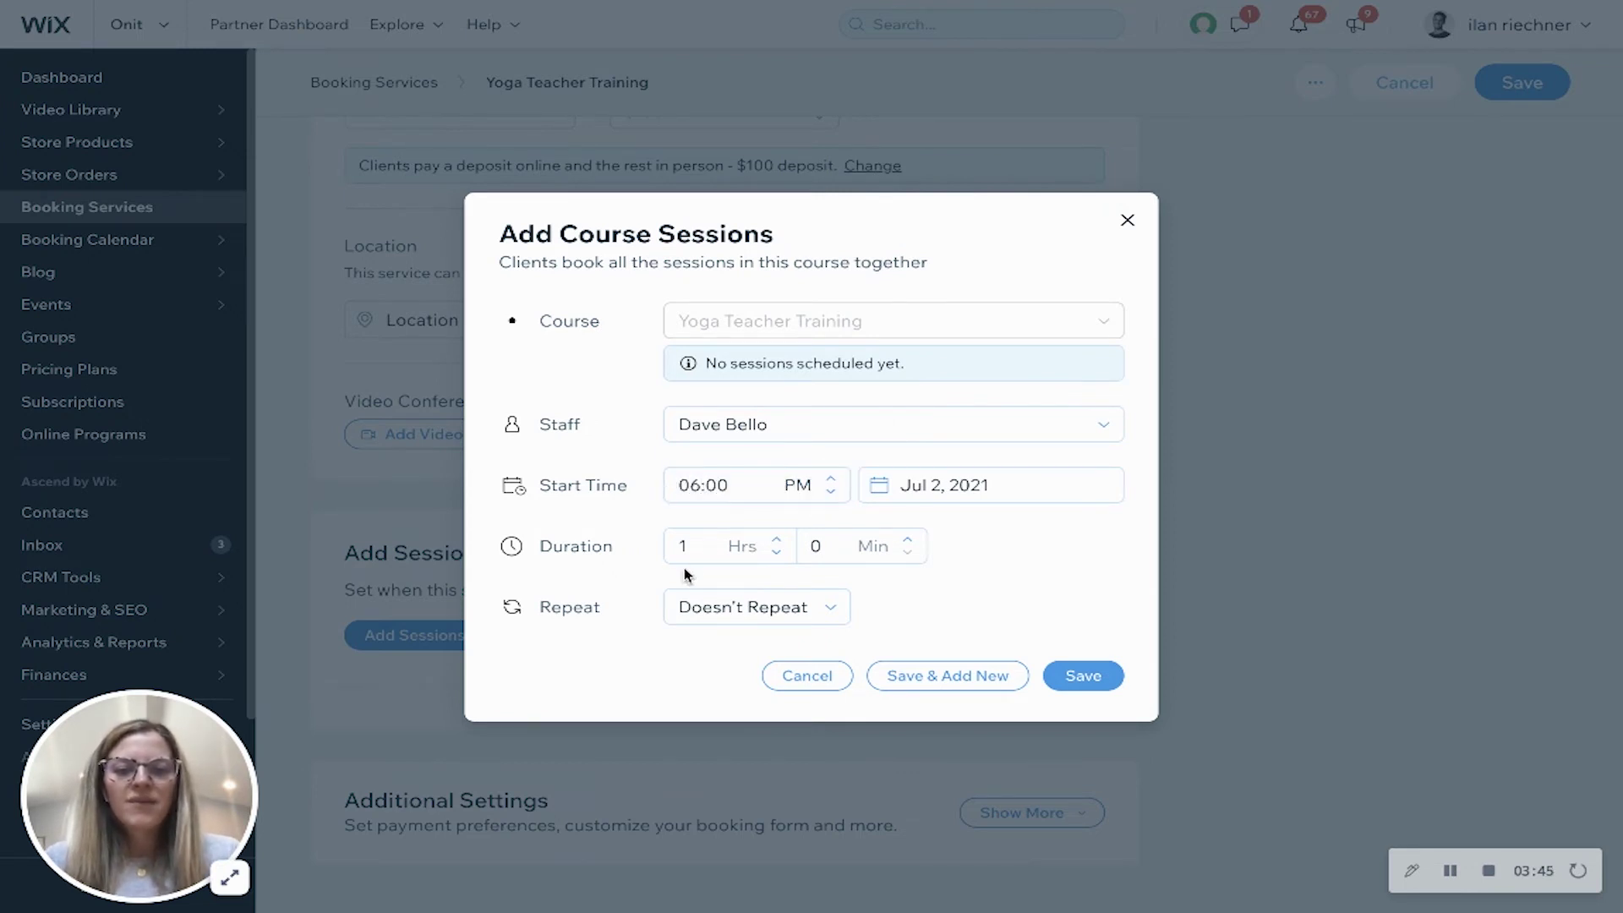
click(698, 541)
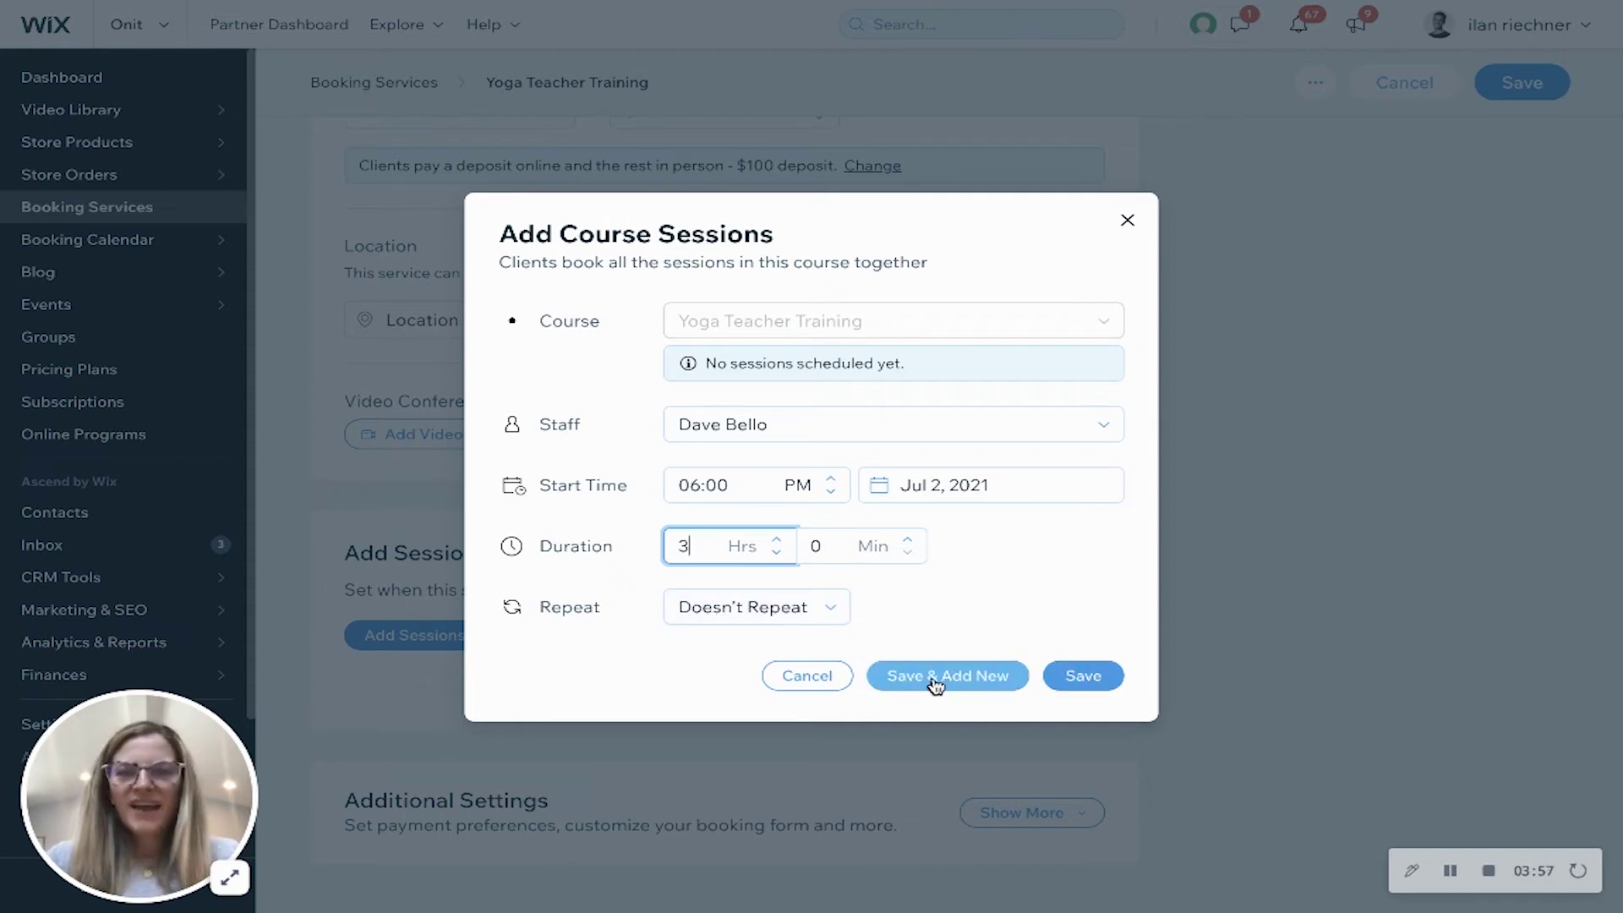
click(1067, 686)
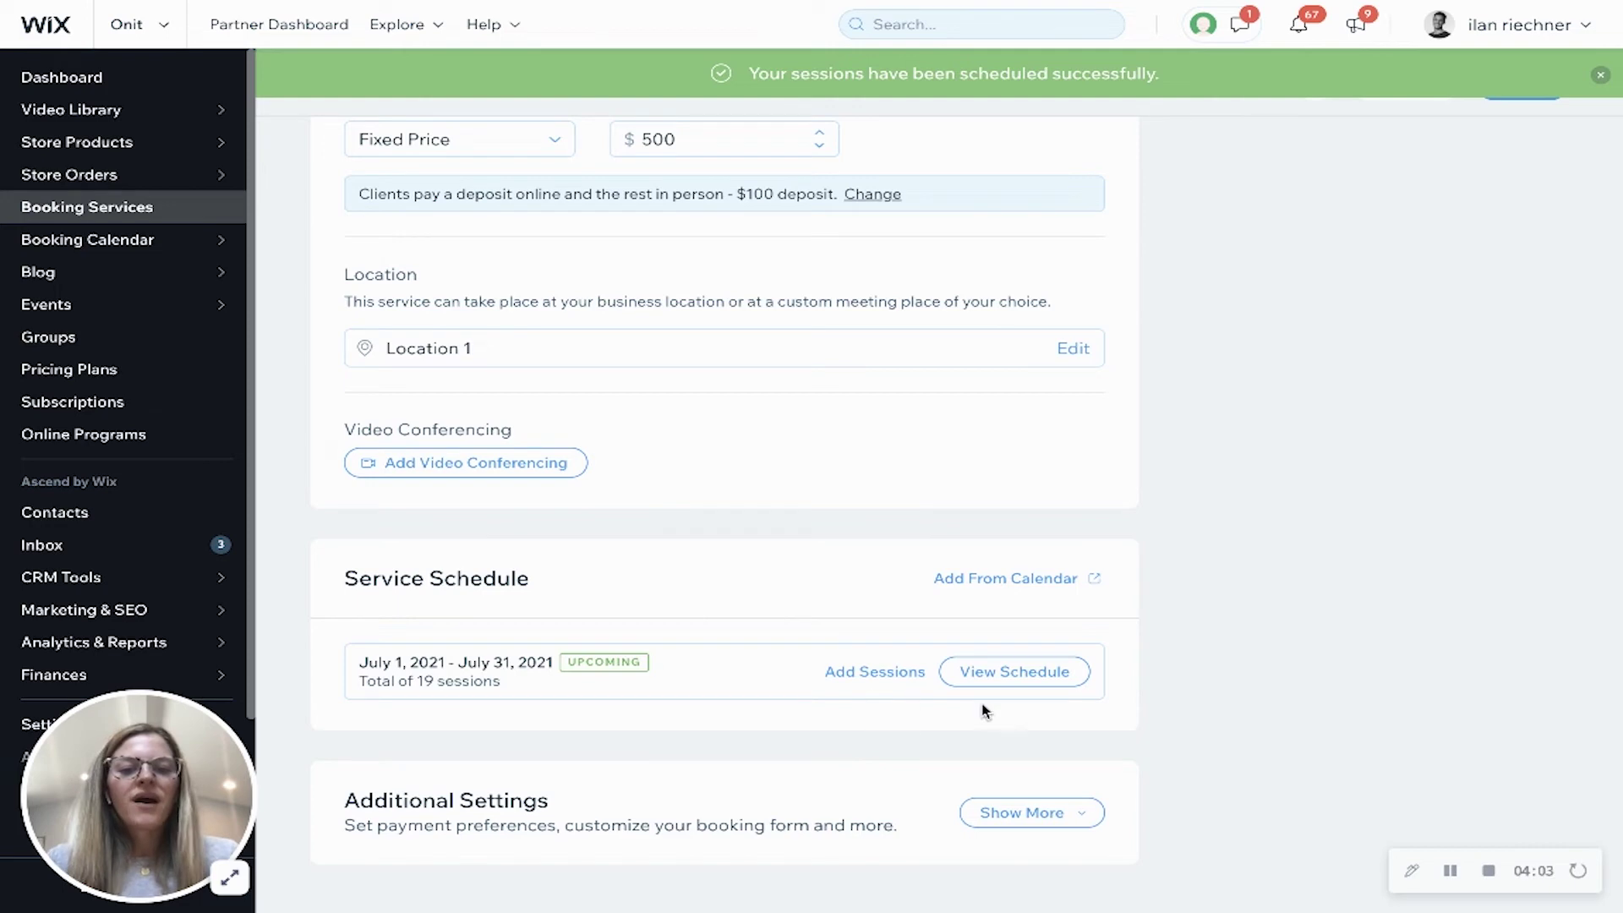
click(990, 671)
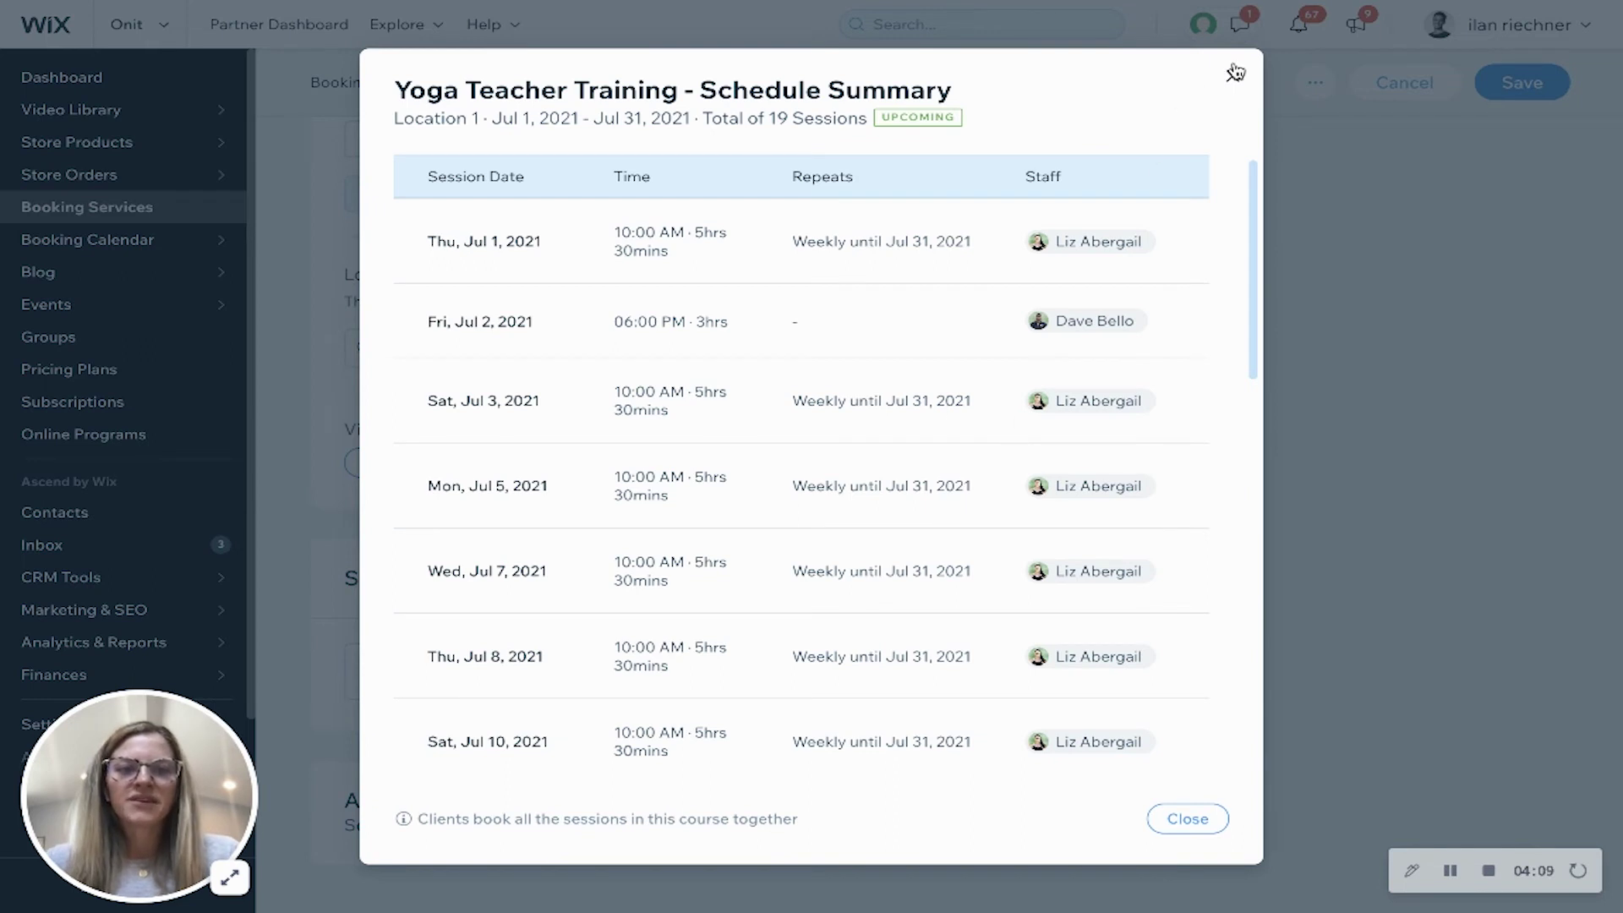
click(1235, 73)
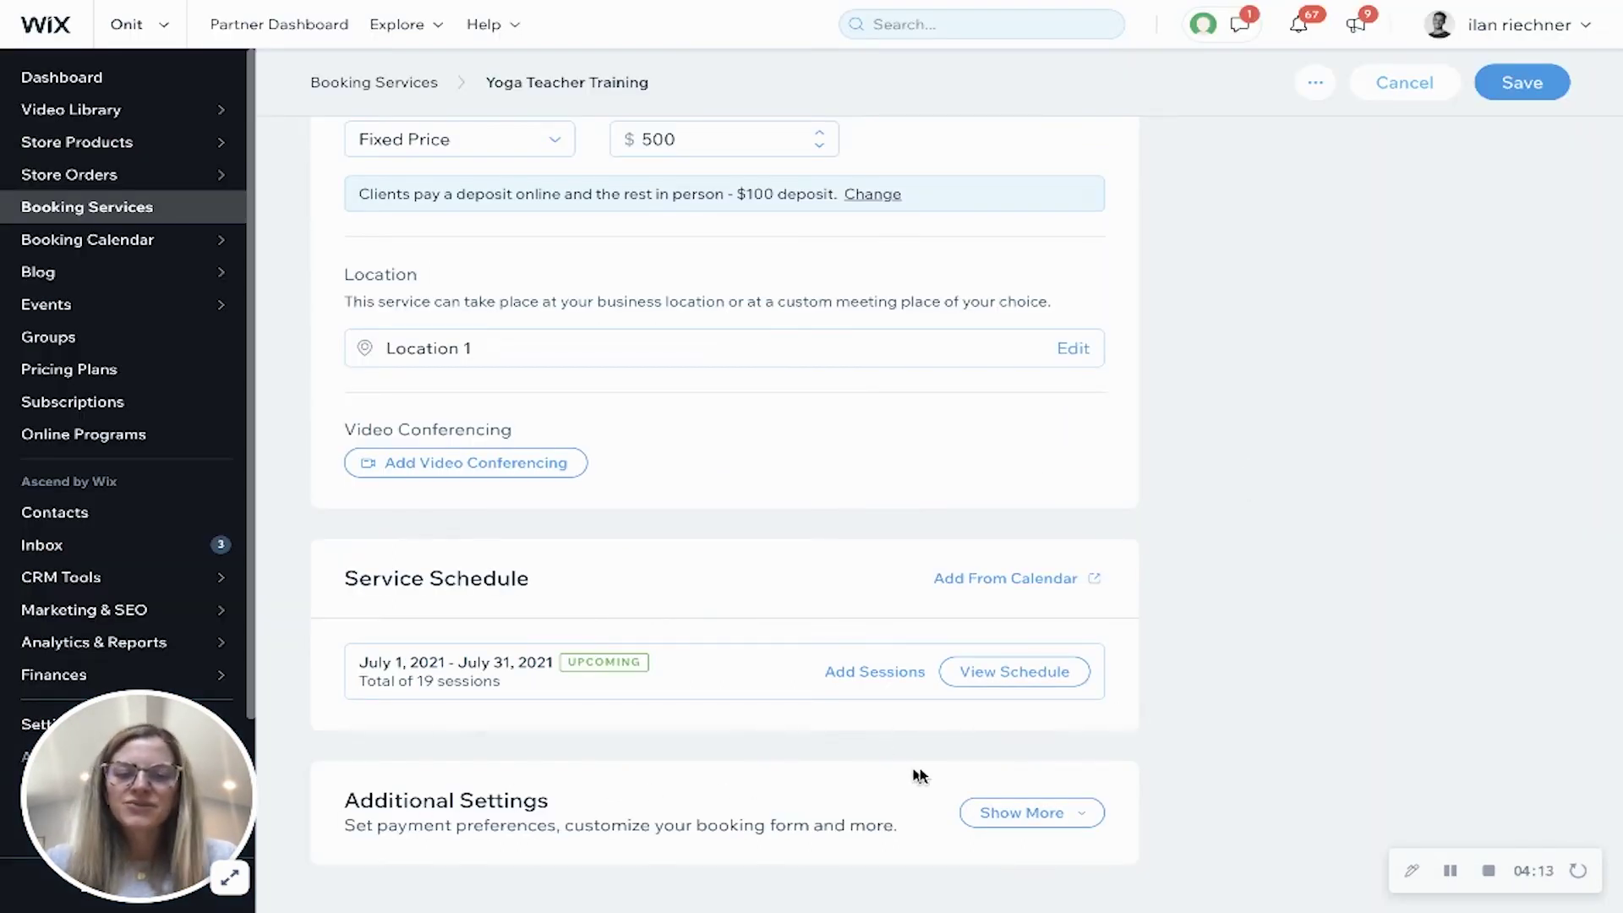
Expand the service's Additional Settings and scroll down to the booking form options.
click(989, 812)
scroll(667, 673, down, 3)
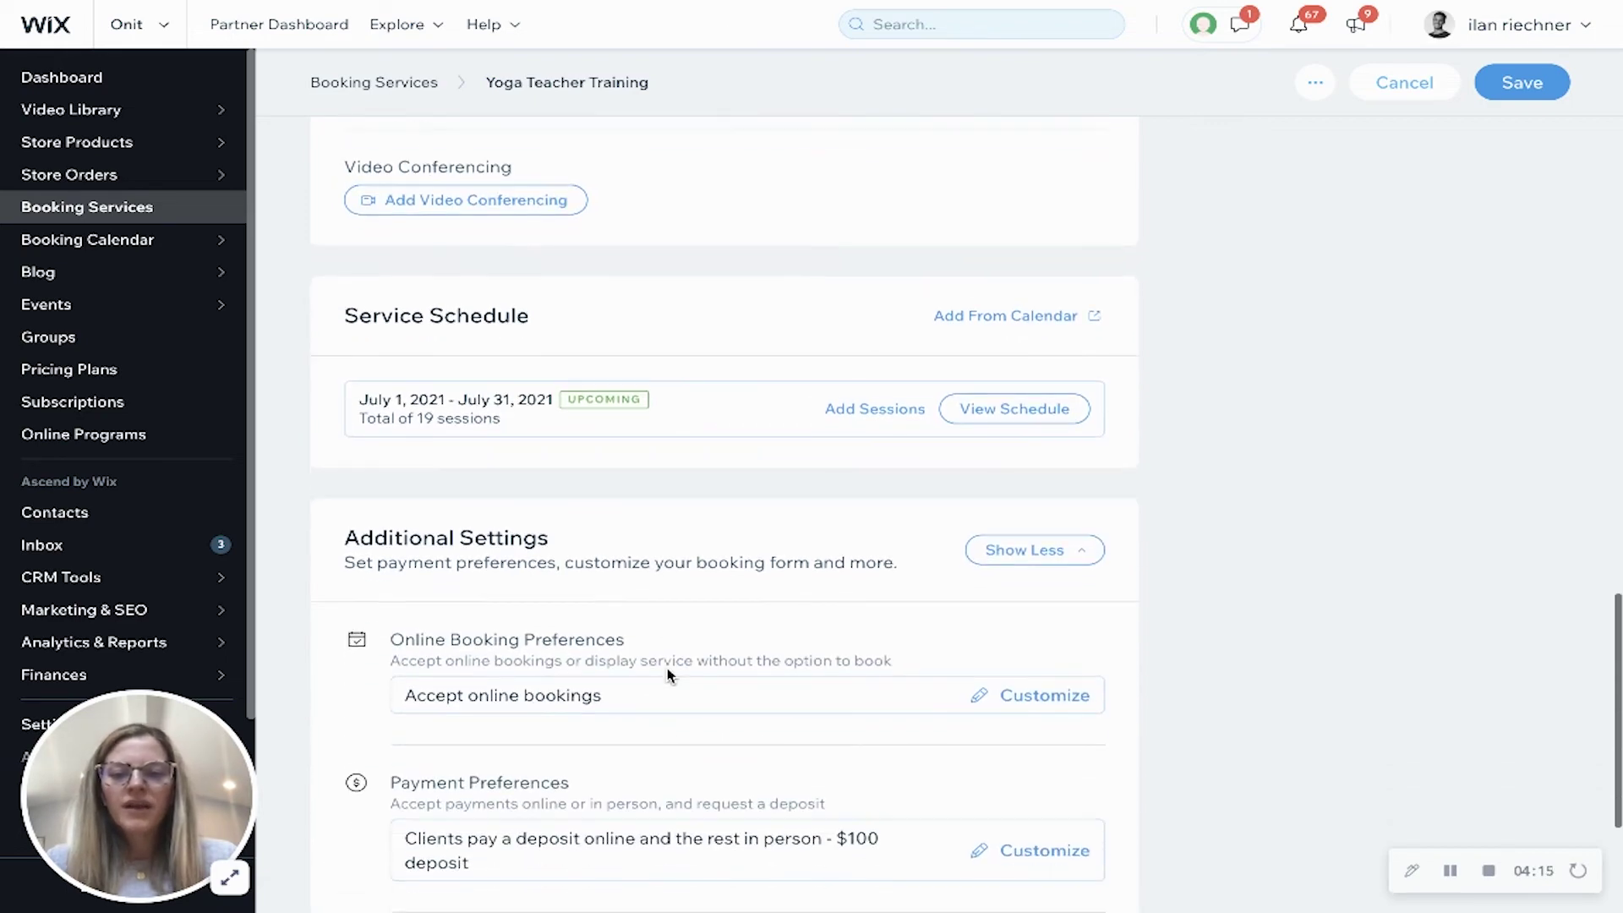
scroll(481, 653, down, 2)
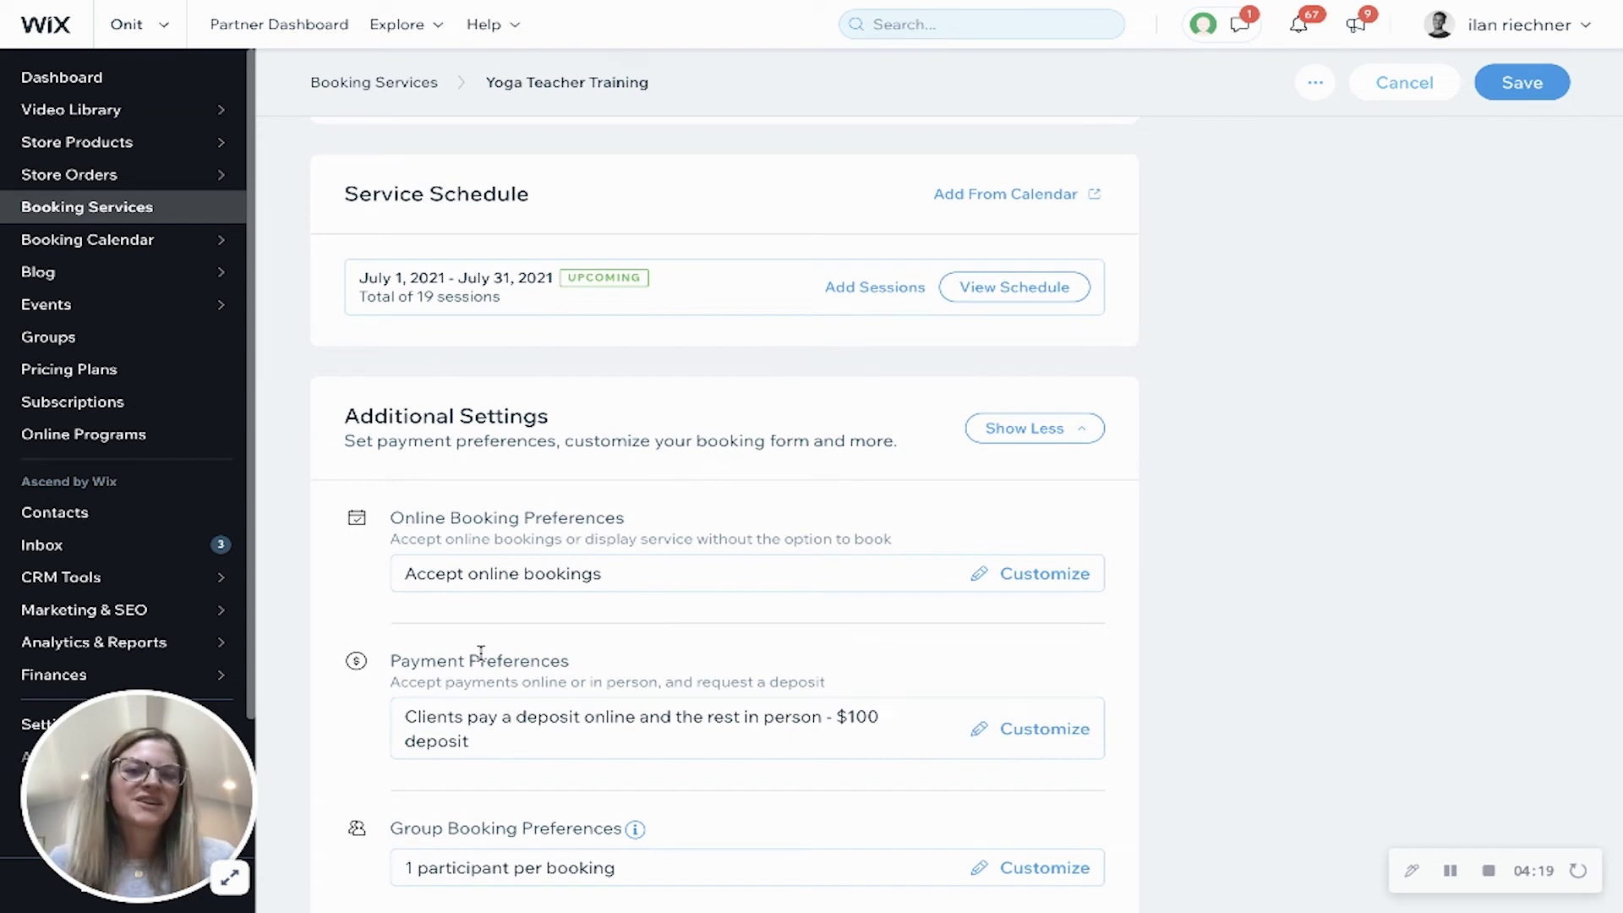
scroll(481, 652, down, 1)
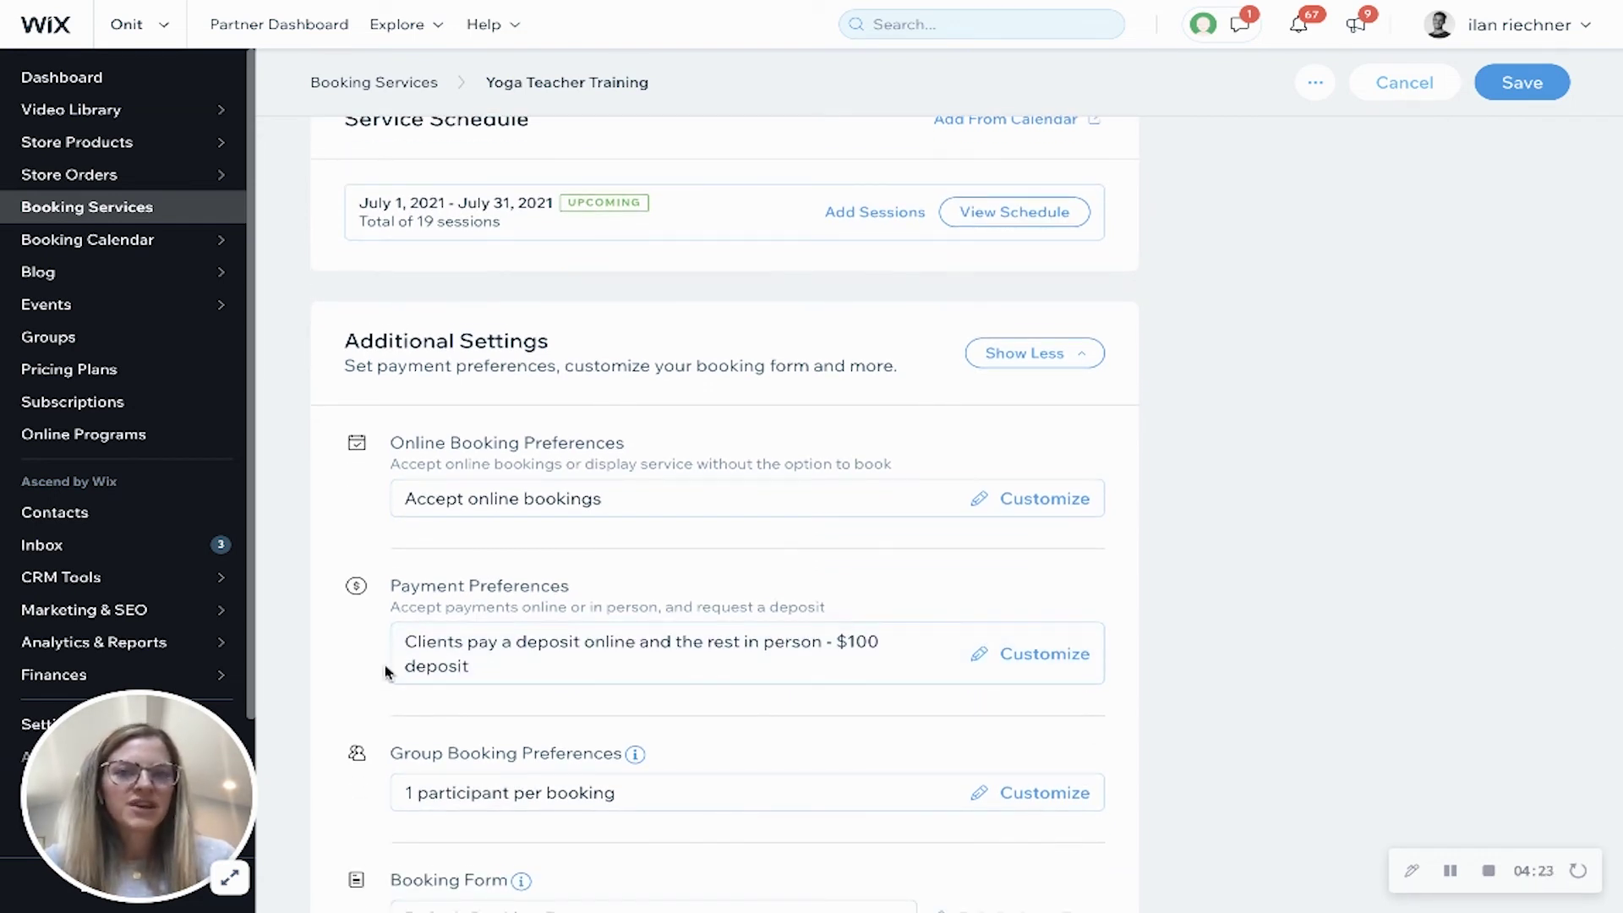
scroll(388, 667, down, 1)
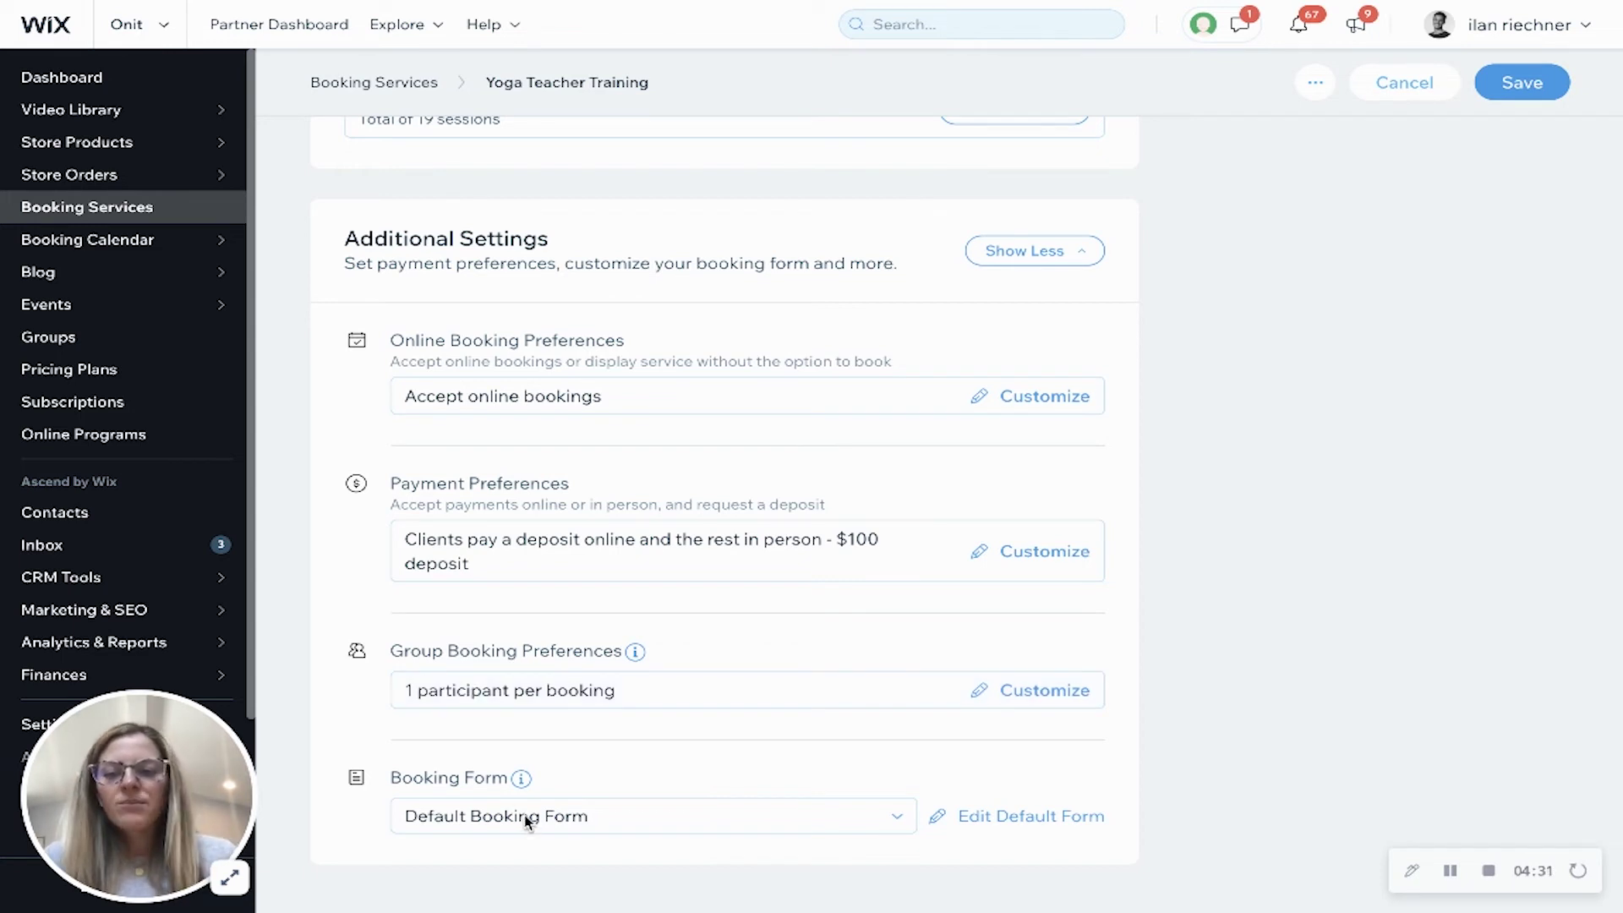
Keep the Default Booking Form and save the Yoga Teacher Training service.
click(574, 823)
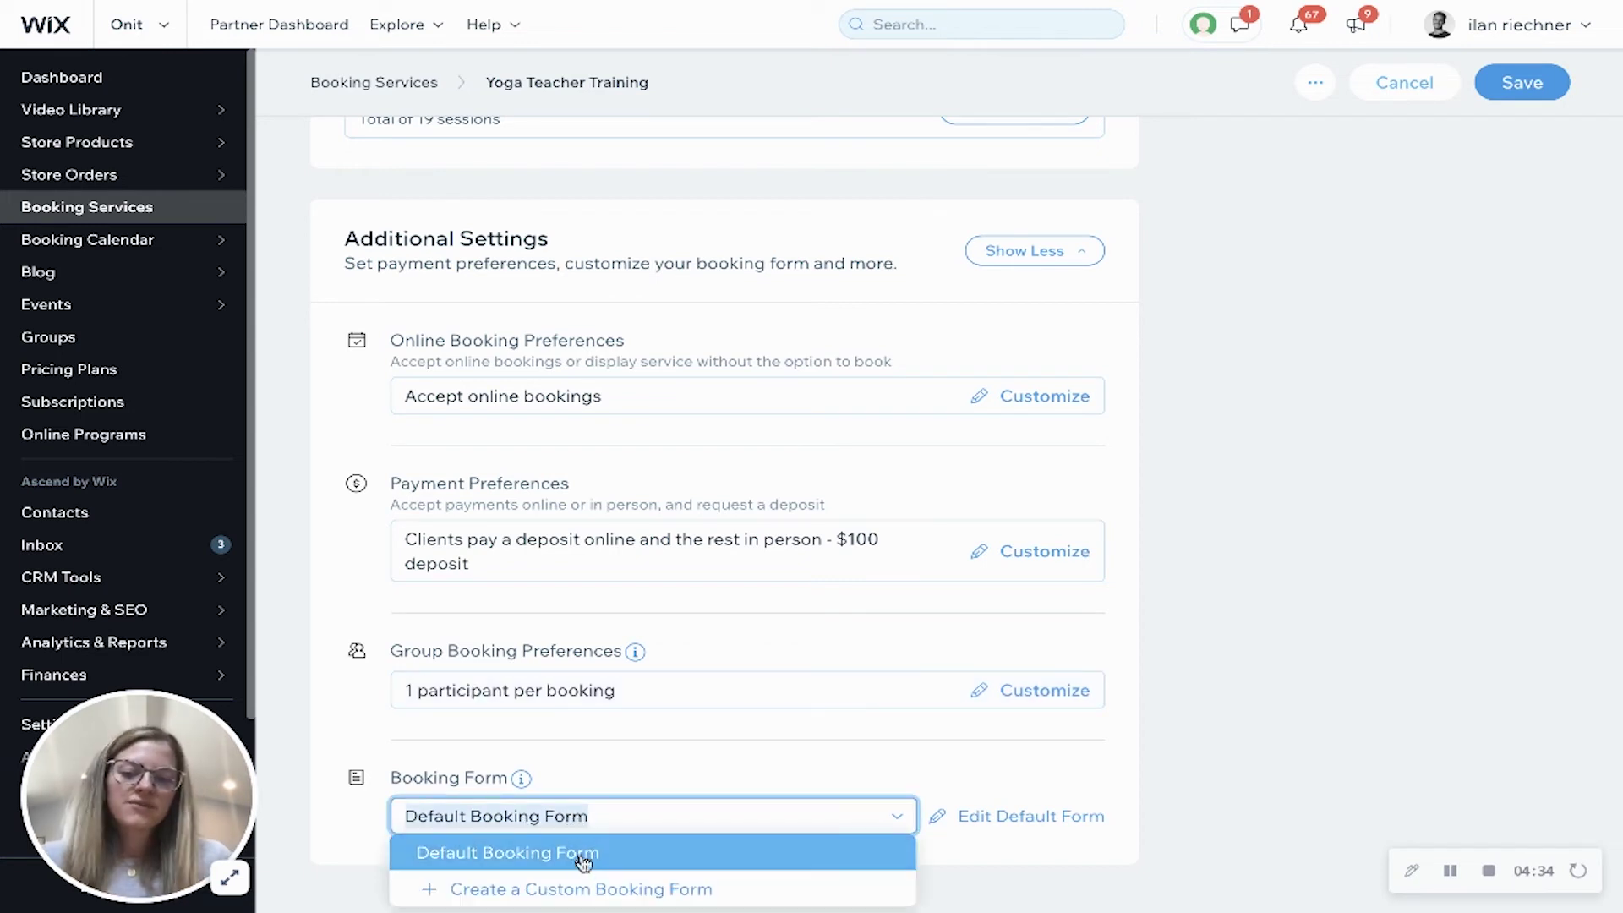
click(1325, 681)
scroll(1397, 562, up, 15)
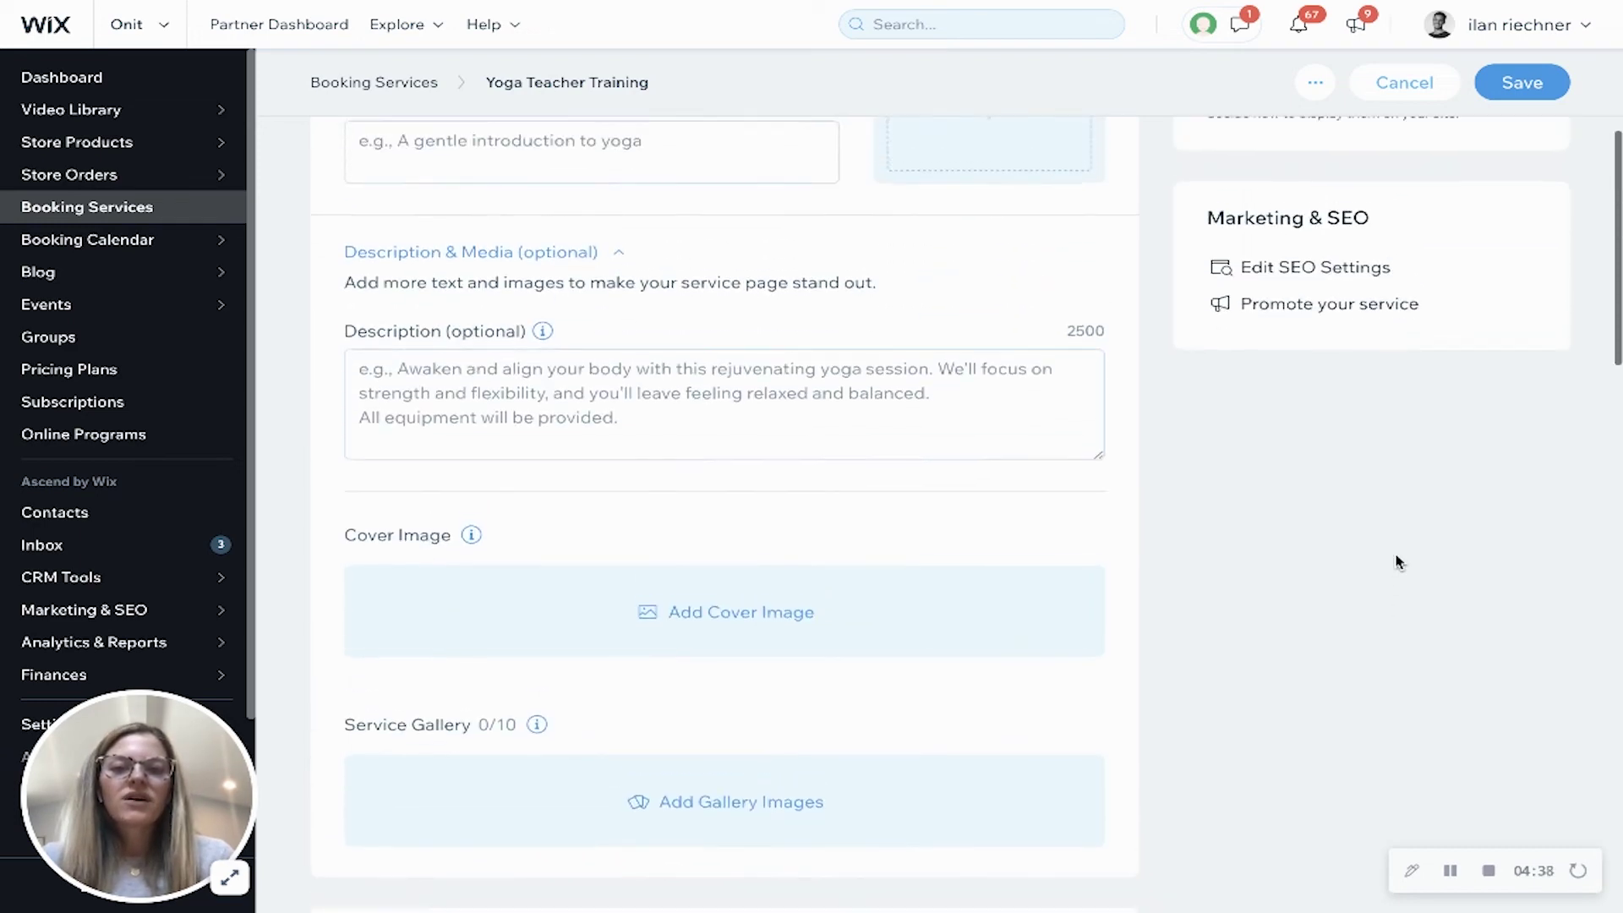
click(1521, 135)
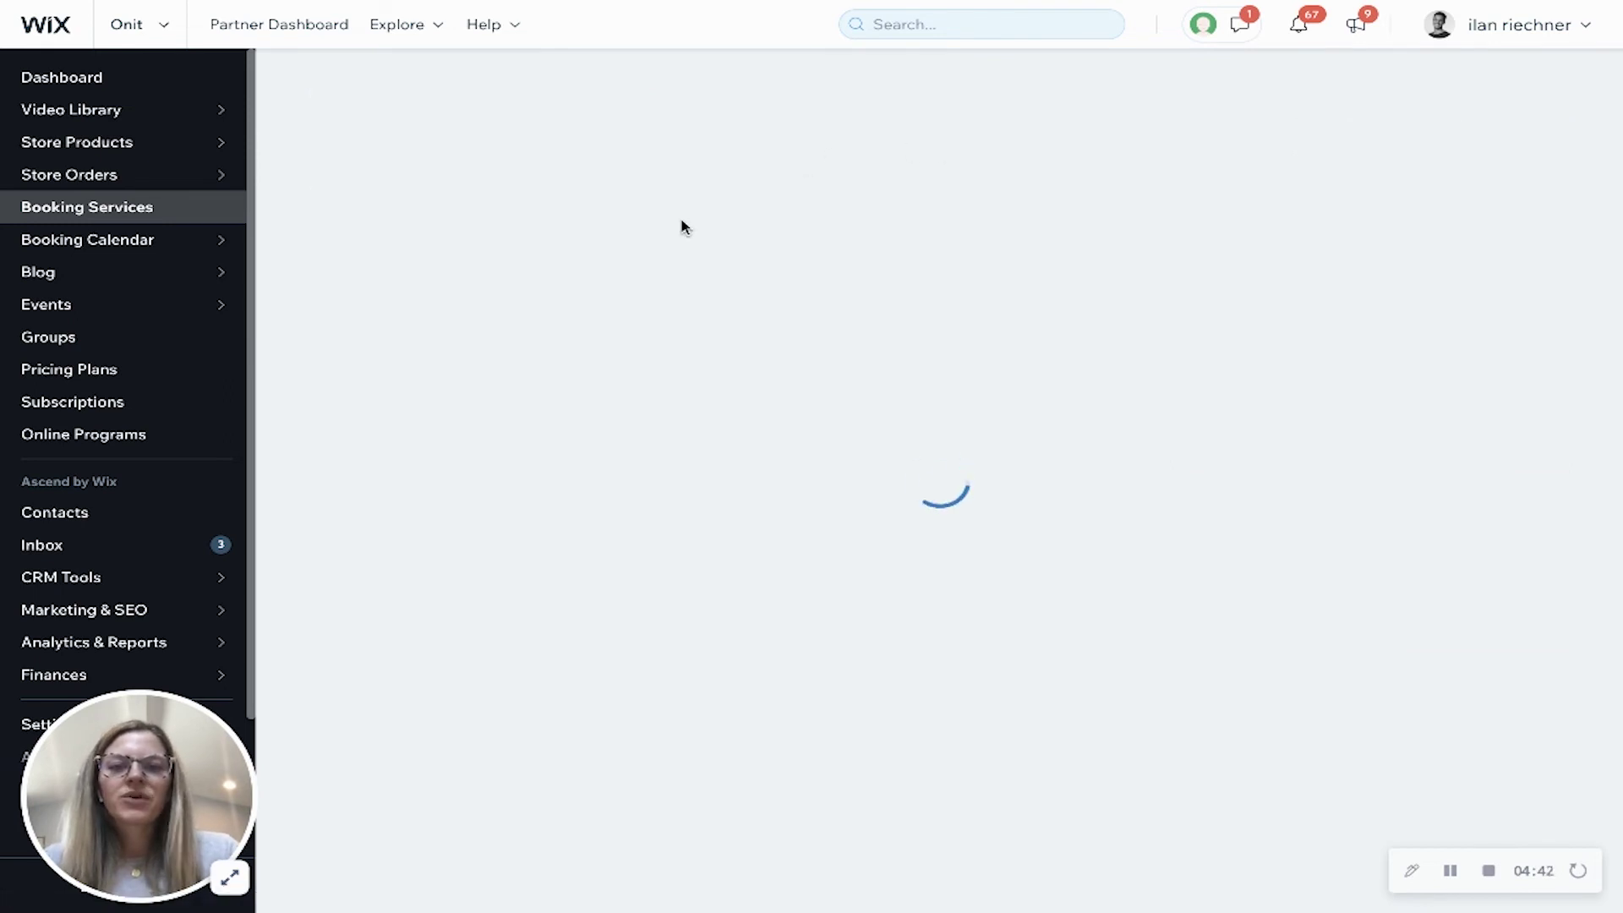
Open the Booking Calendar, showing the week of Jun 27 – Jul 3, 2021.
mouse_move(149, 243)
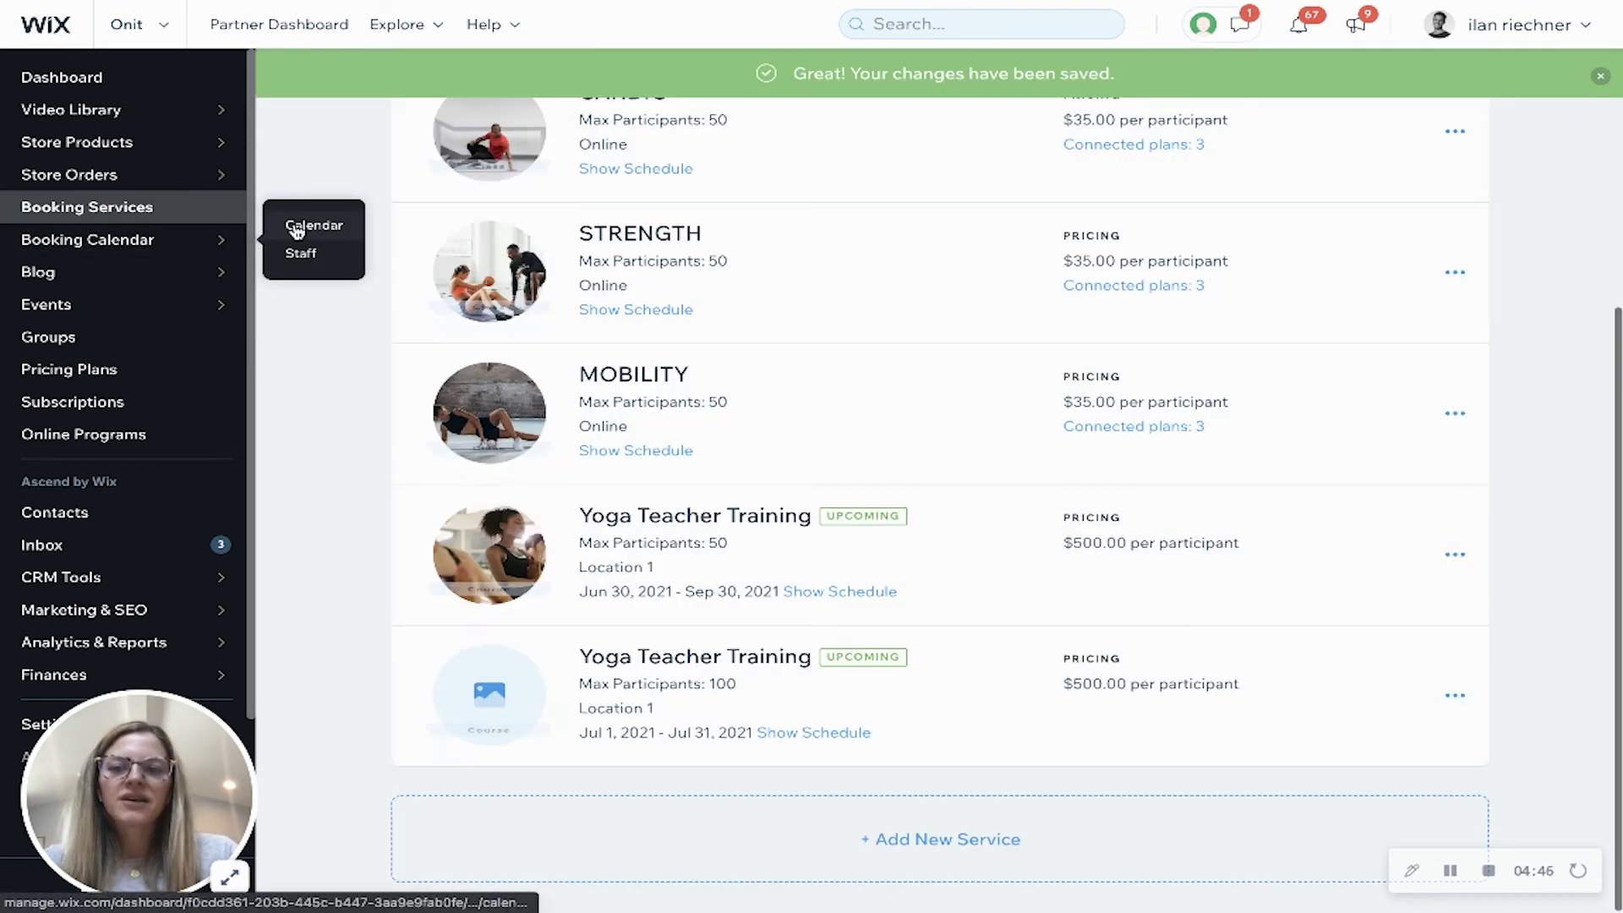
click(294, 226)
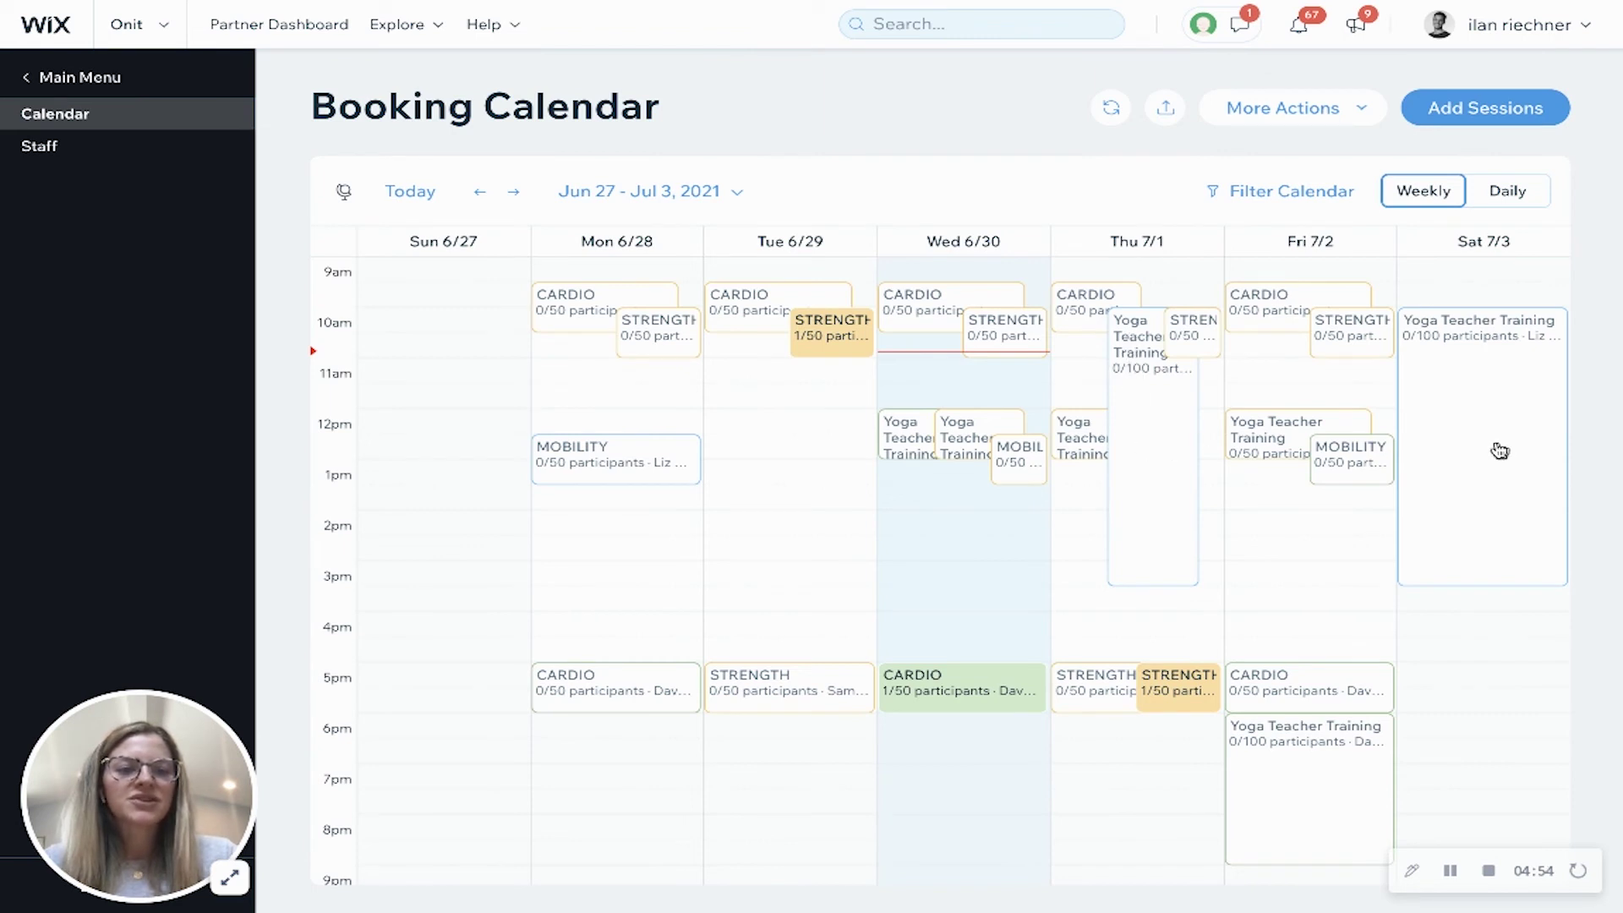
Schedule a 30-minute Yoga Teacher Training course session on Friday, Jul 2 at 3:00 PM.
click(1146, 410)
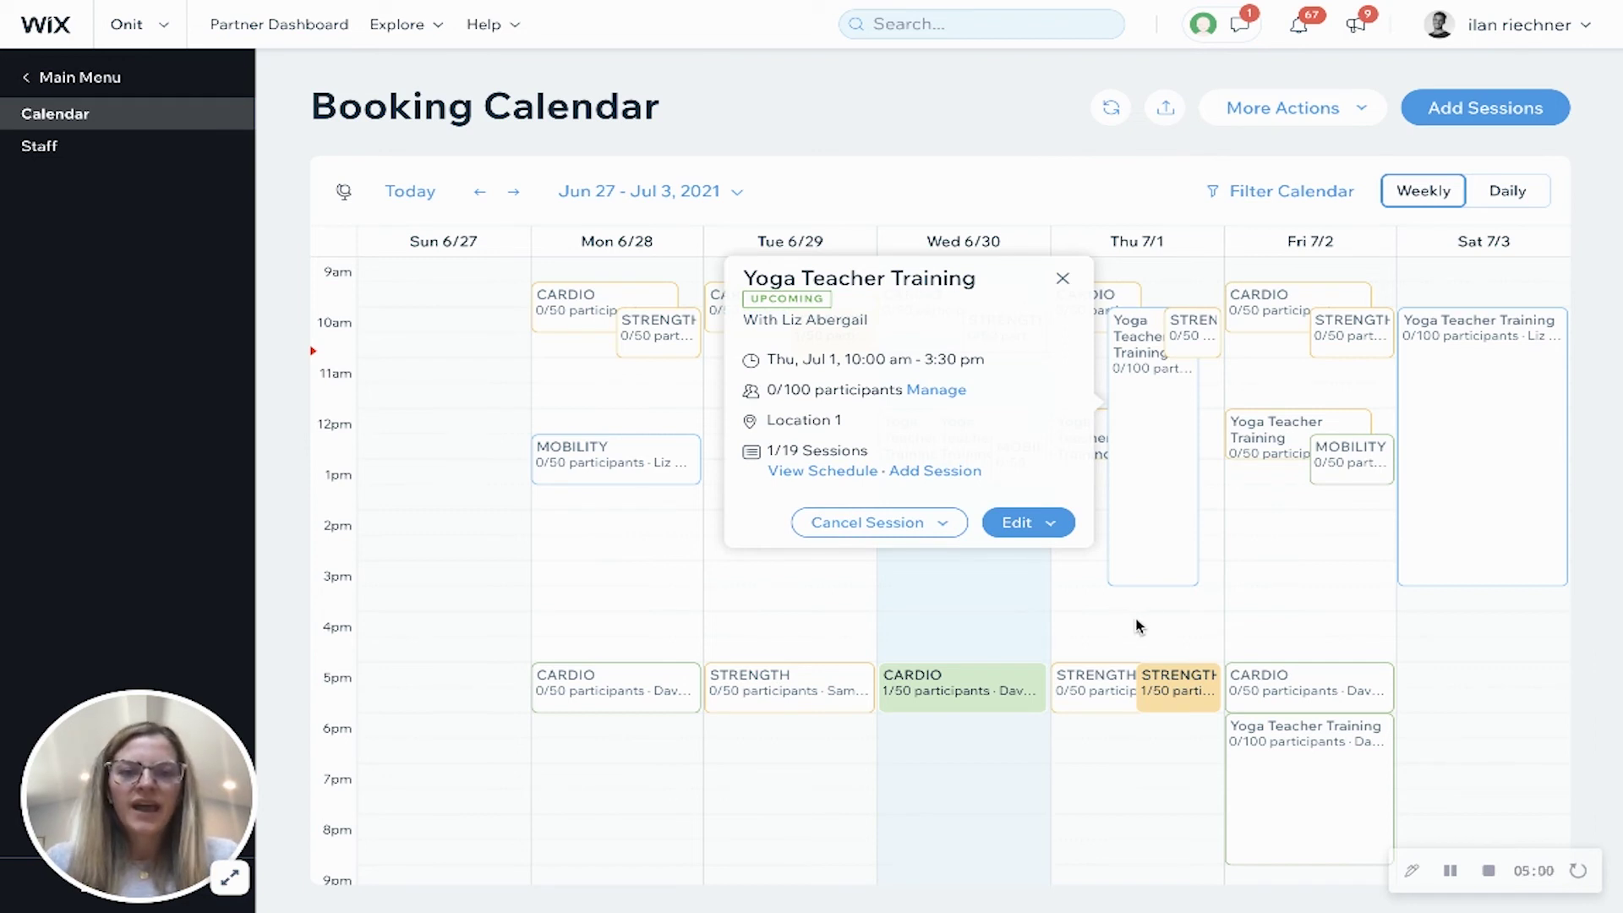
click(1158, 625)
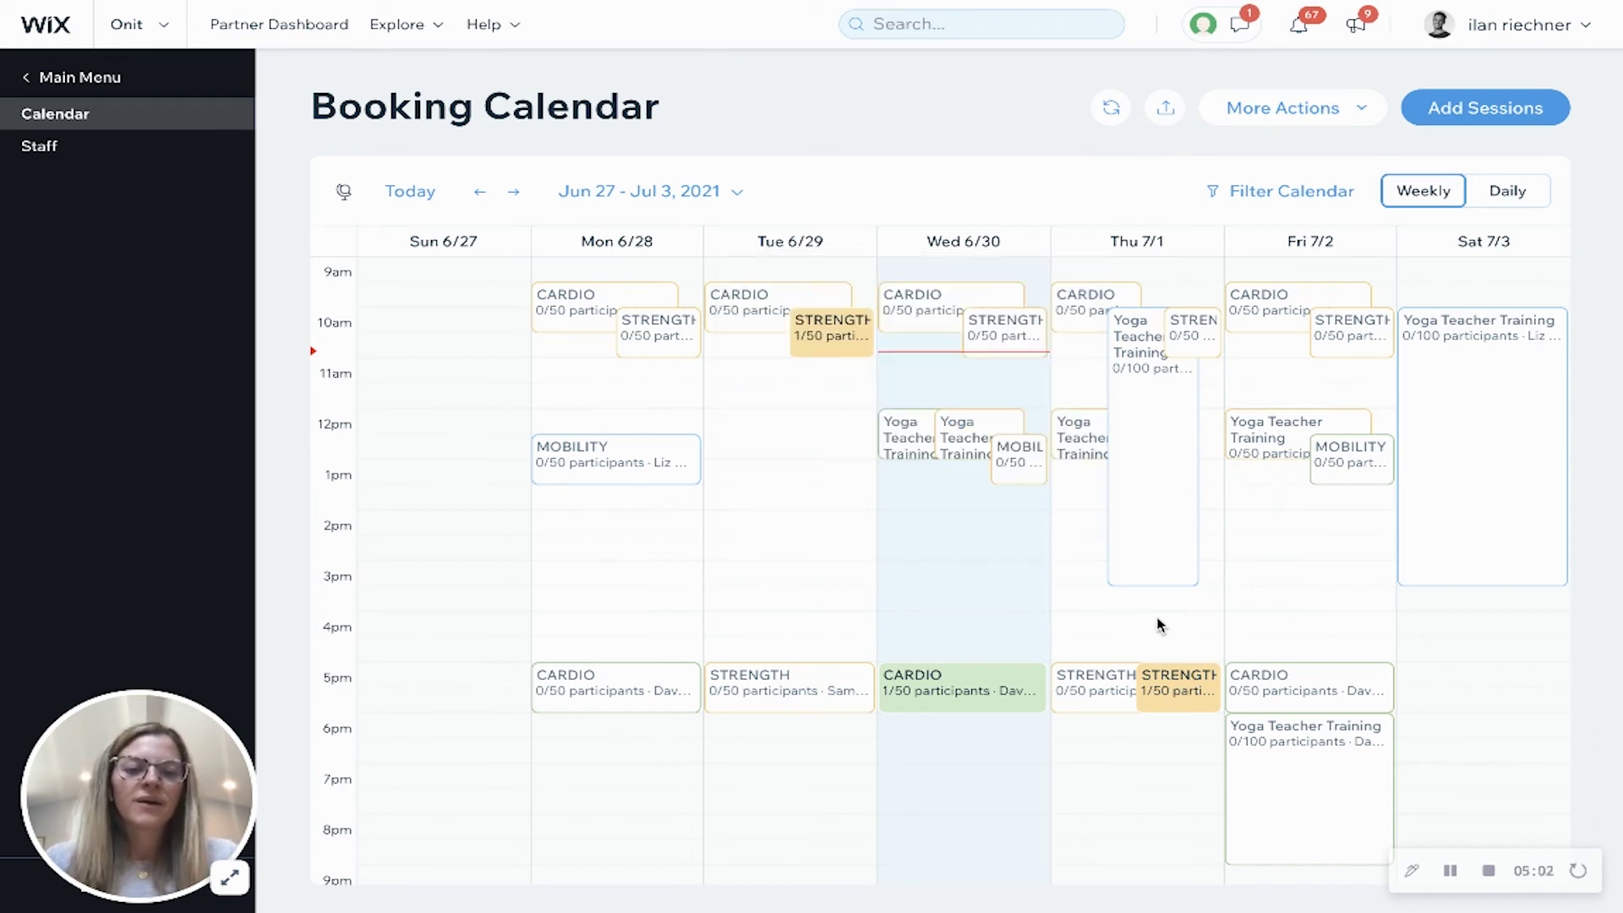
click(1287, 580)
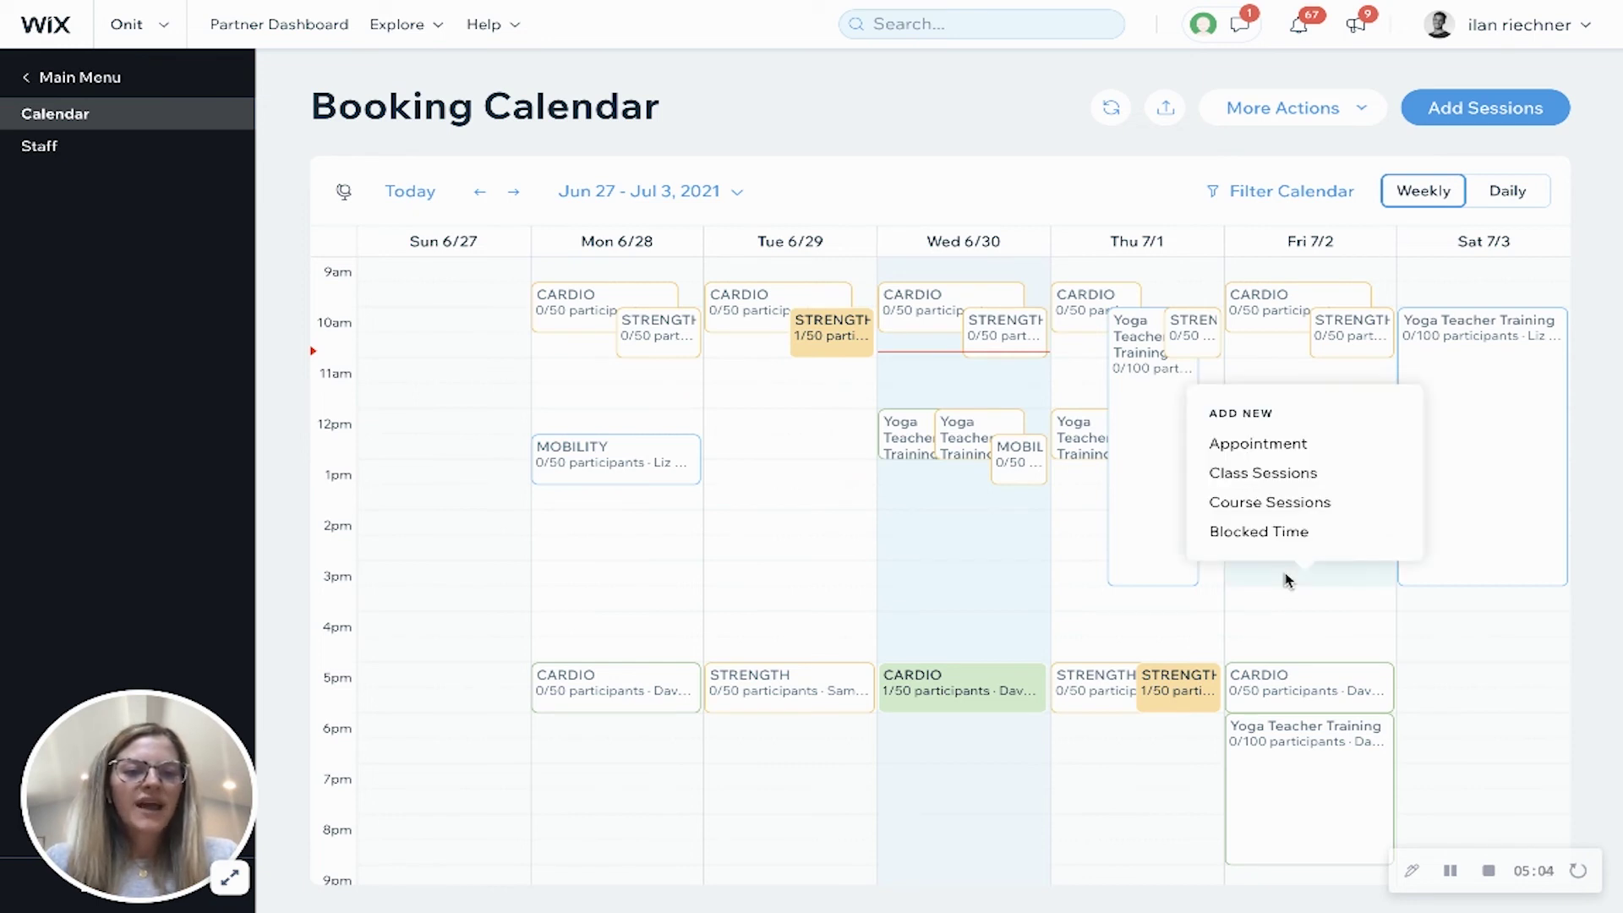
click(1255, 504)
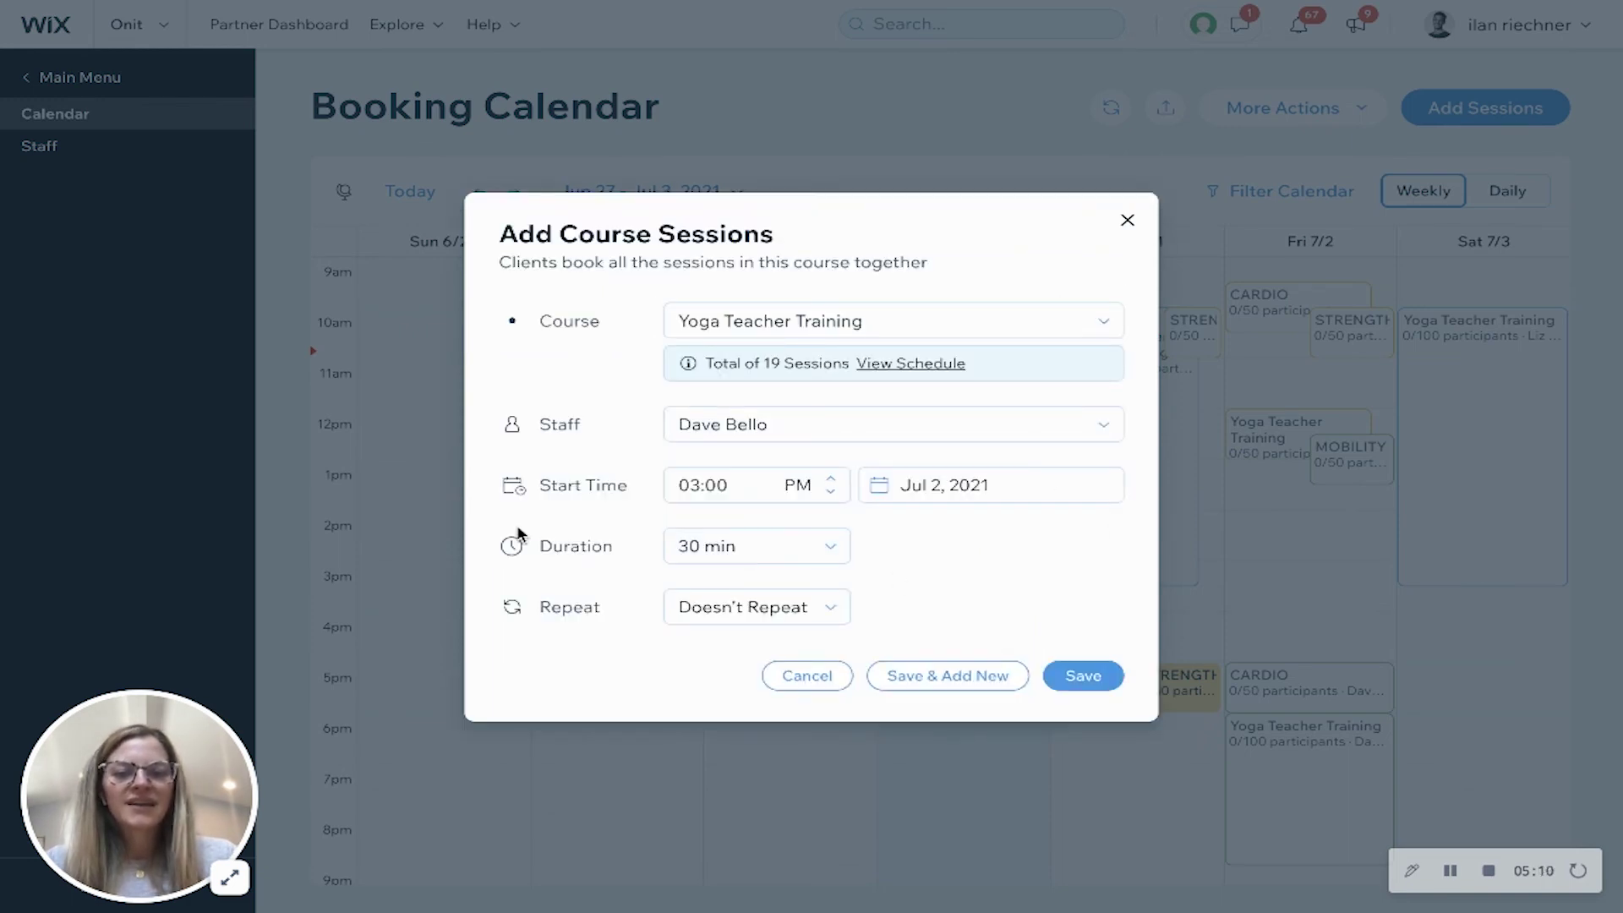
click(1062, 678)
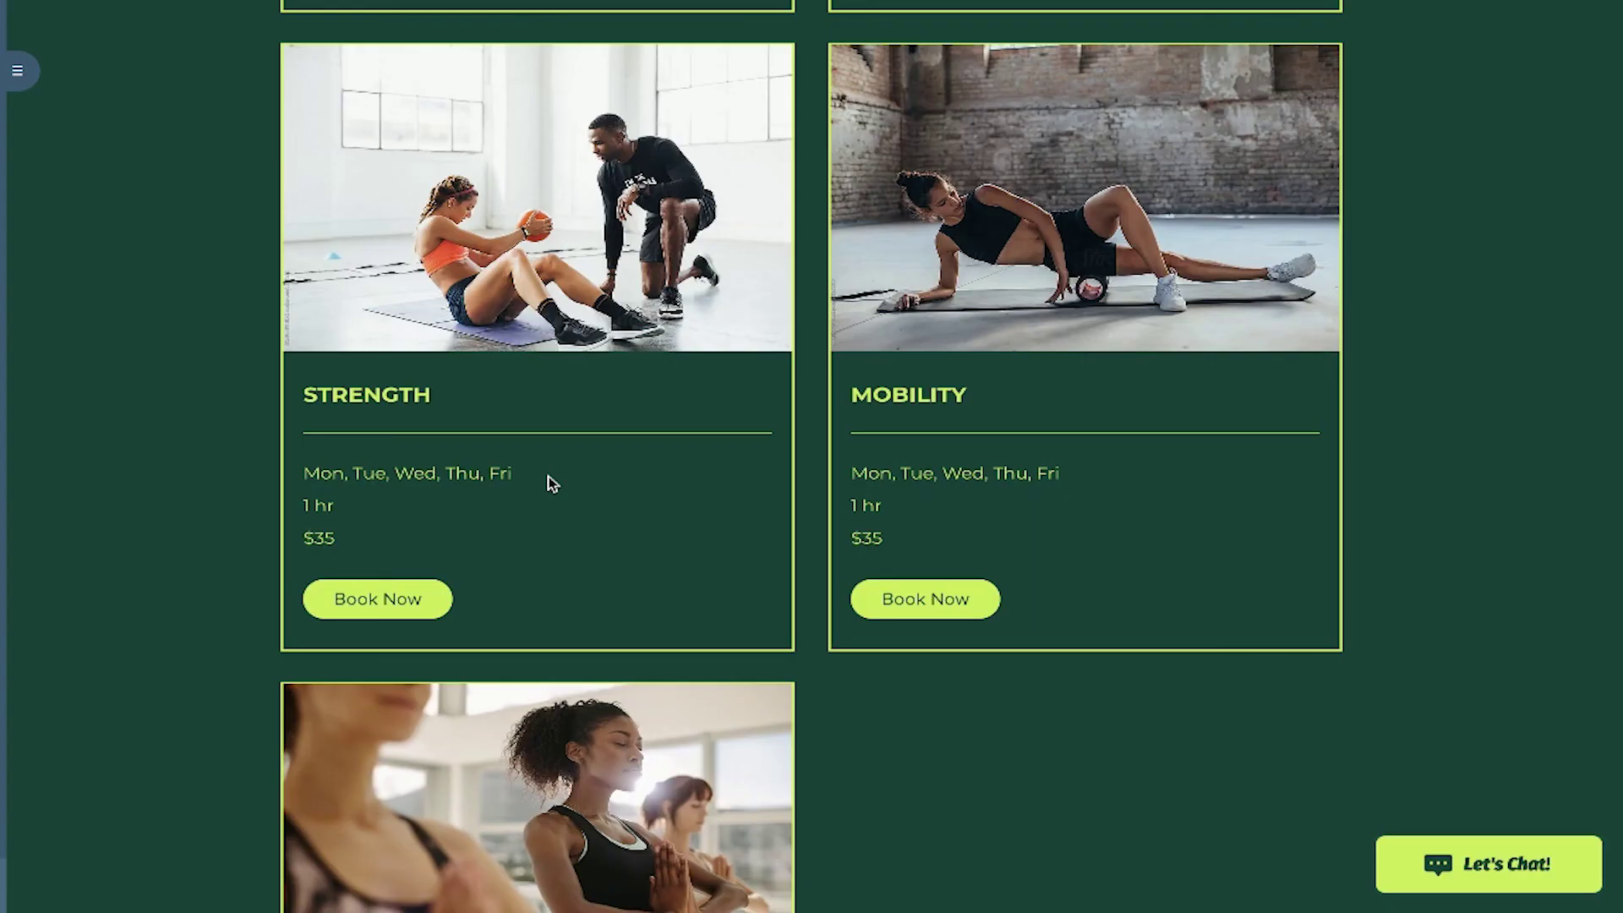
Open the live Yoga Teacher Training service page and start booking it with Book Now.
scroll(309, 459, down, 4)
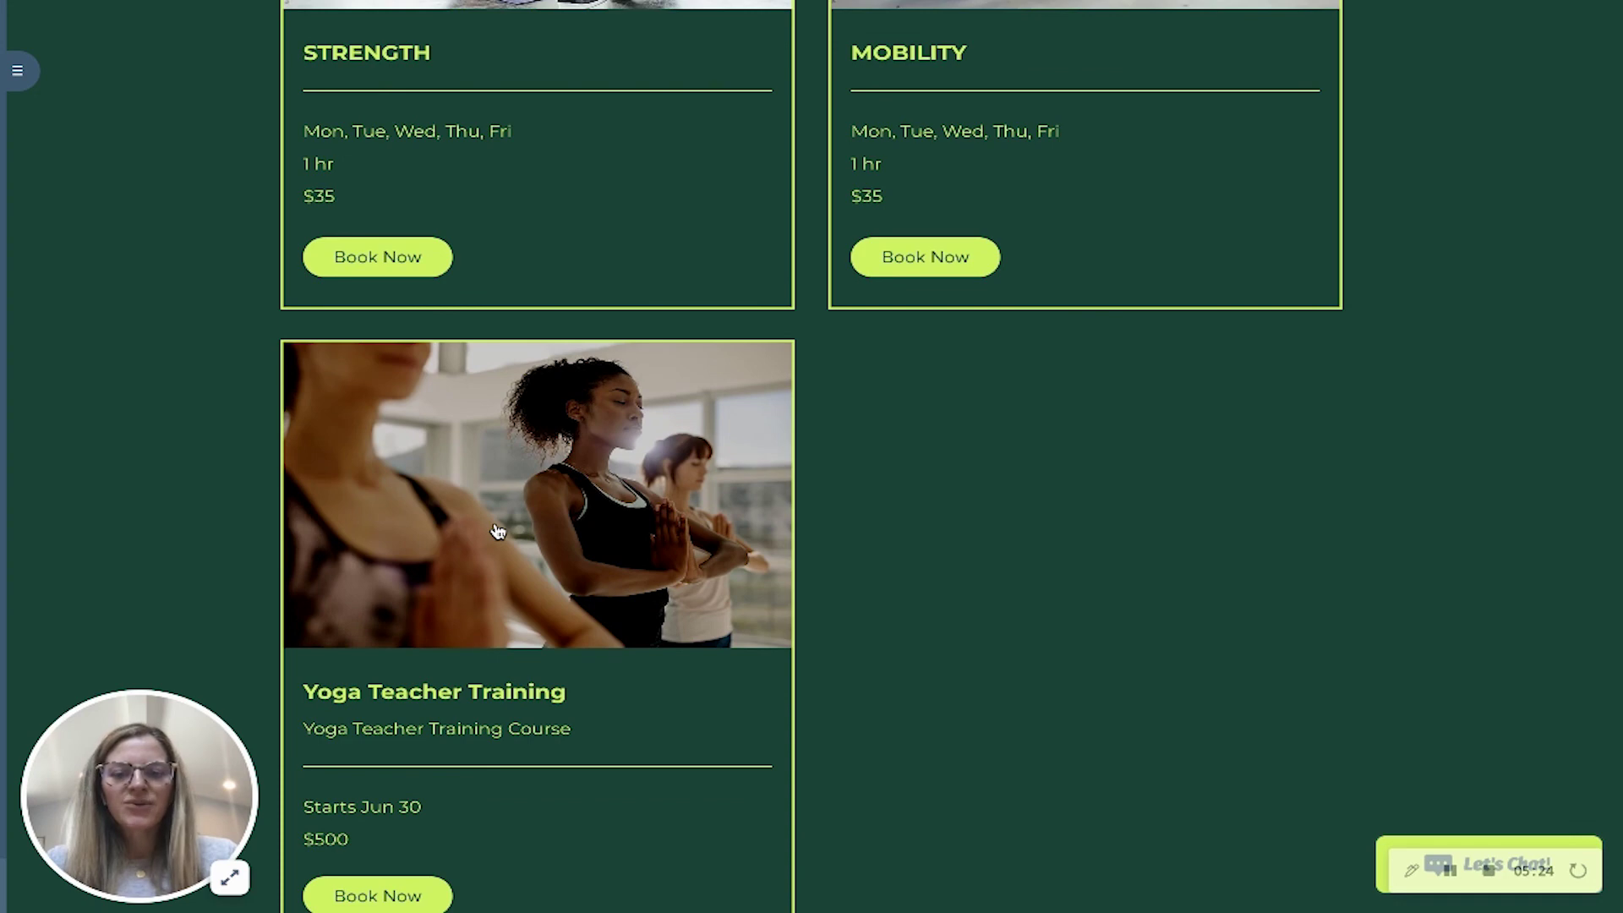
click(401, 900)
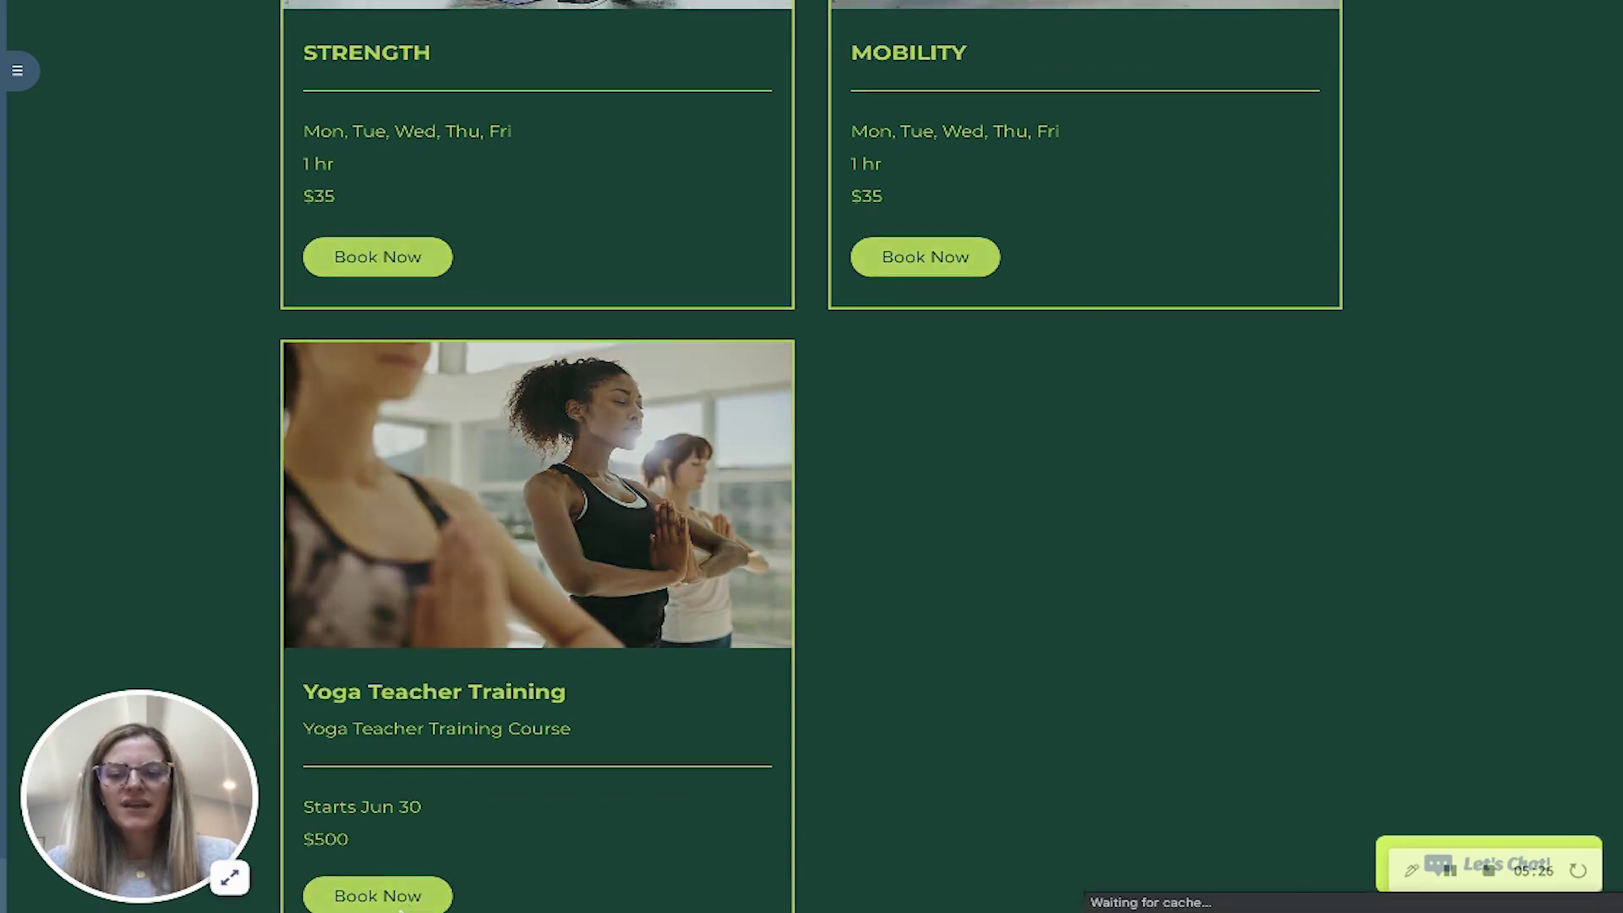
scroll(364, 564, down, 3)
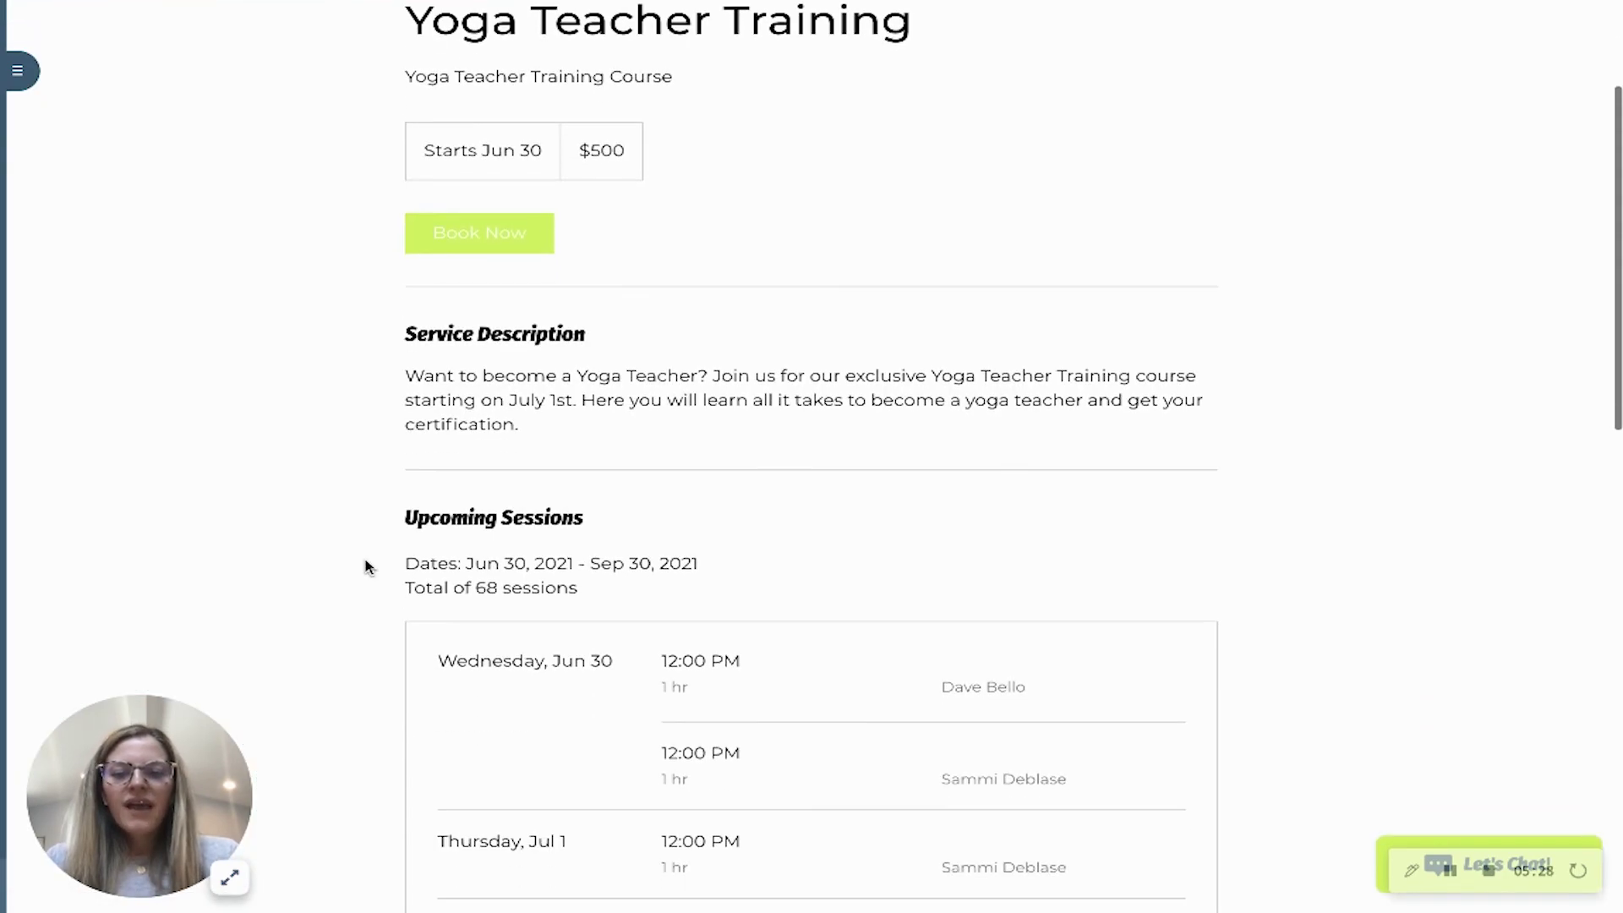
scroll(365, 566, down, 6)
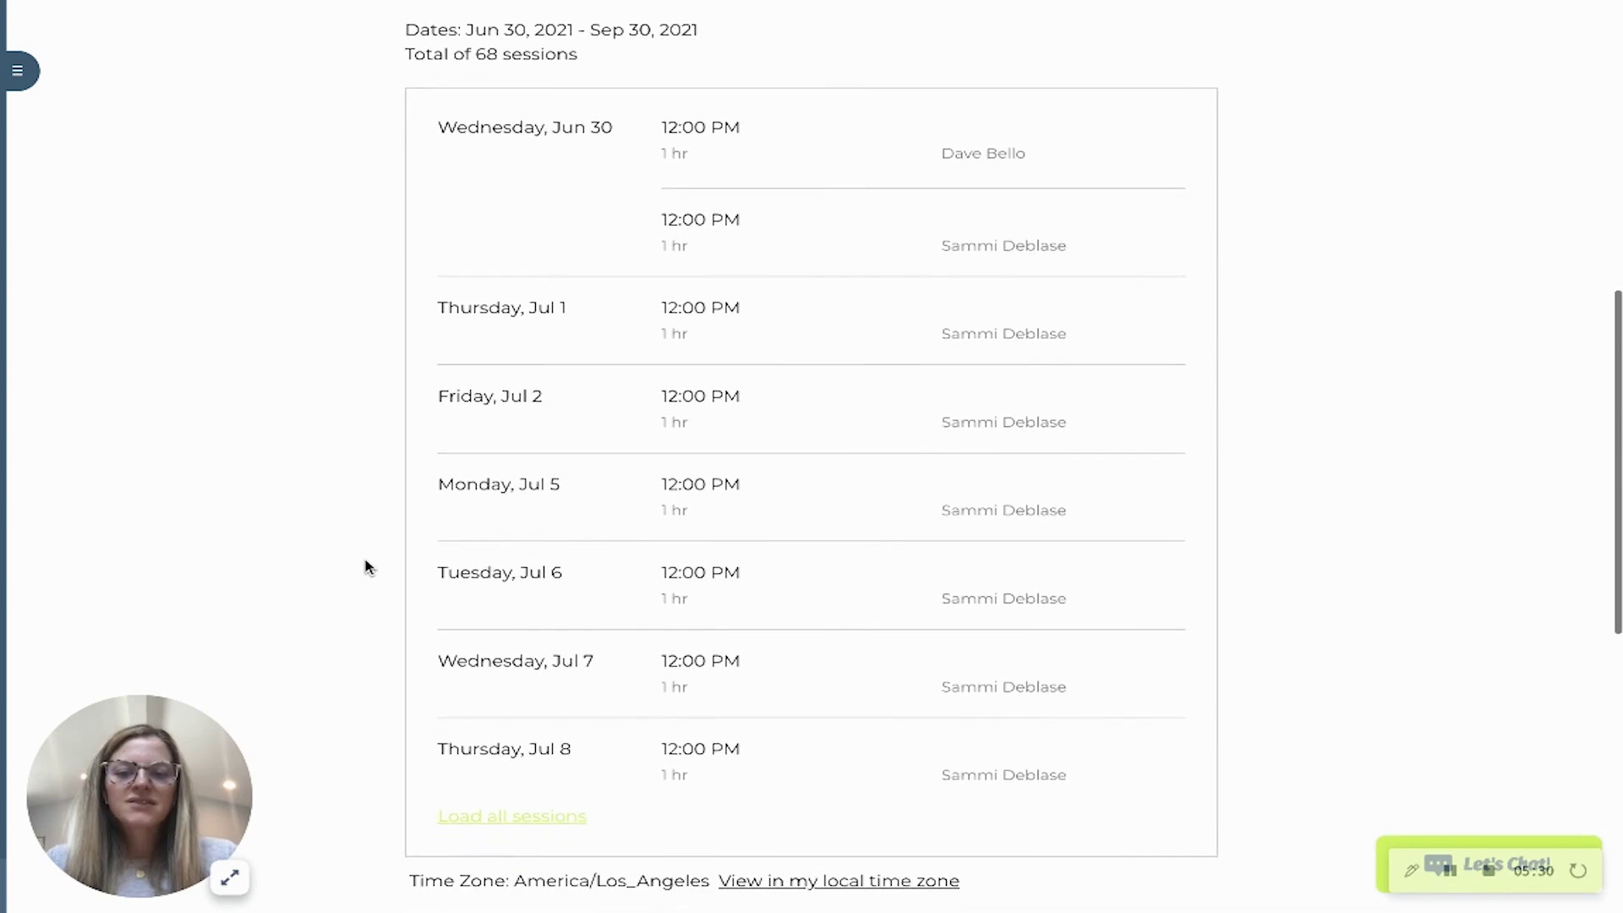
scroll(365, 566, up, 6)
click(439, 232)
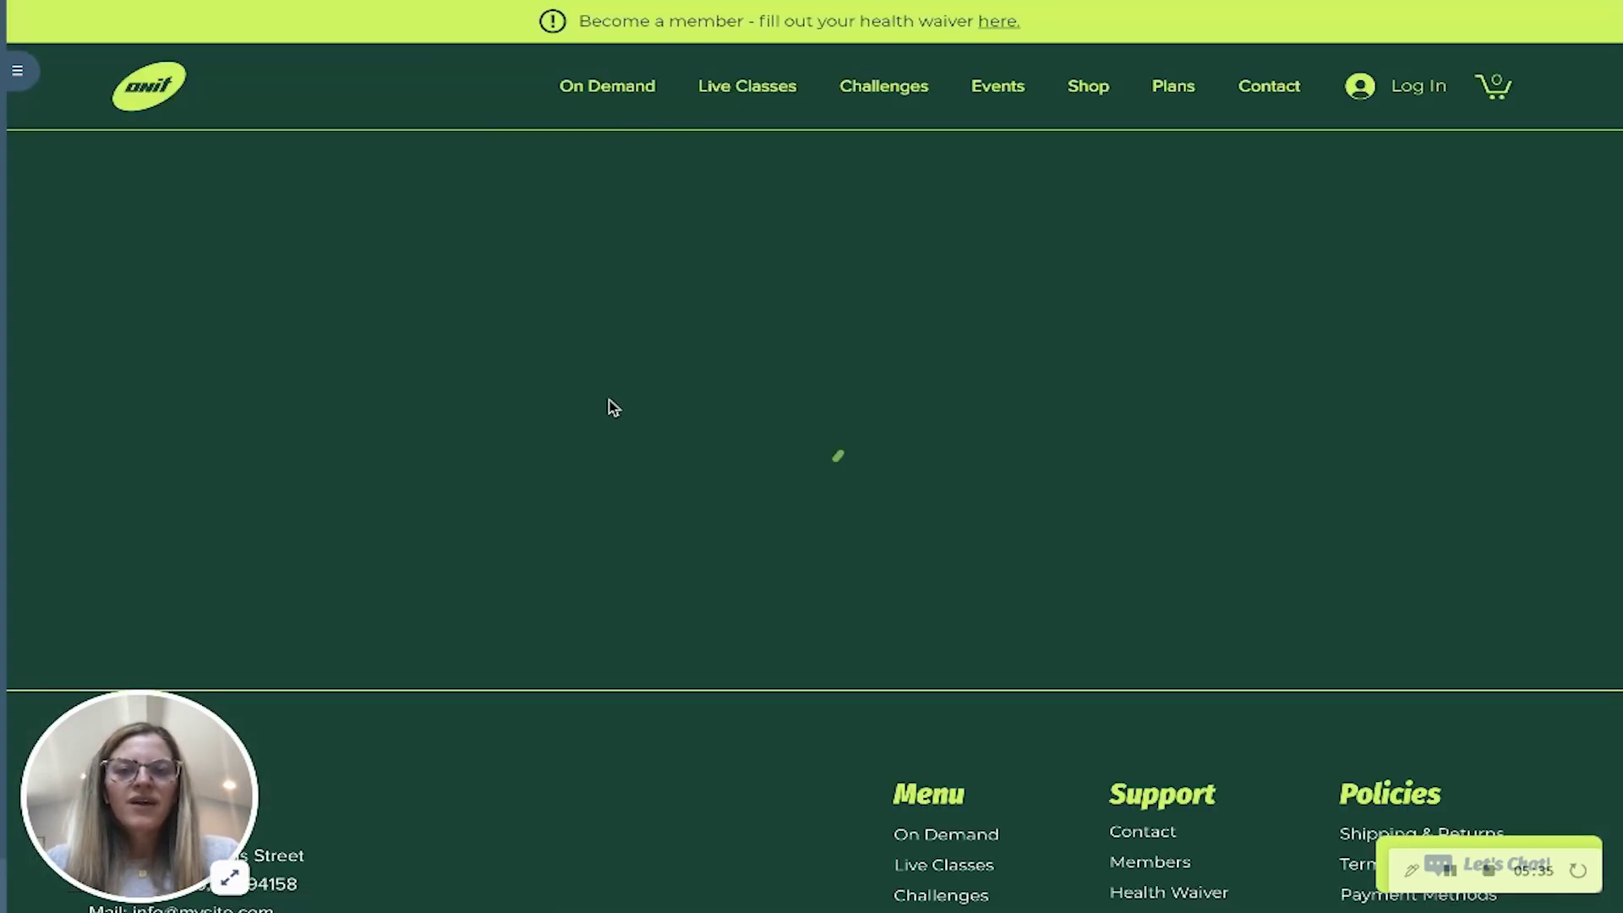